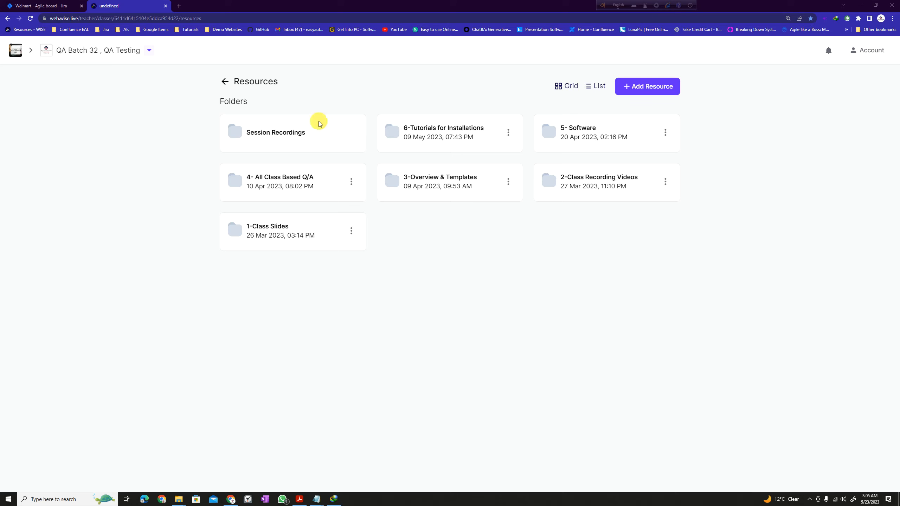
Open the 5- Software folder in Wise.
drag(203, 69, 297, 94)
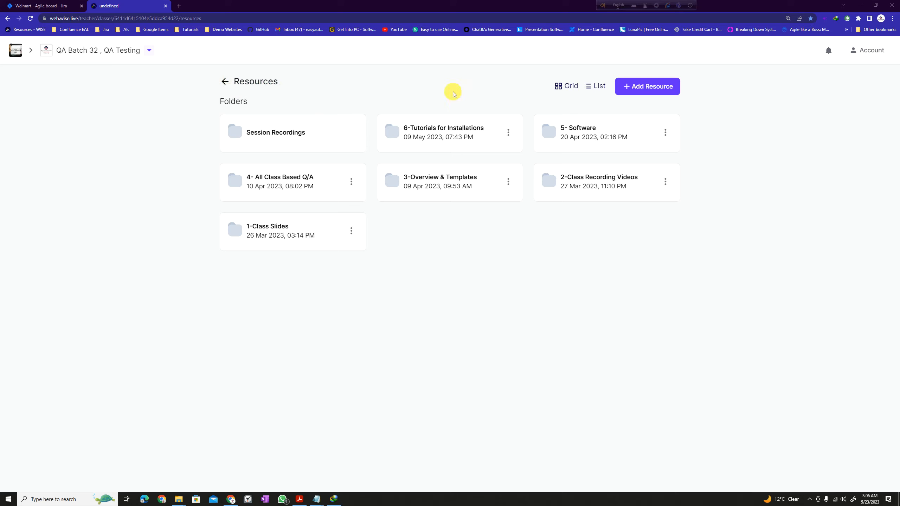
drag(538, 115, 653, 153)
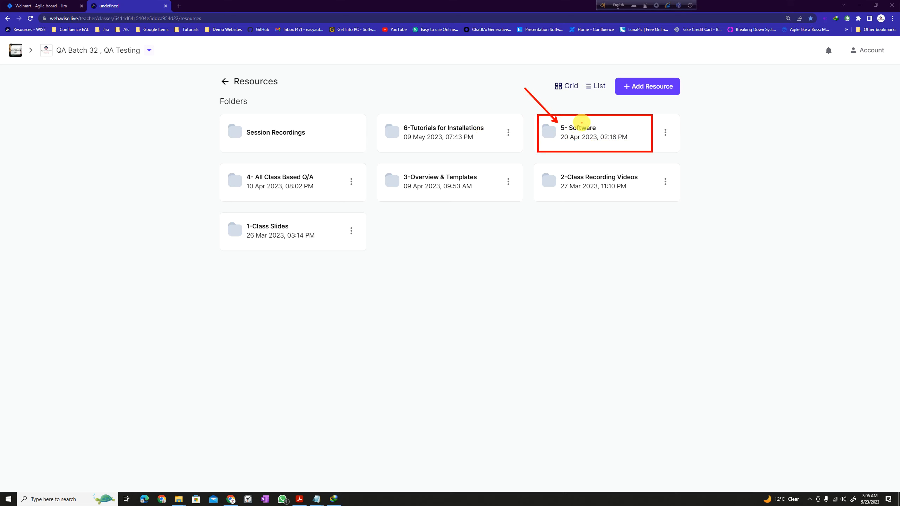
click(557, 145)
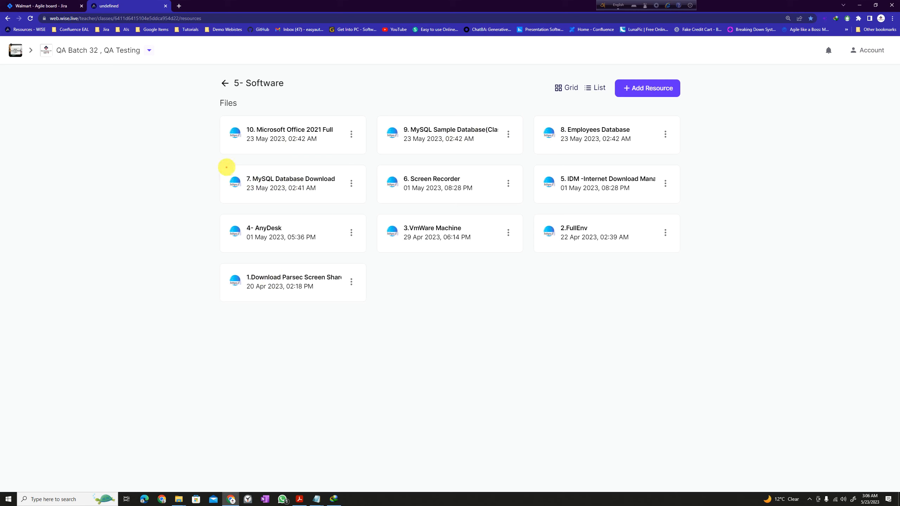
Open the 7. MySQL Database Download link in a new tab.
drag(211, 167, 362, 202)
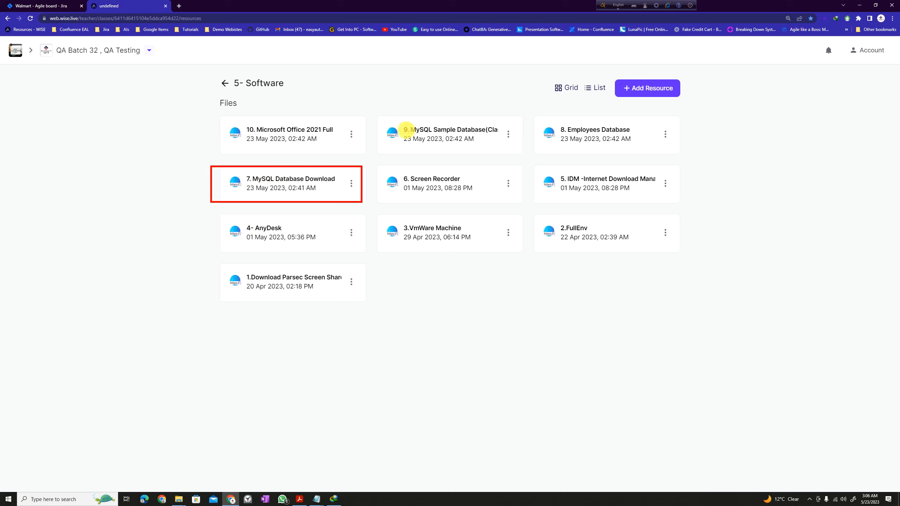
drag(400, 136, 445, 136)
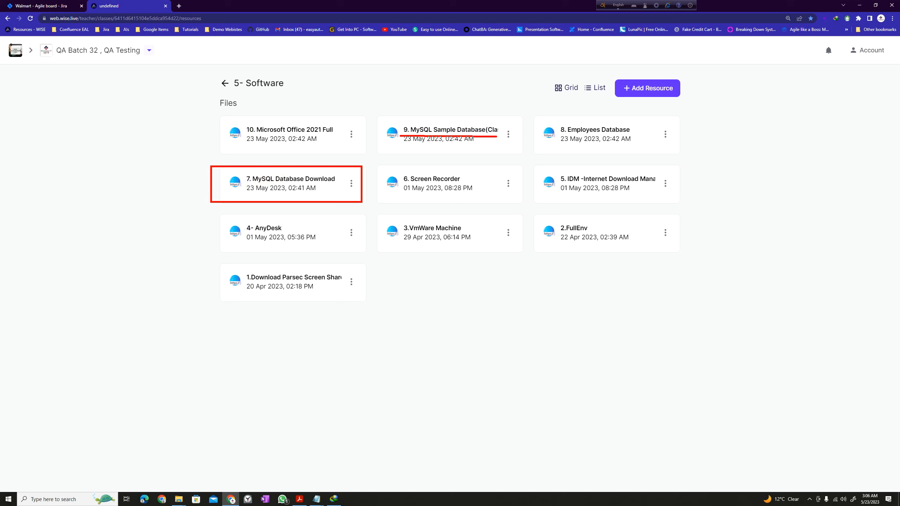
drag(514, 136, 512, 136)
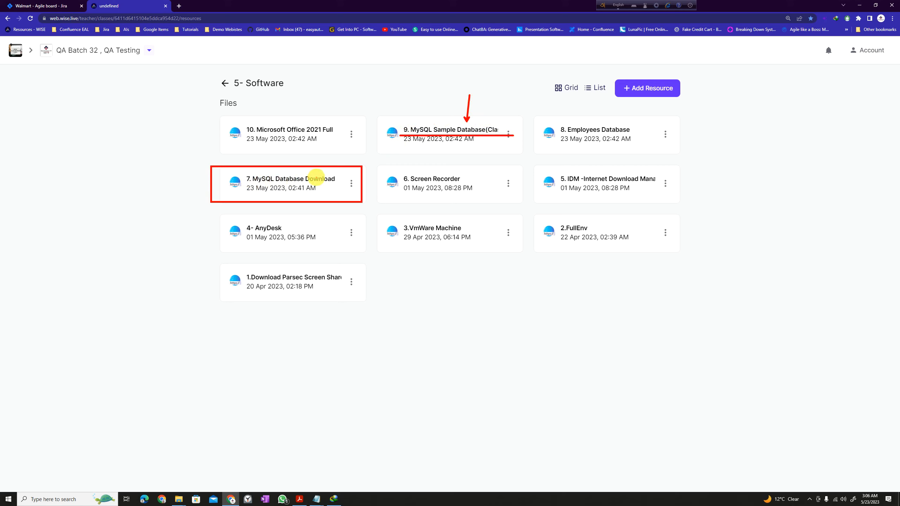
key(Escape)
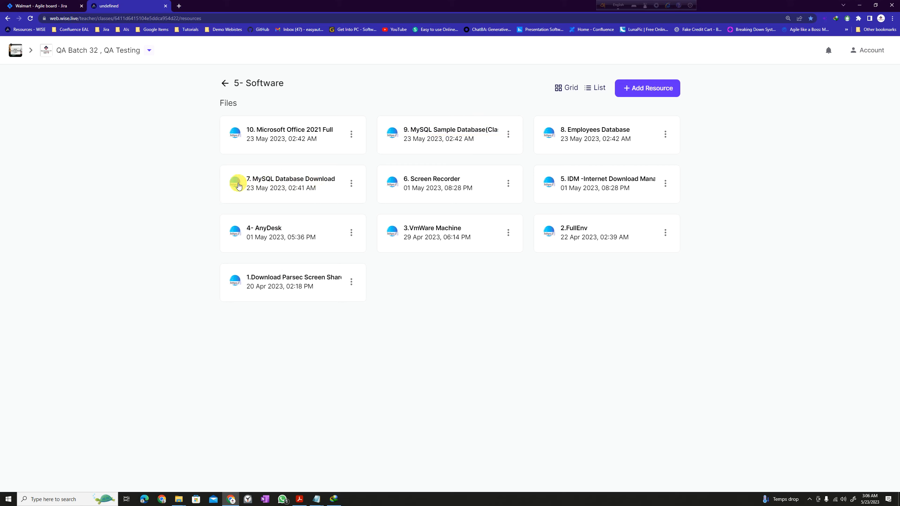
click(272, 186)
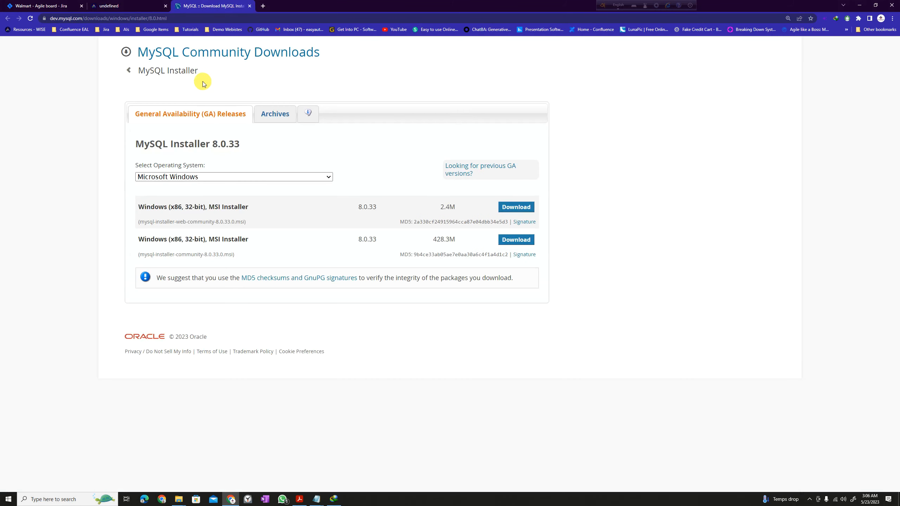
Select the full web address of the MySQL Community Downloads page.
click(175, 18)
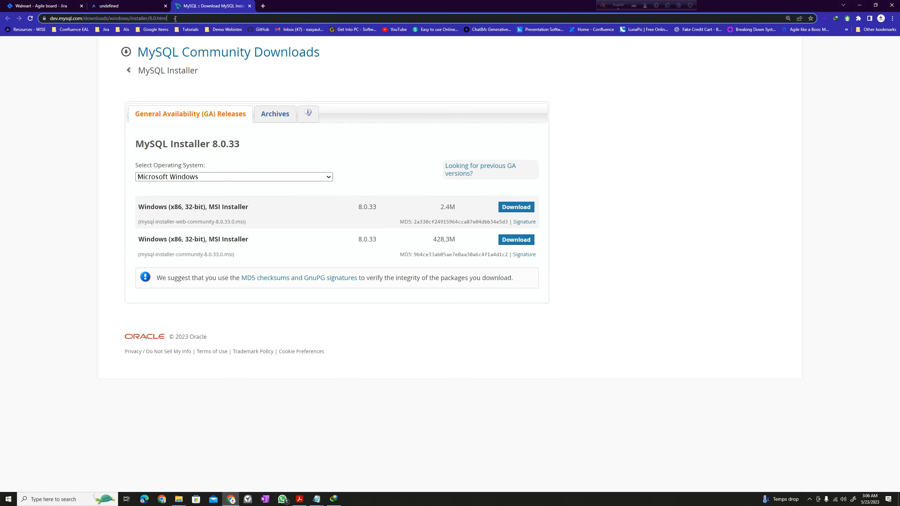
click(181, 17)
drag(182, 17, 21, 18)
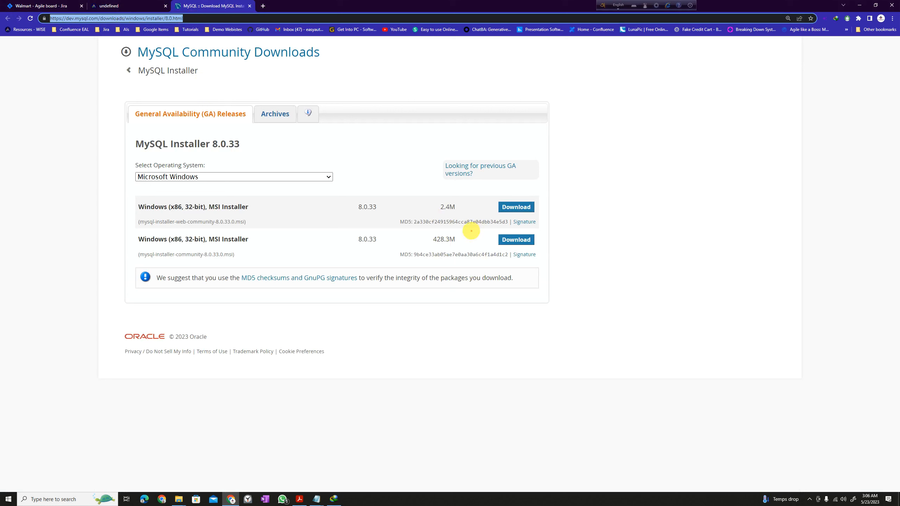
Download the 428.3M MSI Installer package for MySQL Installer 8.0.33.
drag(492, 232, 548, 251)
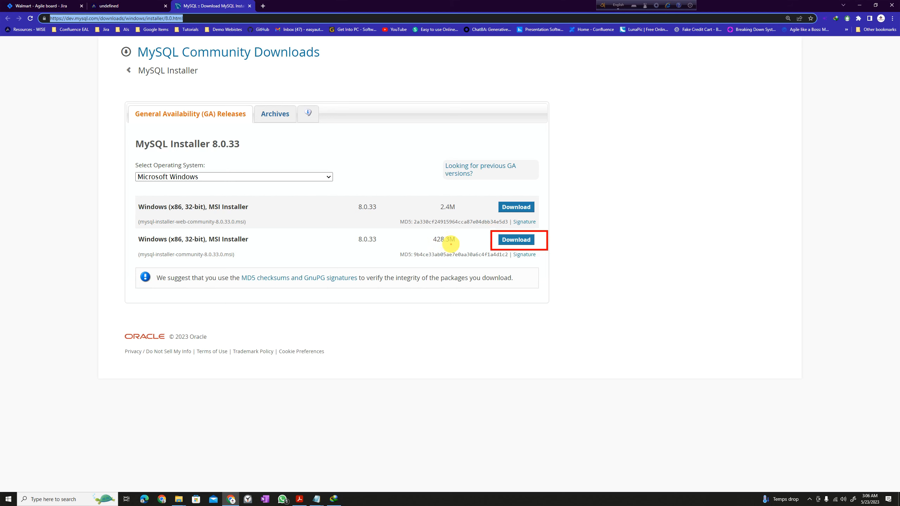
key(Escape)
click(518, 241)
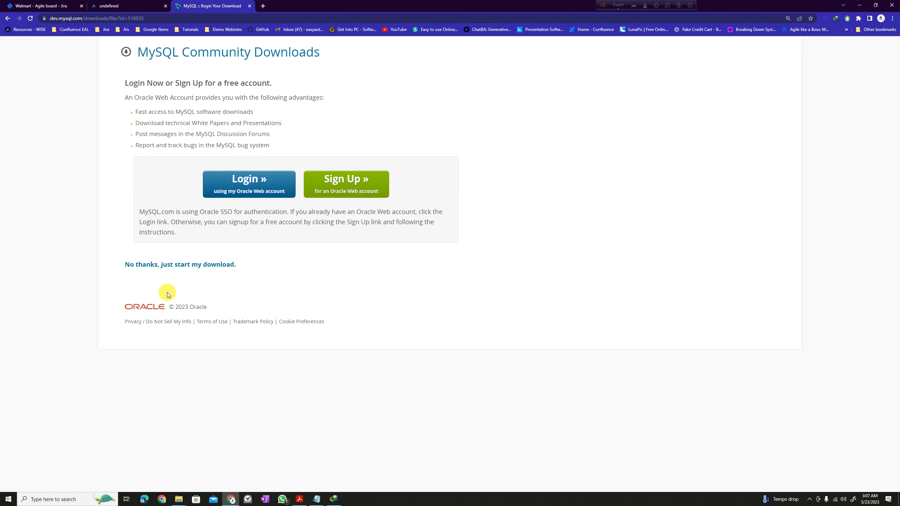
Skip login to start the download and accept reusing the already downloaded installer.
key(ctrl+2)
drag(252, 281, 108, 249)
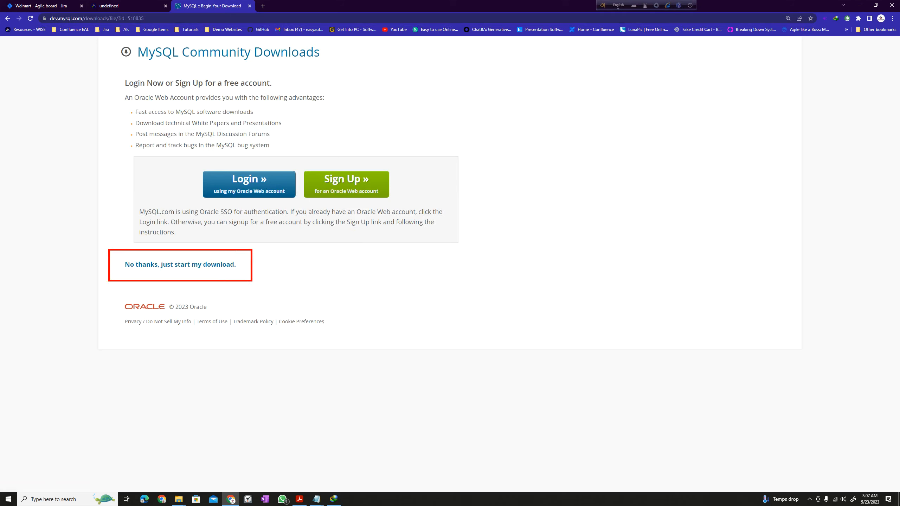
key(Escape)
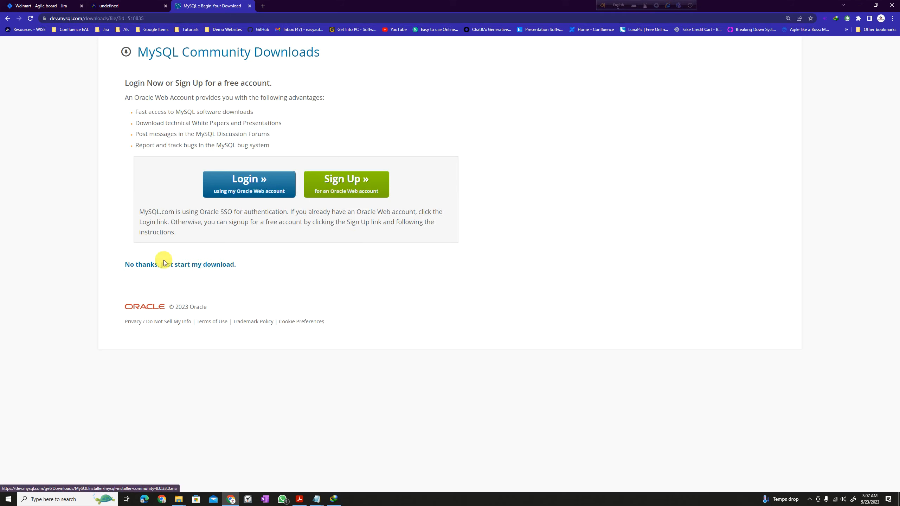
click(164, 264)
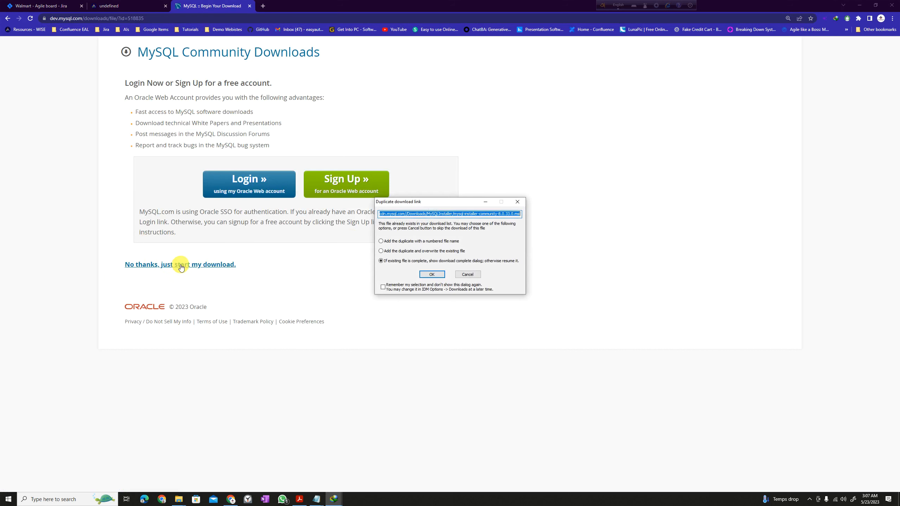
click(433, 274)
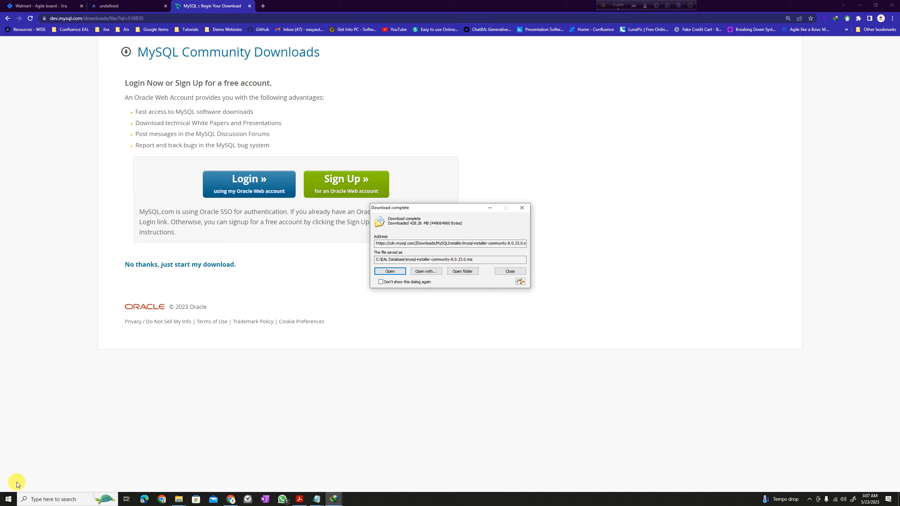
Open the C:\EAL Database folder holding mysql-installer-community-8.0.33.0.msi.
key(ctrl+2)
mouse_move(57, 492)
mouse_down()
mouse_move(2, 471)
mouse_move(78, 433)
mouse_move(320, 237)
mouse_up()
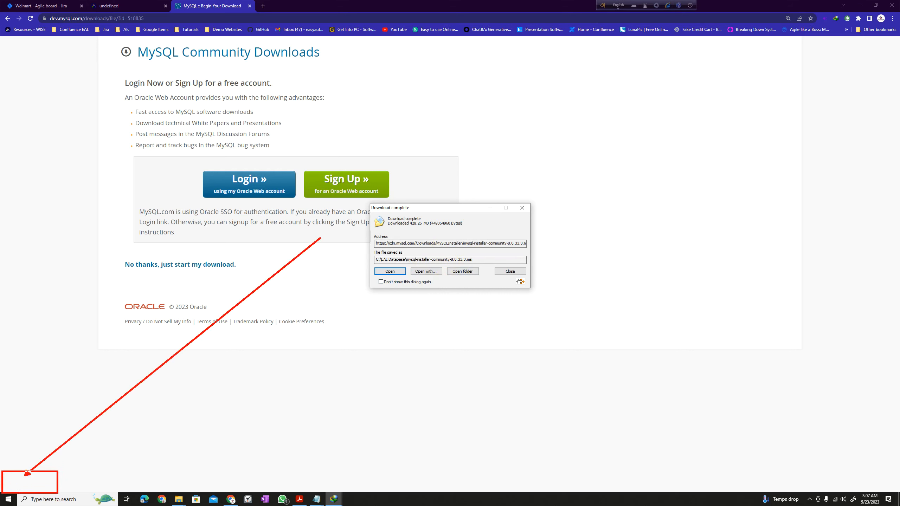
key(Escape)
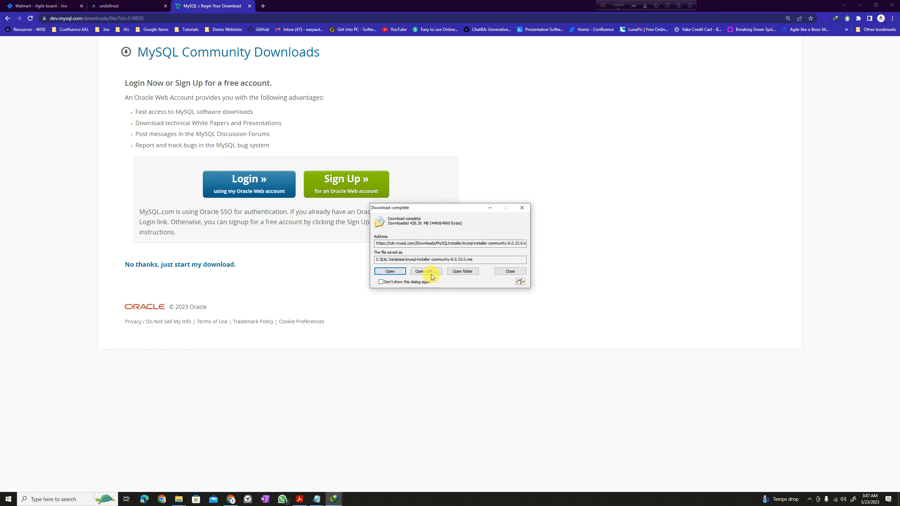
click(462, 271)
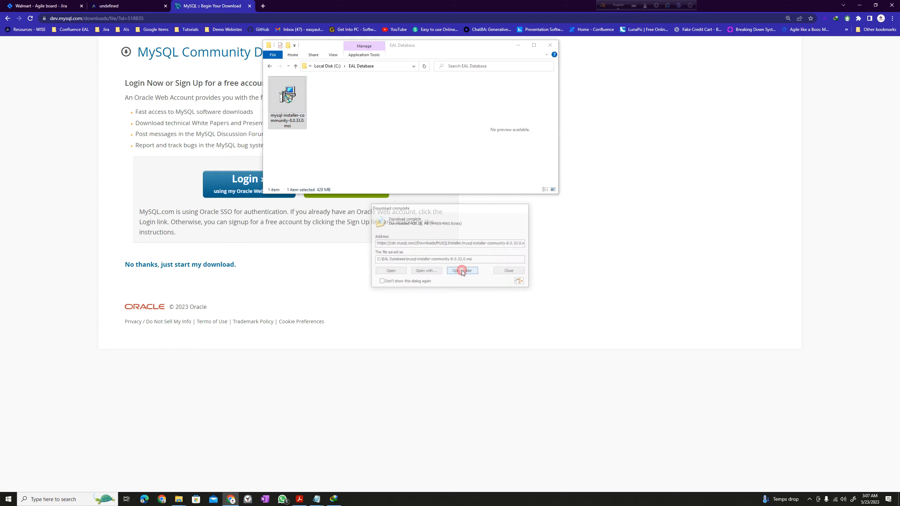
Maximize the File Explorer window and go to the Downloads folder via This PC.
double_click(529, 45)
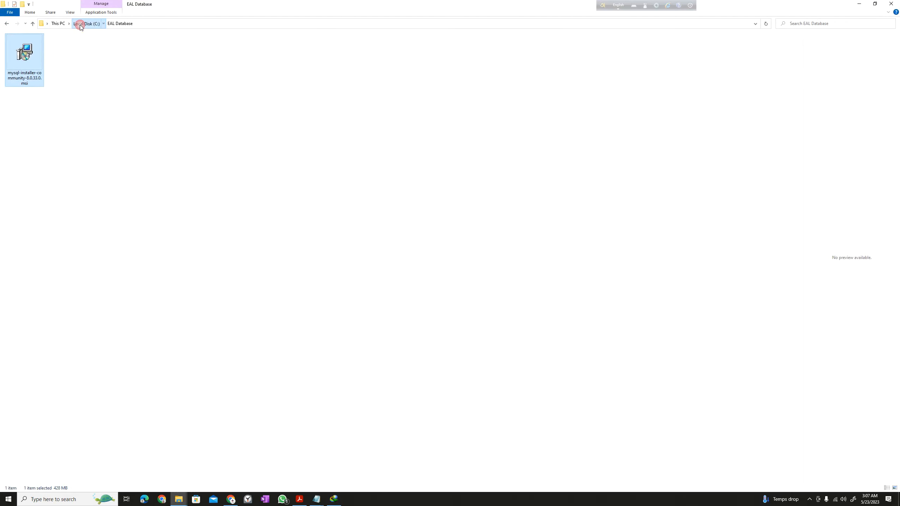
click(81, 24)
click(58, 23)
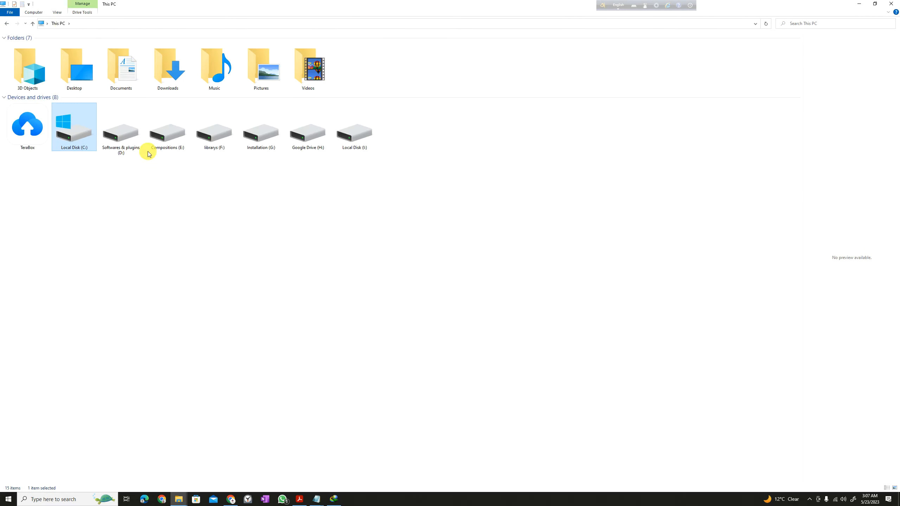
double_click(153, 72)
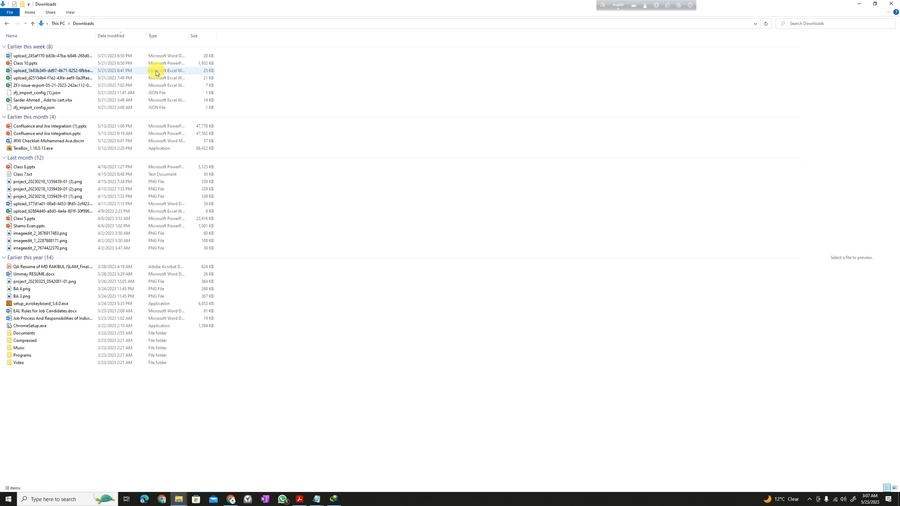
Copy the first Word document in Downloads, then open Local Disk (C:).
click(52, 56)
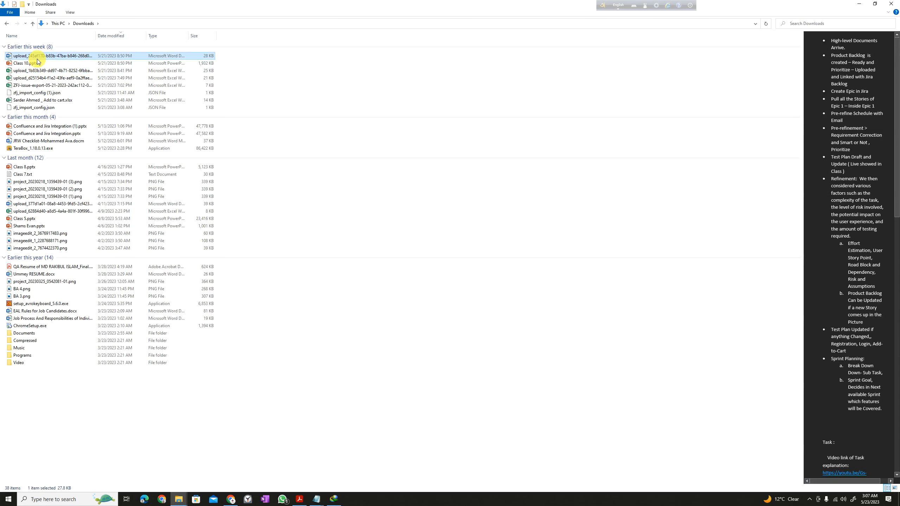
right_click(68, 58)
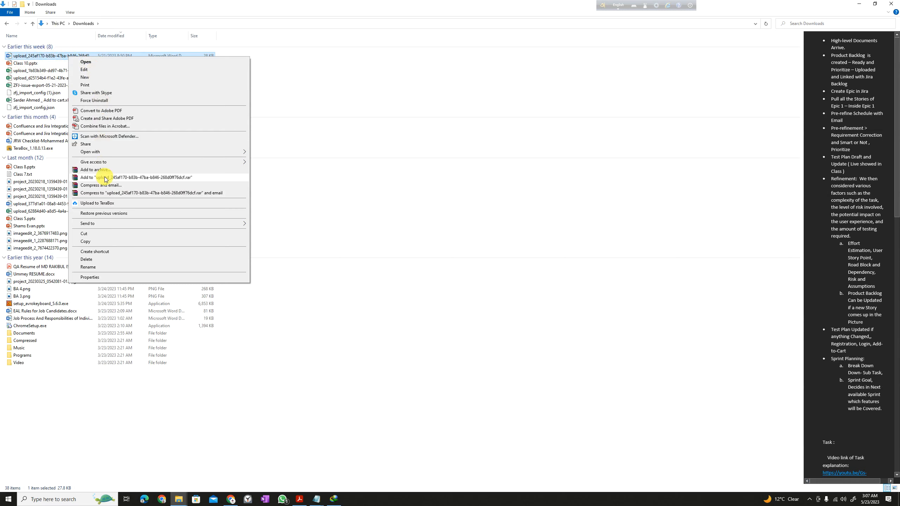
click(100, 241)
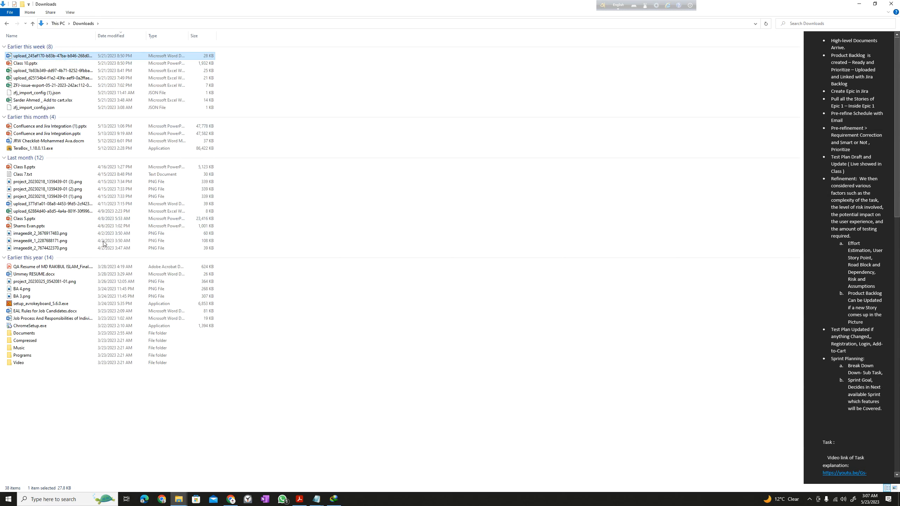
click(52, 26)
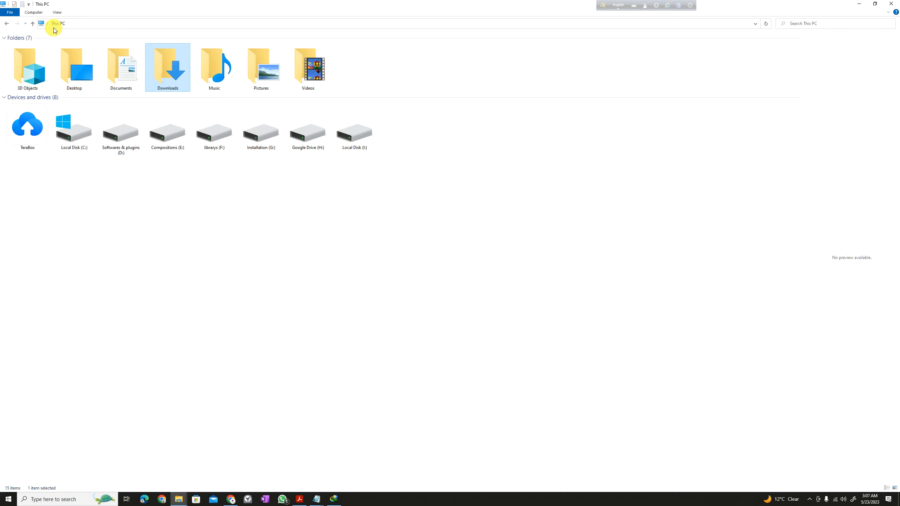
double_click(72, 131)
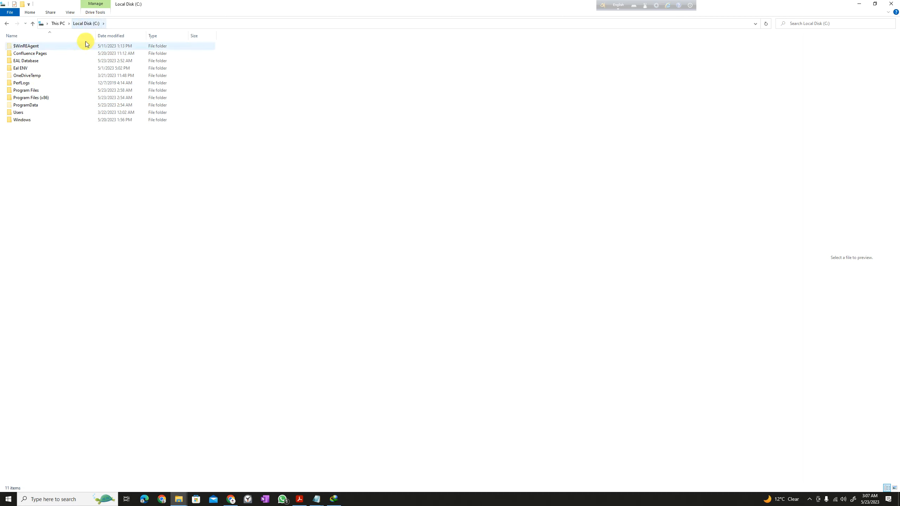
Look over the drive's New item options without creating a folder.
right_click(33, 154)
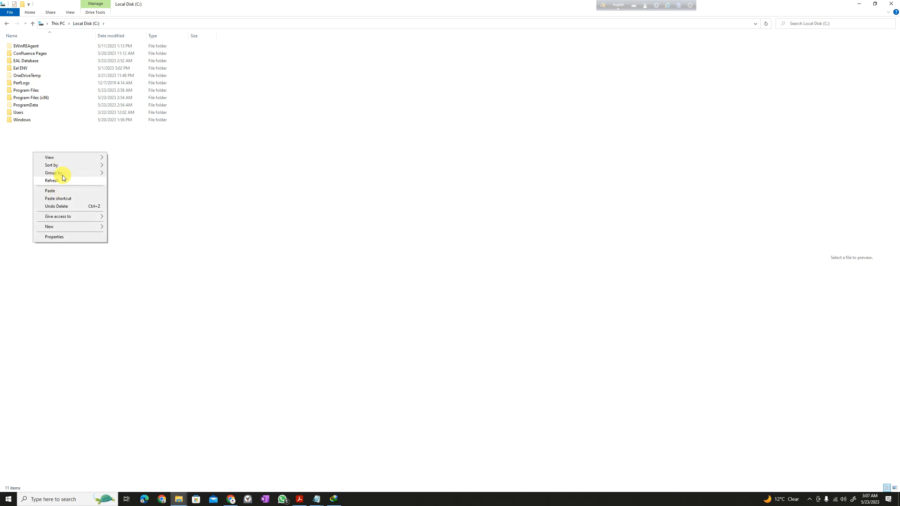
click(75, 226)
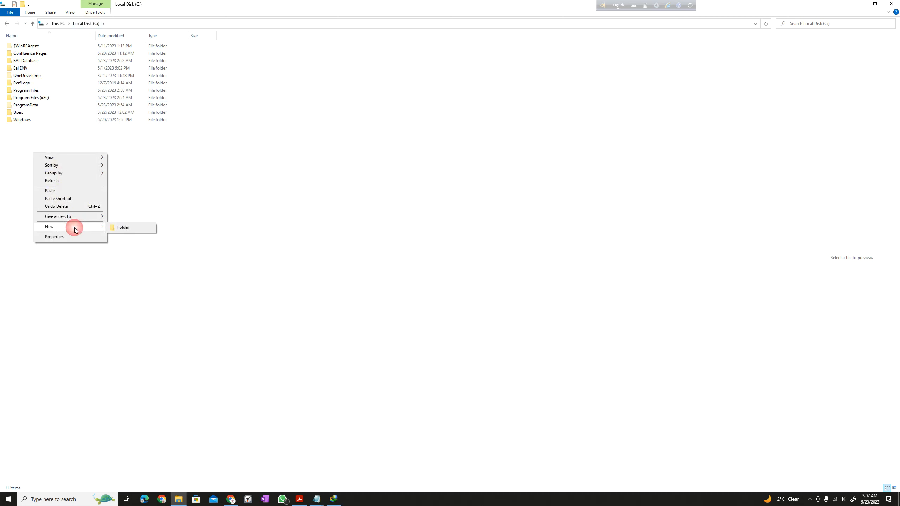
click(135, 228)
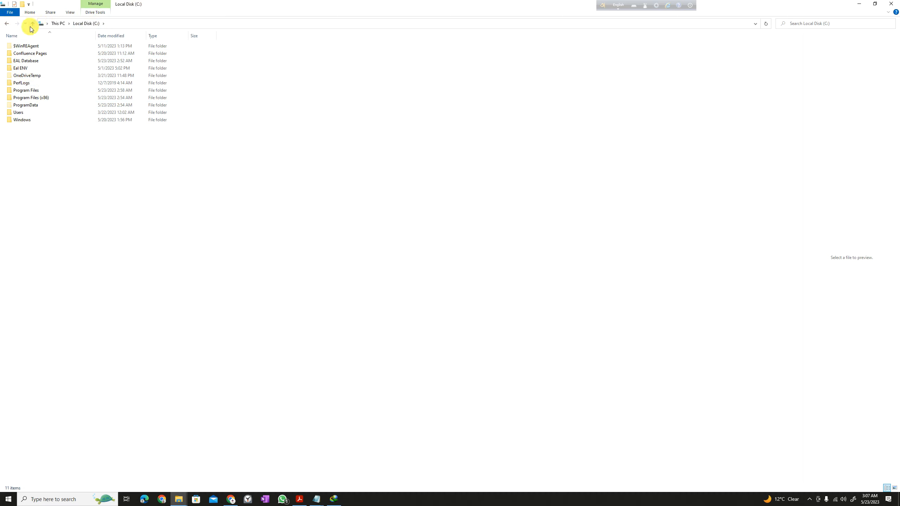
Enlarge the icons, open EAL Database, and select mysql-installer-community-8.0.33.0.msi.
click(23, 61)
ctrl+scroll(6, 73, up, 3)
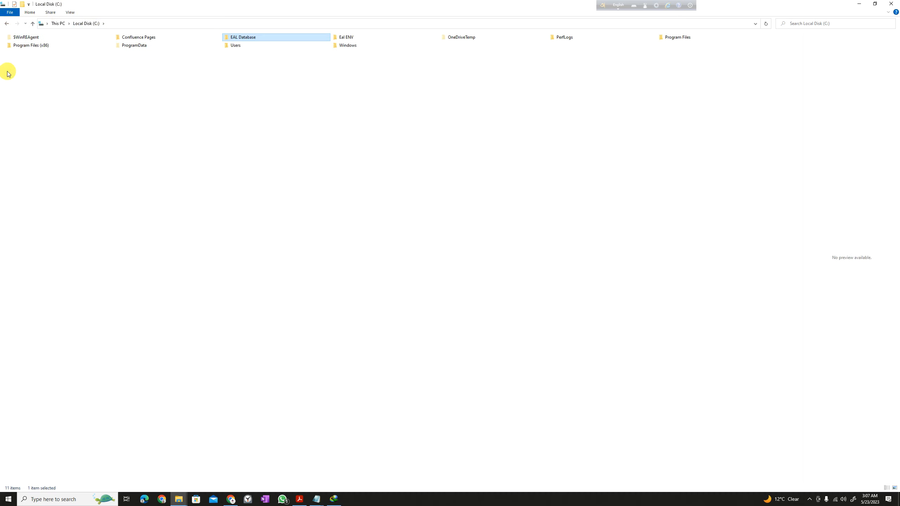
ctrl+scroll(31, 72, up, 4)
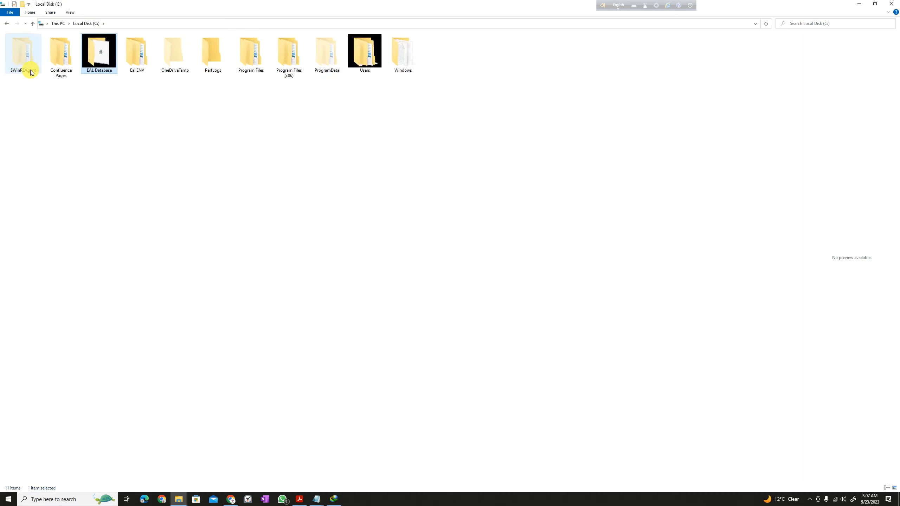
ctrl+scroll(31, 69, down, 1)
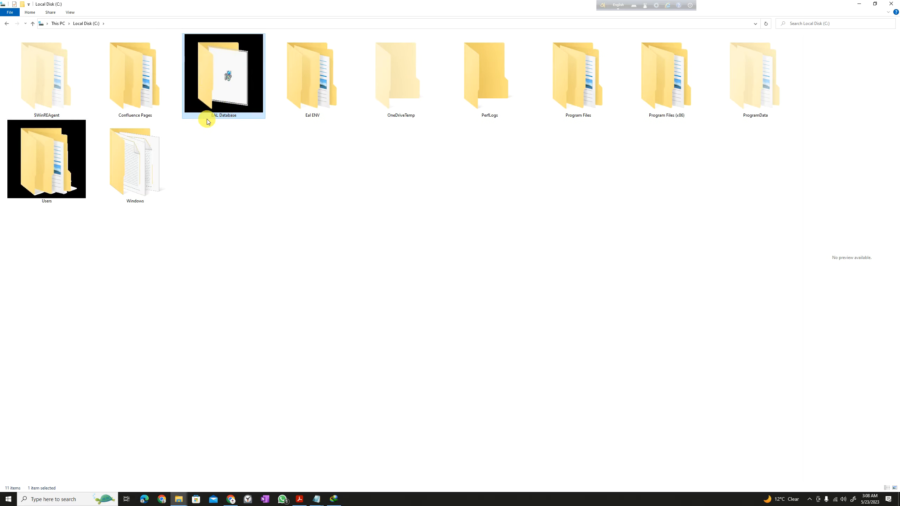
click(255, 146)
ctrl+scroll(214, 145, down, 1)
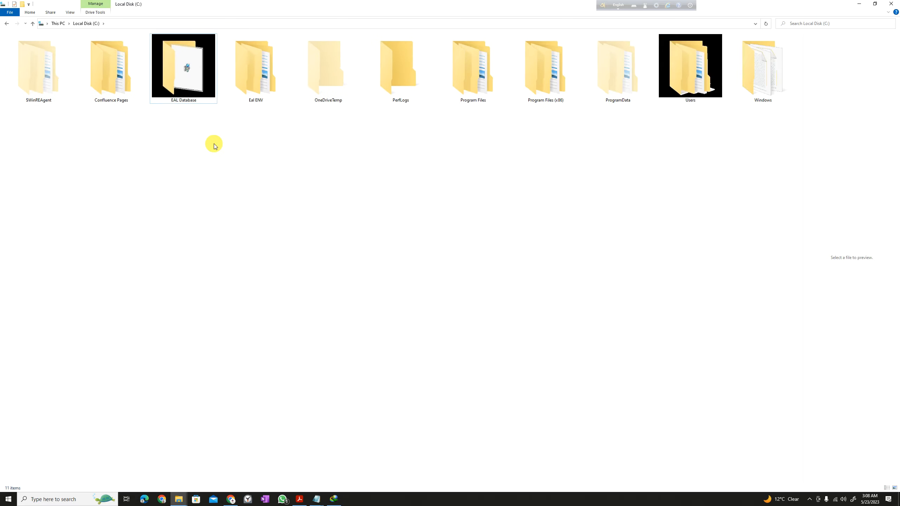
double_click(152, 79)
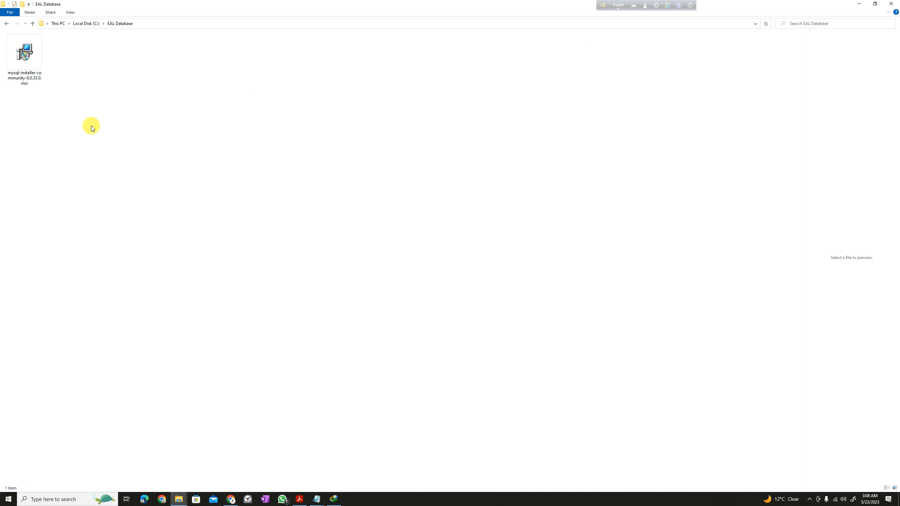
click(11, 67)
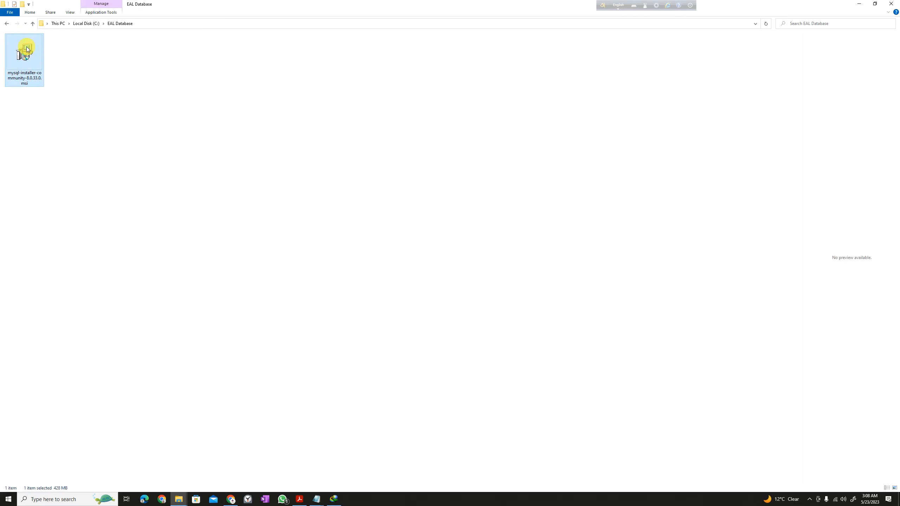
Launch mysql-installer-community-8.0.33.0.msi from the EAL Database folder.
right_click(76, 126)
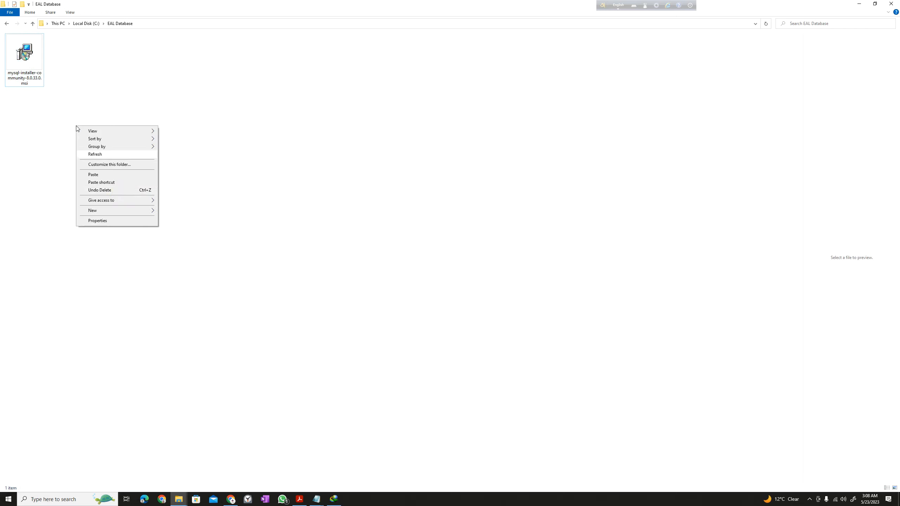
click(368, 78)
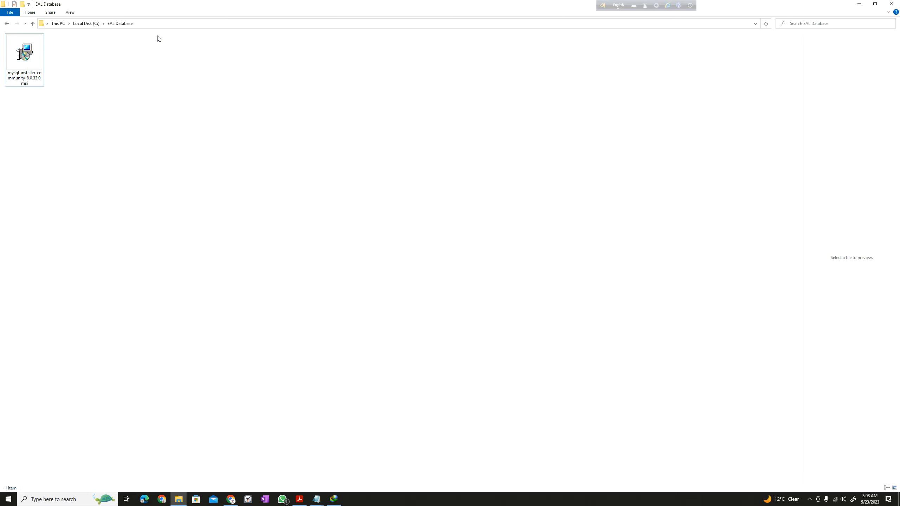
double_click(21, 54)
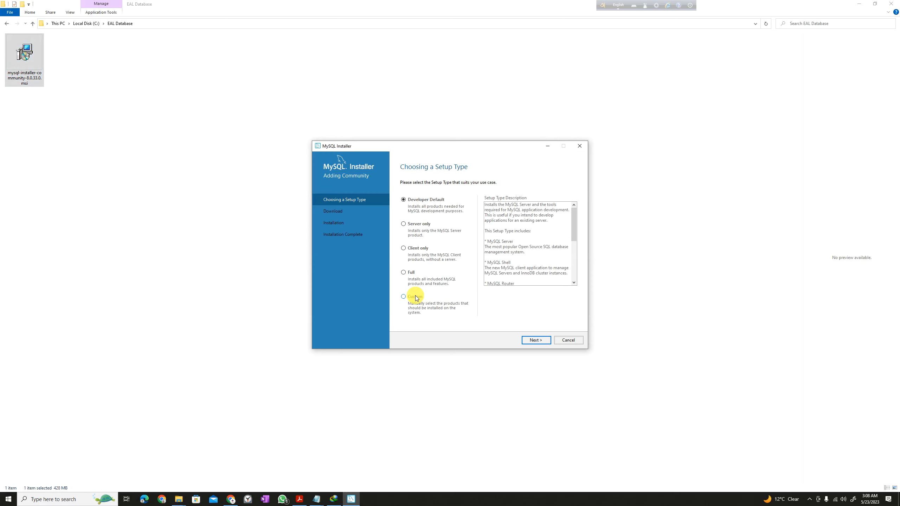
Keep Developer Default, bypass the missing Connector/Python requirement, and execute the installation.
click(535, 340)
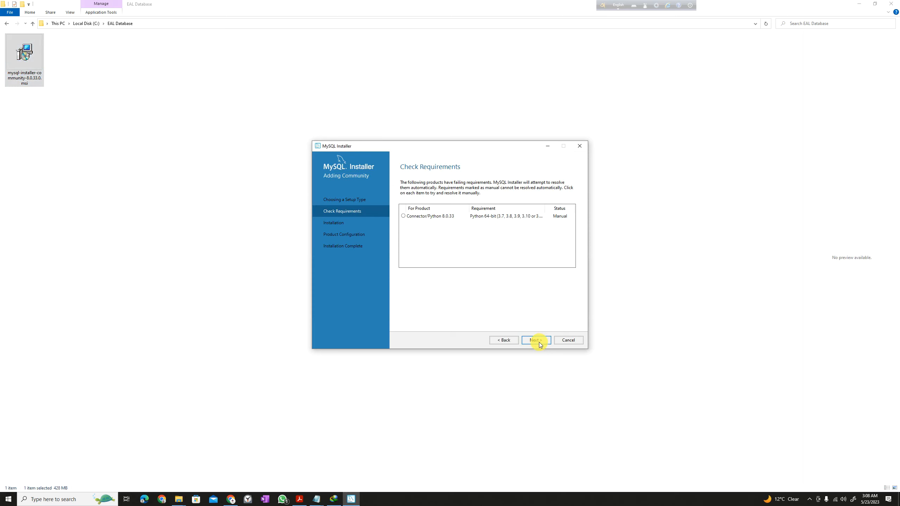
click(538, 342)
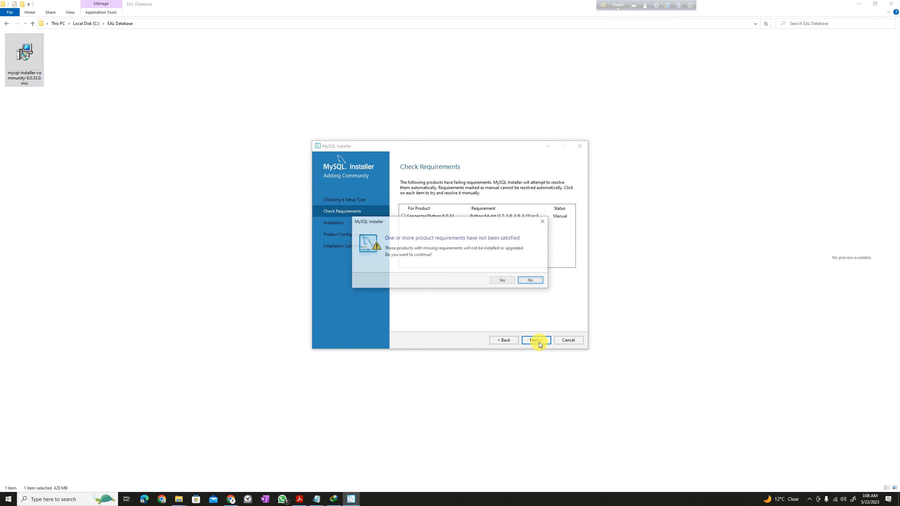
click(503, 282)
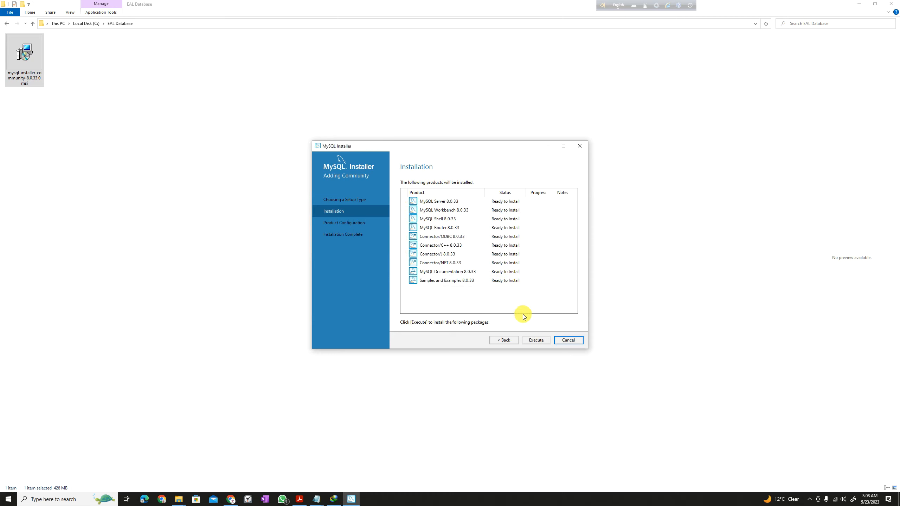
click(536, 340)
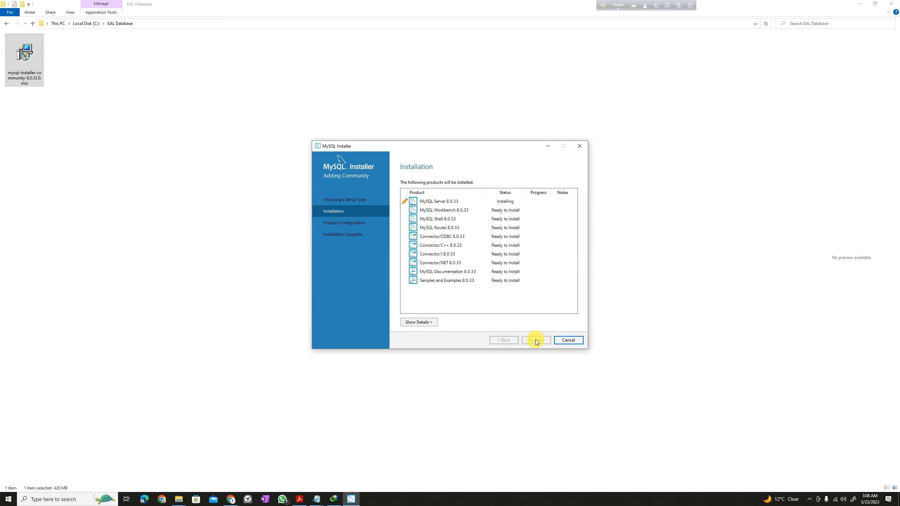
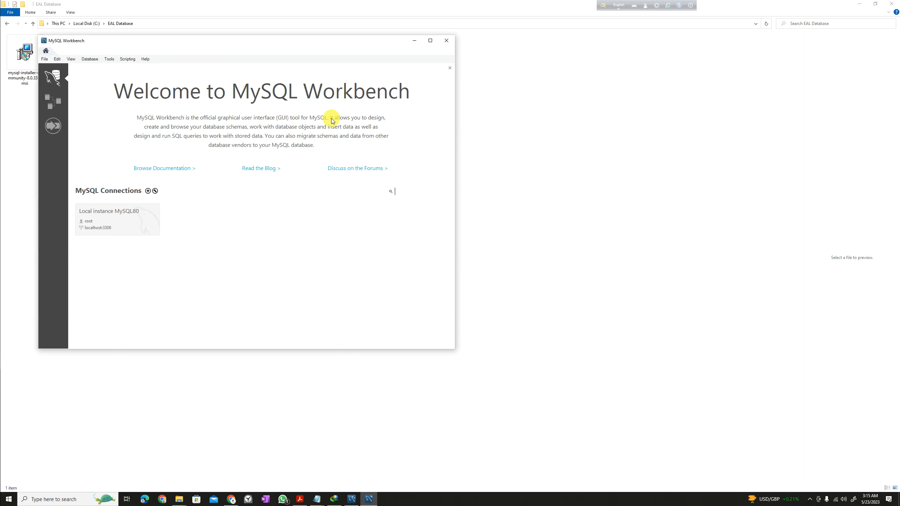
Maximize Workbench and open Connect to Database for root at 127.0.0.1, port 3306.
click(430, 41)
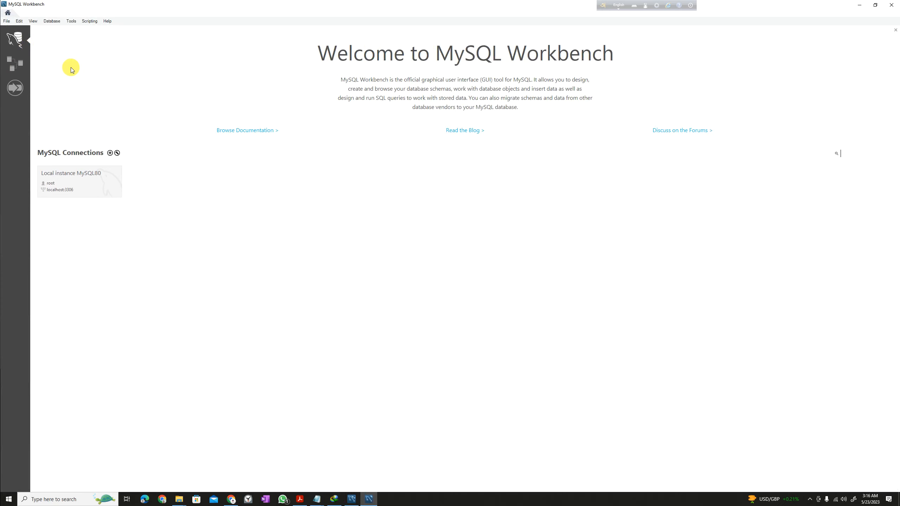
click(47, 22)
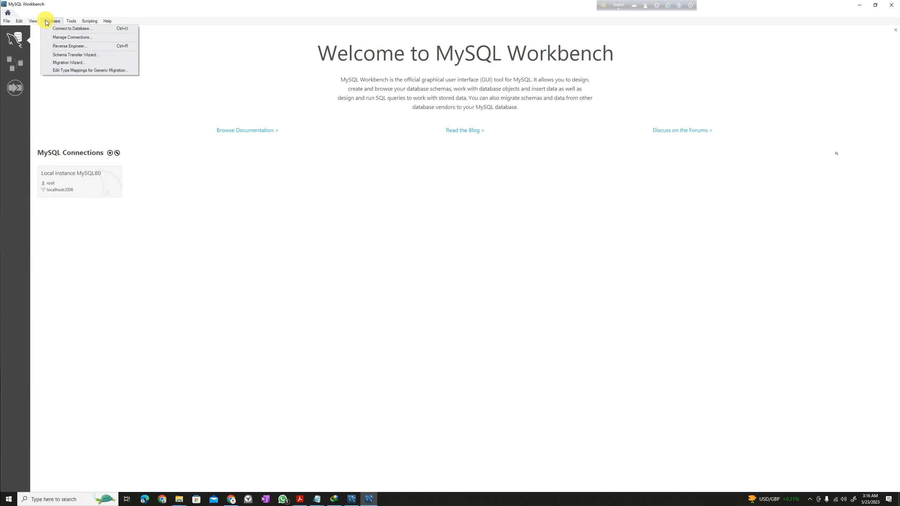
click(152, 130)
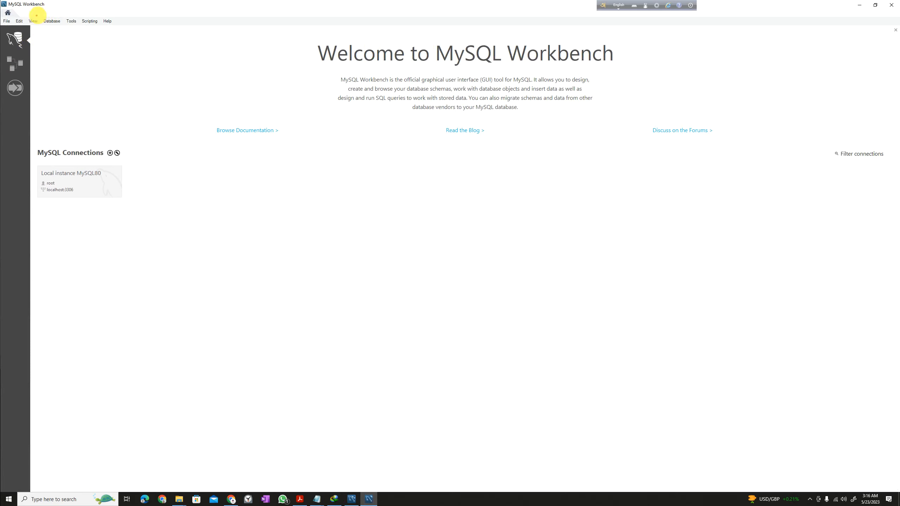
mouse_move(31, 15)
mouse_down()
mouse_move(76, 34)
mouse_move(119, 105)
mouse_up()
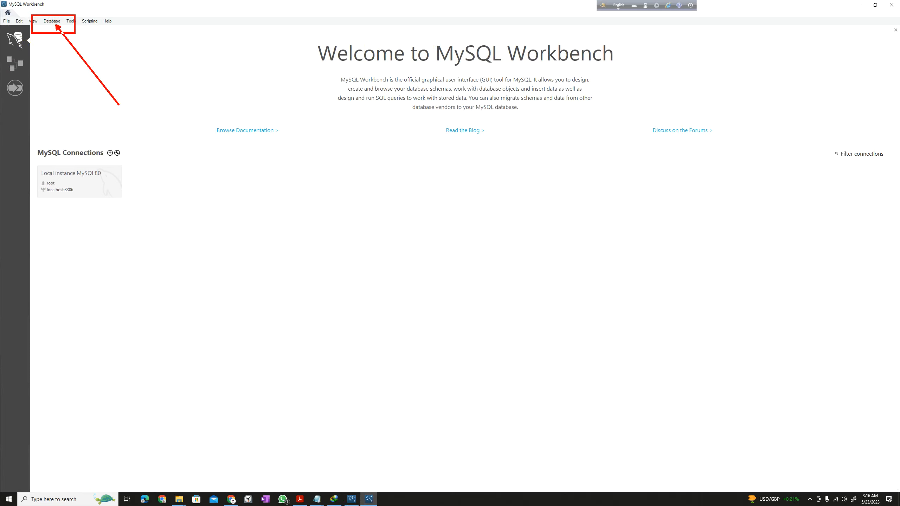
key(Escape)
click(52, 20)
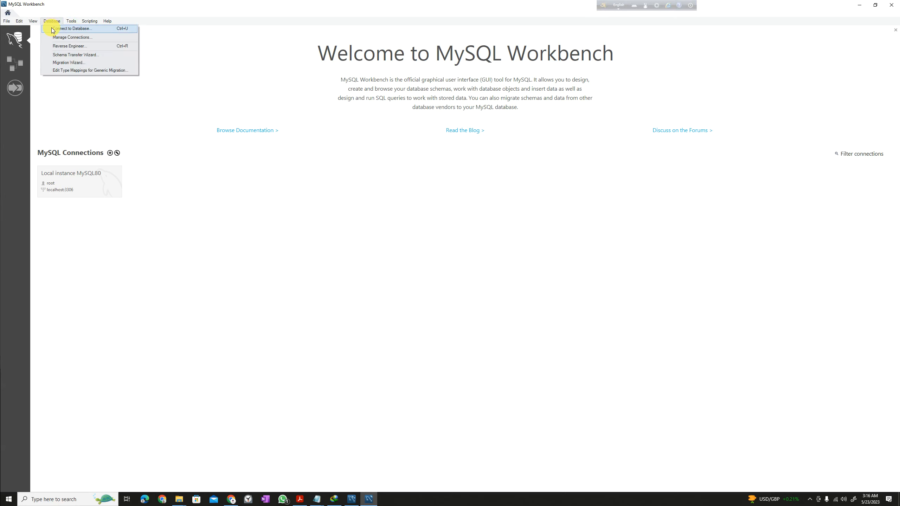
click(52, 30)
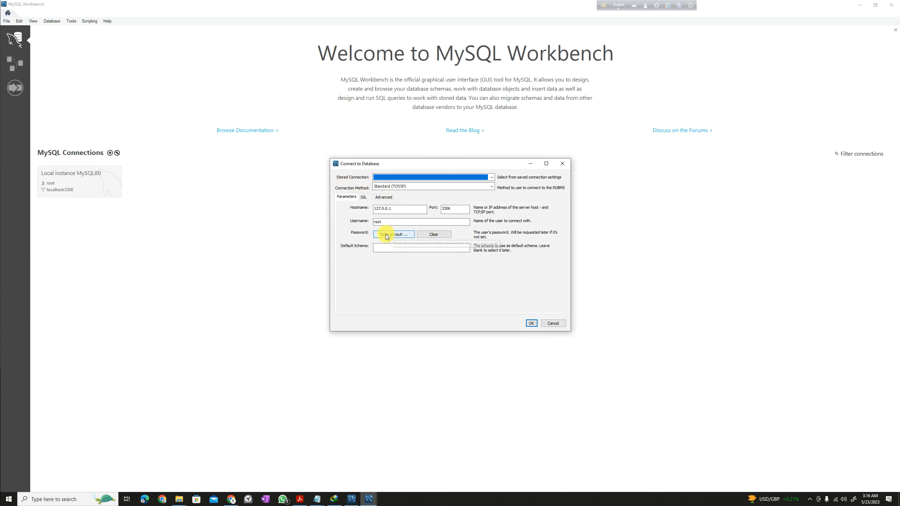
Accept the 127.0.0.1:3306 root connection settings and enter the root password to connect.
click(531, 324)
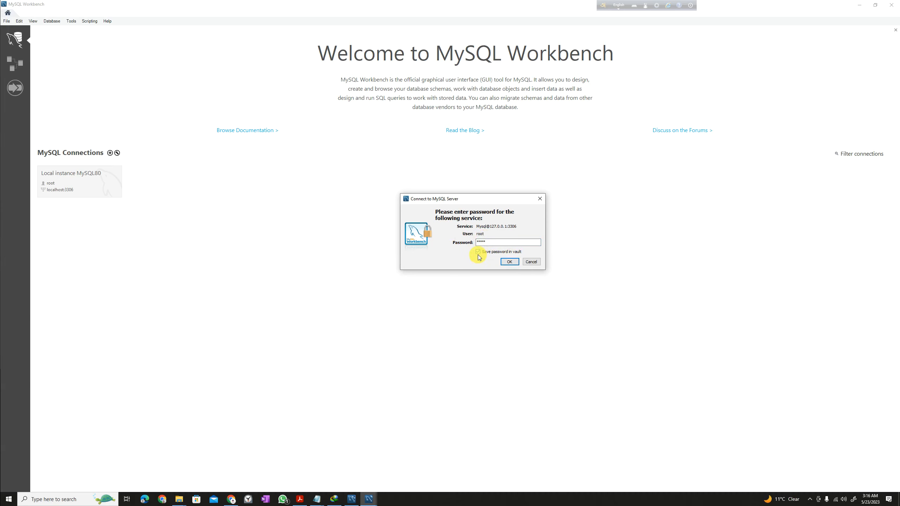
click(509, 262)
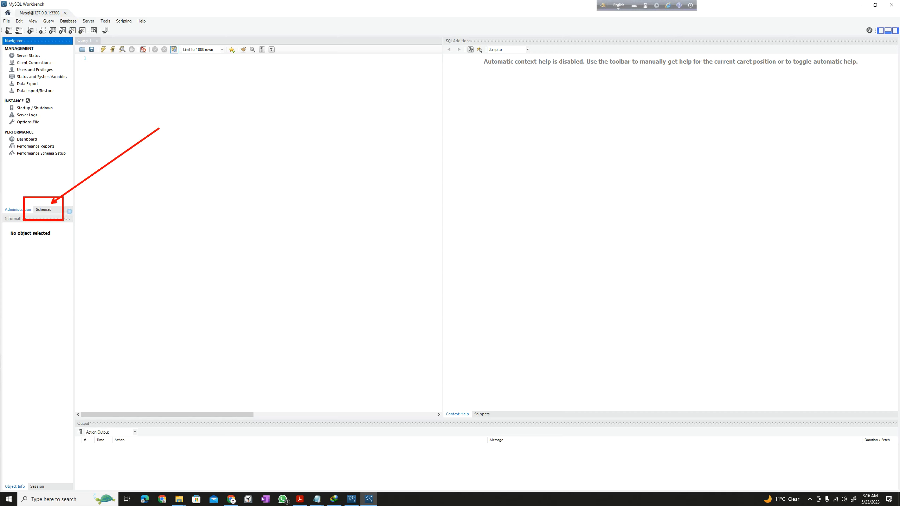
Show the Schemas list, expand sakila's Tables, then collapse the sakila schema again.
click(41, 210)
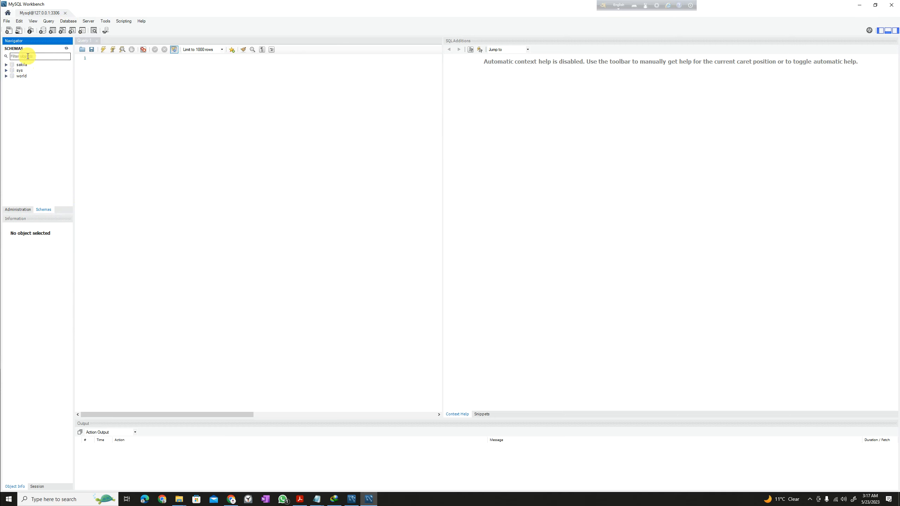
click(6, 65)
click(11, 71)
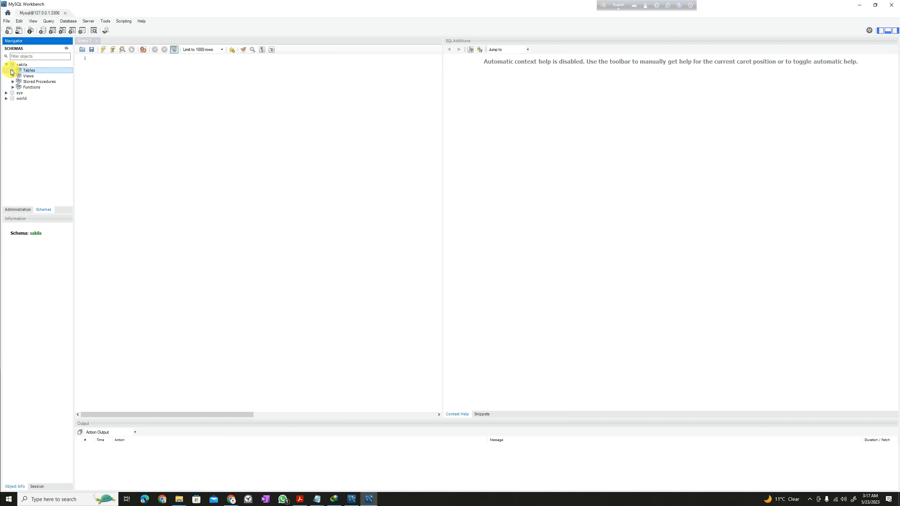
click(13, 71)
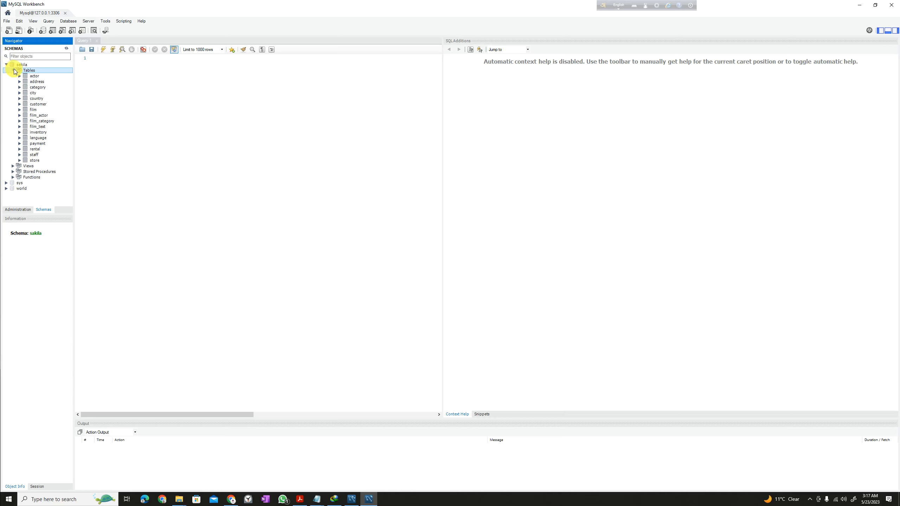
click(7, 65)
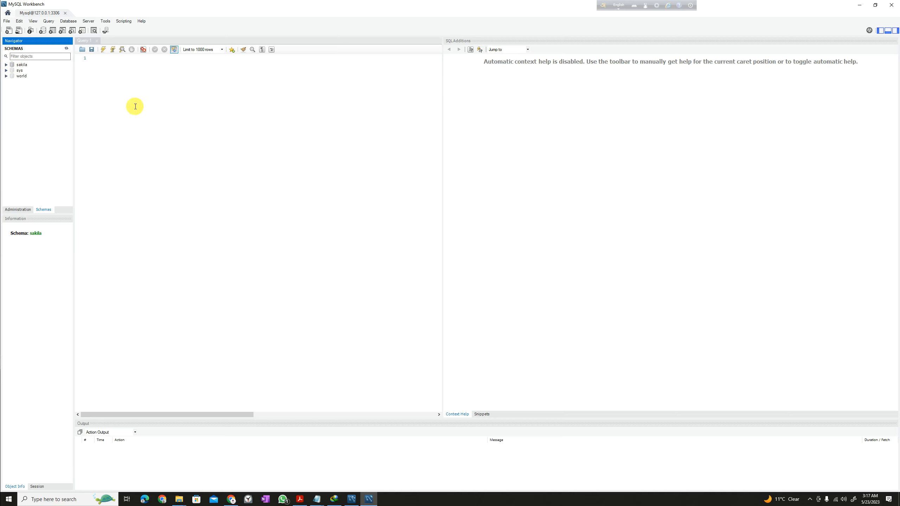
click(190, 123)
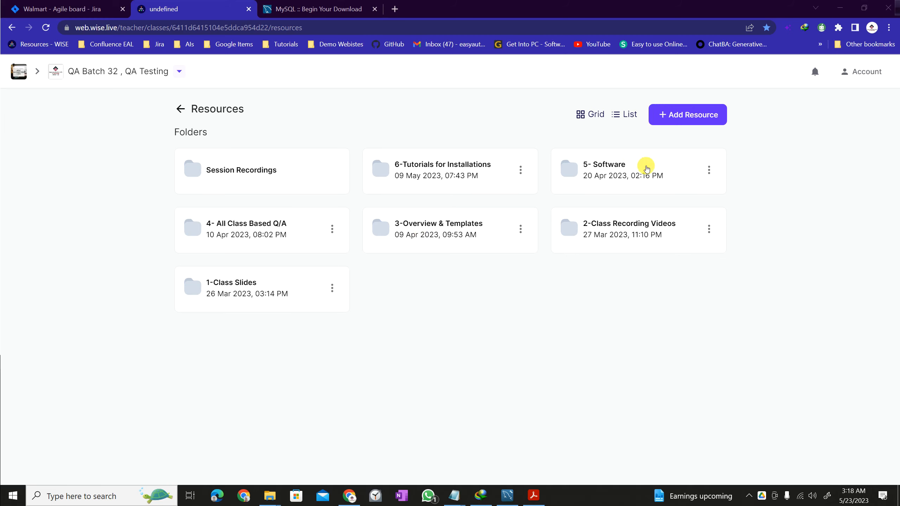
Open the 5- Software folder and follow the Employees Database link to datacharmer/test_db.
click(623, 180)
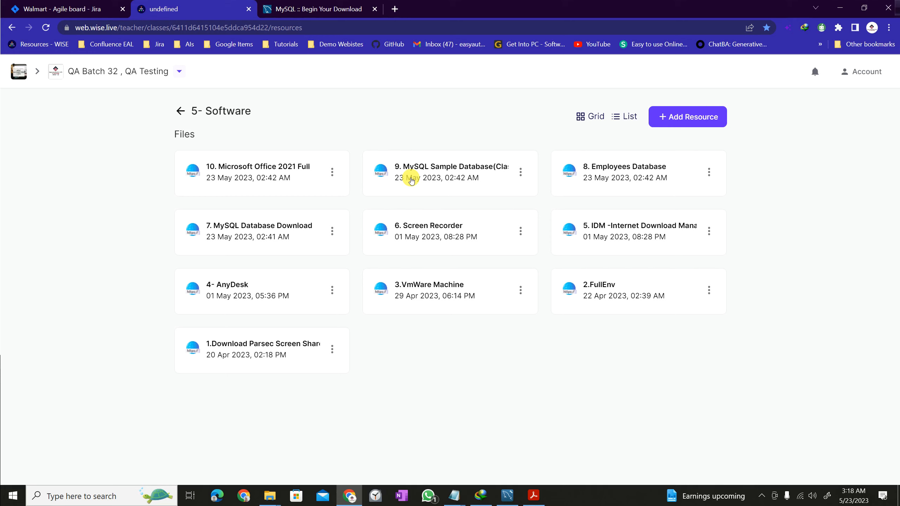
click(587, 170)
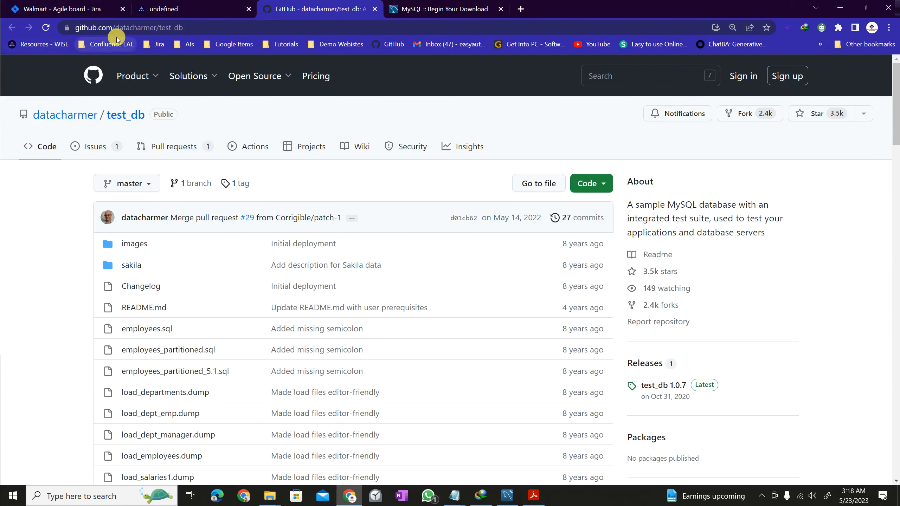
Choose Download ZIP from the test_db repository's Code menu.
click(195, 27)
click(221, 27)
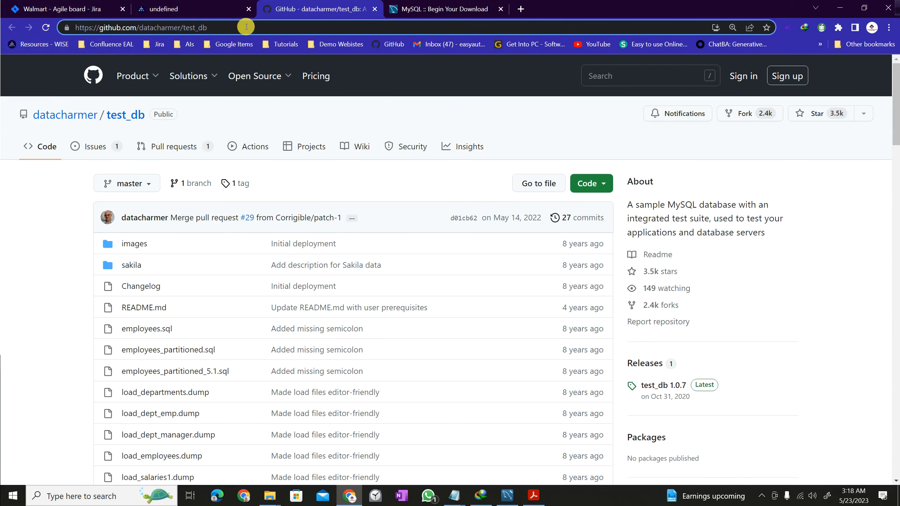
key(ctrl+a)
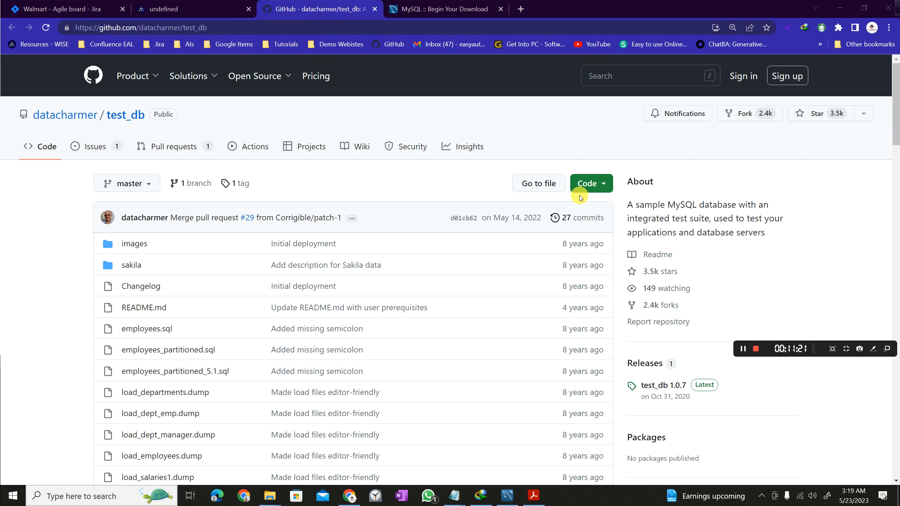
click(599, 184)
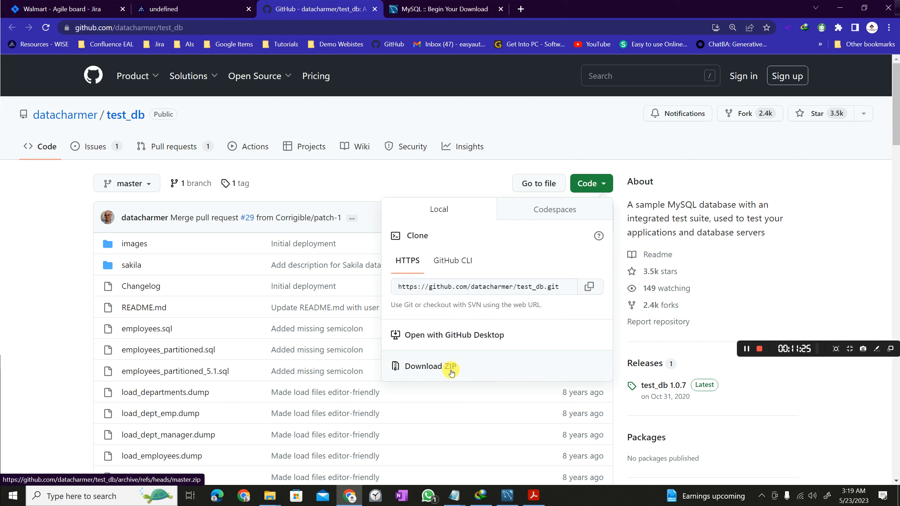
key(ctrl+2)
mouse_move(472, 377)
mouse_down()
mouse_move(375, 350)
mouse_move(362, 356)
mouse_up()
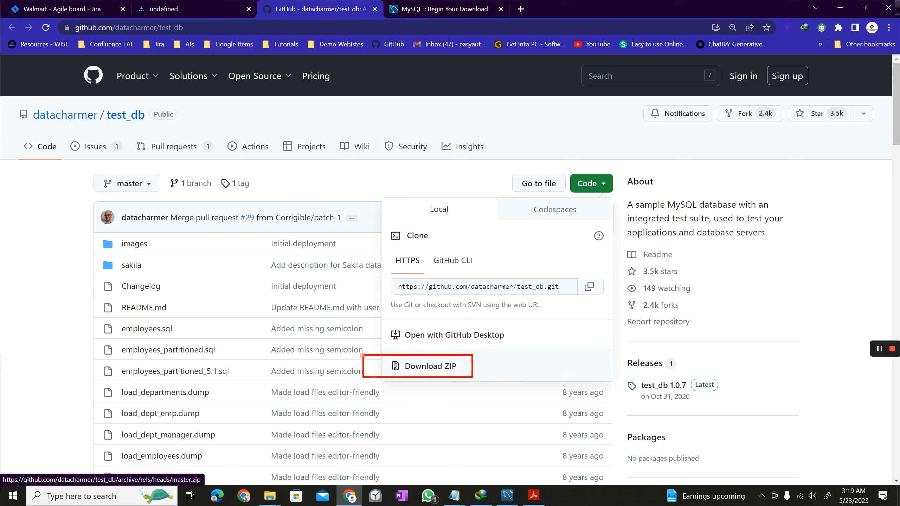
drag(456, 354, 739, 197)
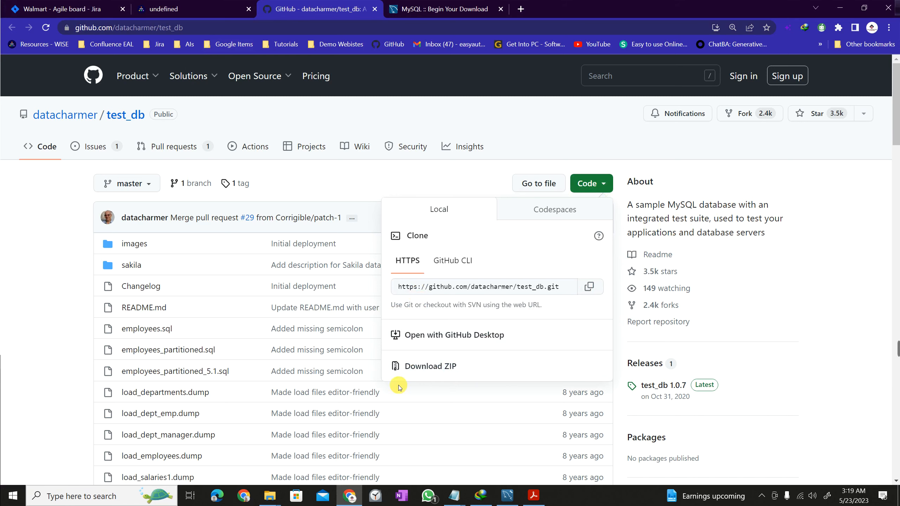
click(419, 370)
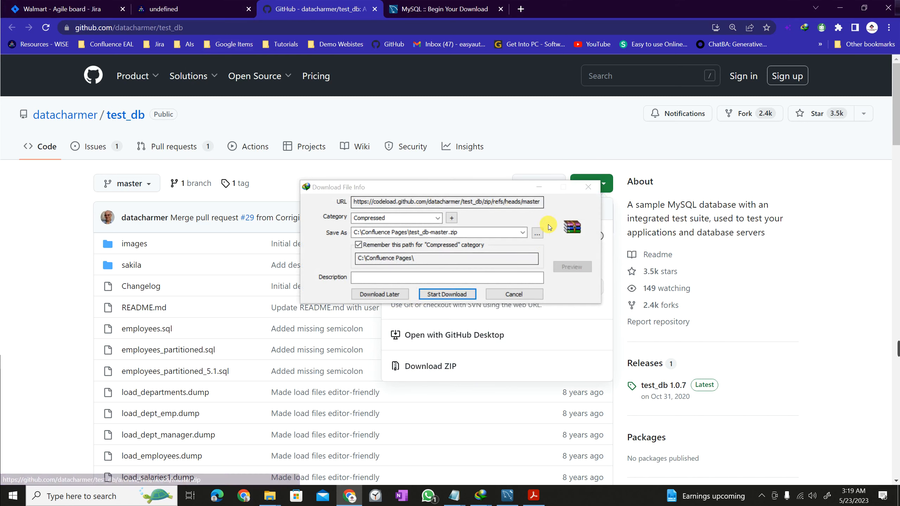
Save test_db-master.zip into C:\EAL Database, finish the download, and close the Code panel.
click(537, 234)
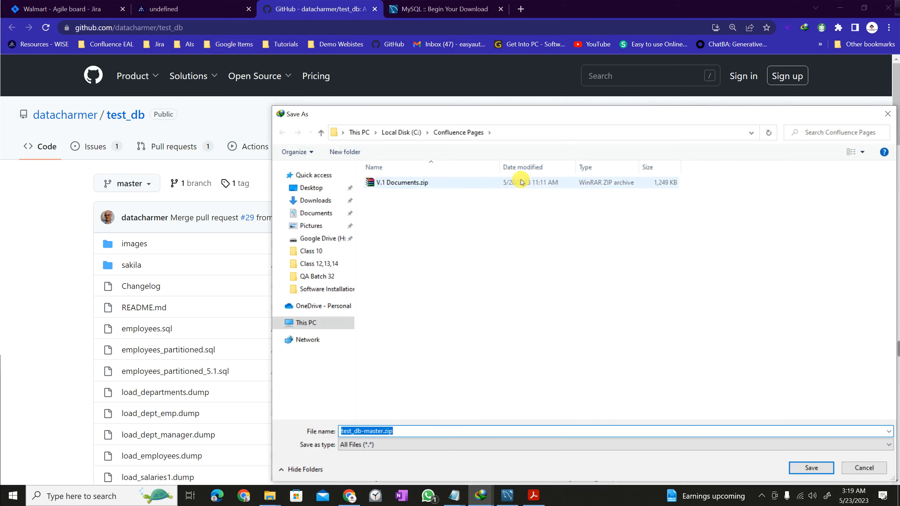
click(384, 131)
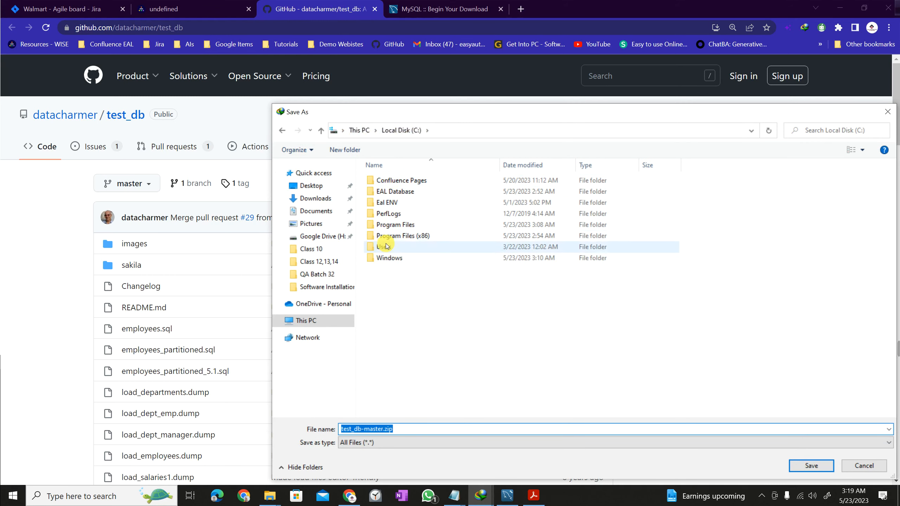
double_click(412, 191)
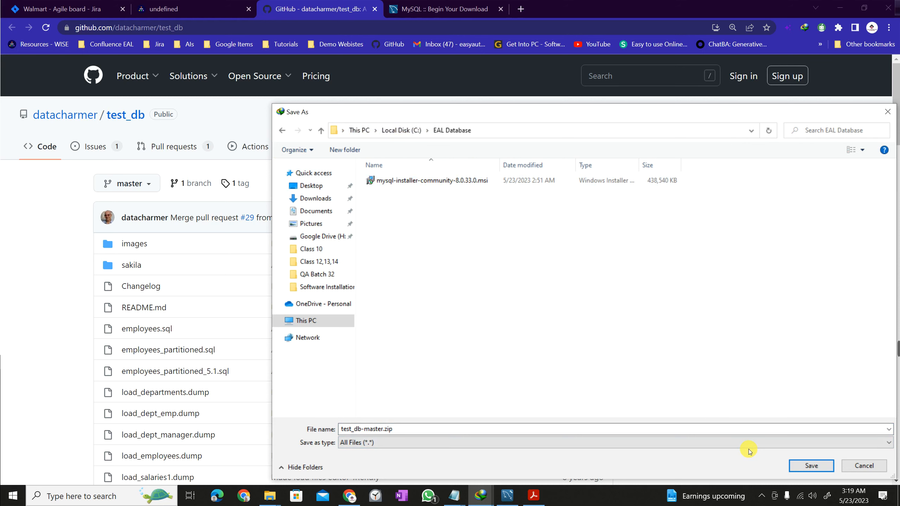
click(811, 465)
click(447, 294)
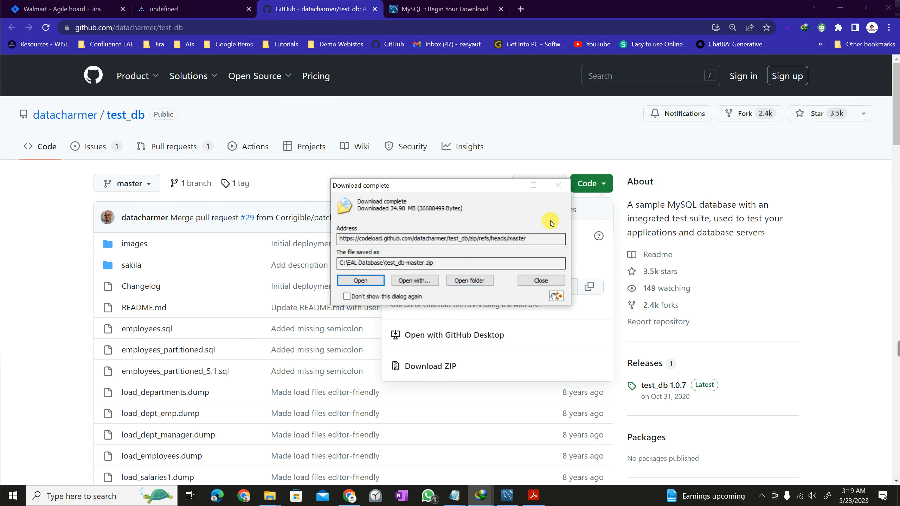
click(558, 185)
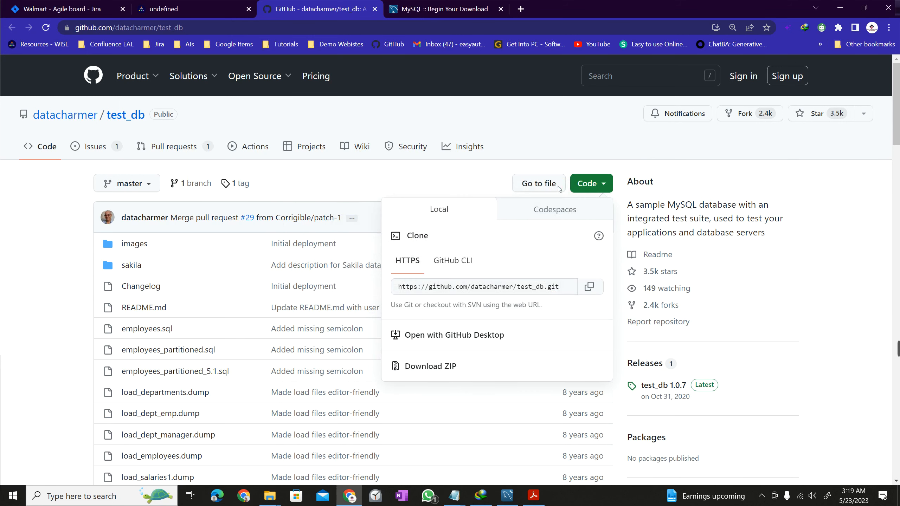
click(517, 109)
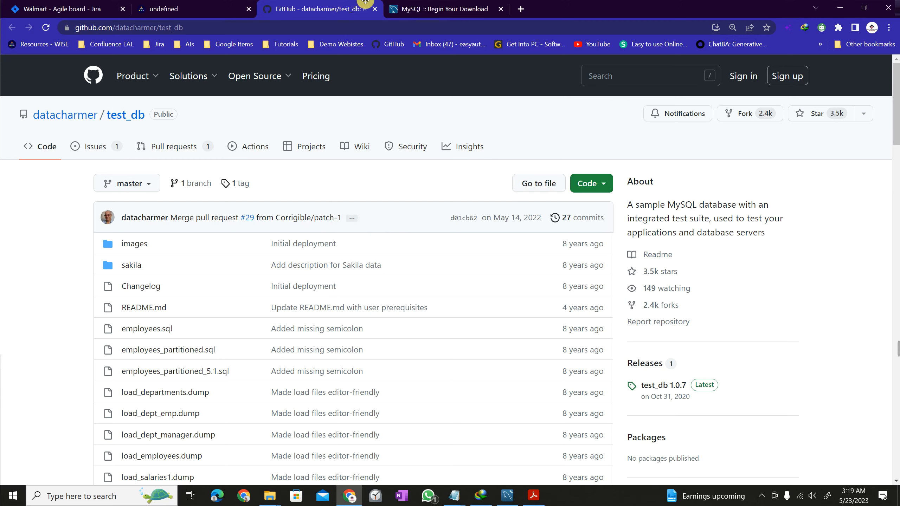
Close the GitHub and MySQL downloads tabs and open the 9. MySQL Sample Database card.
click(375, 10)
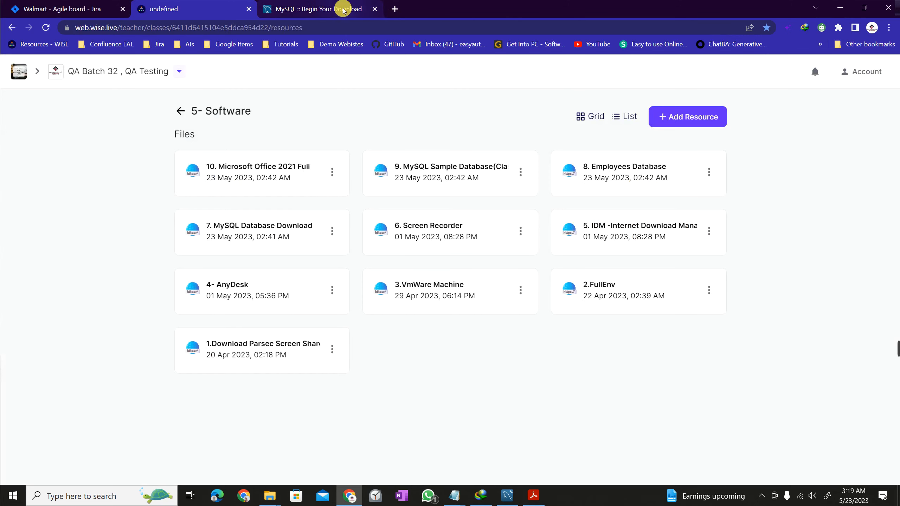
click(370, 11)
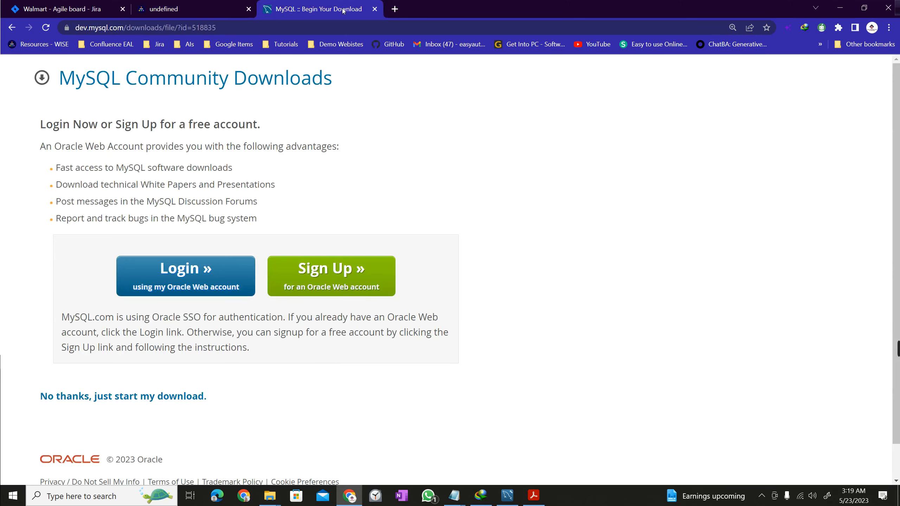
click(373, 10)
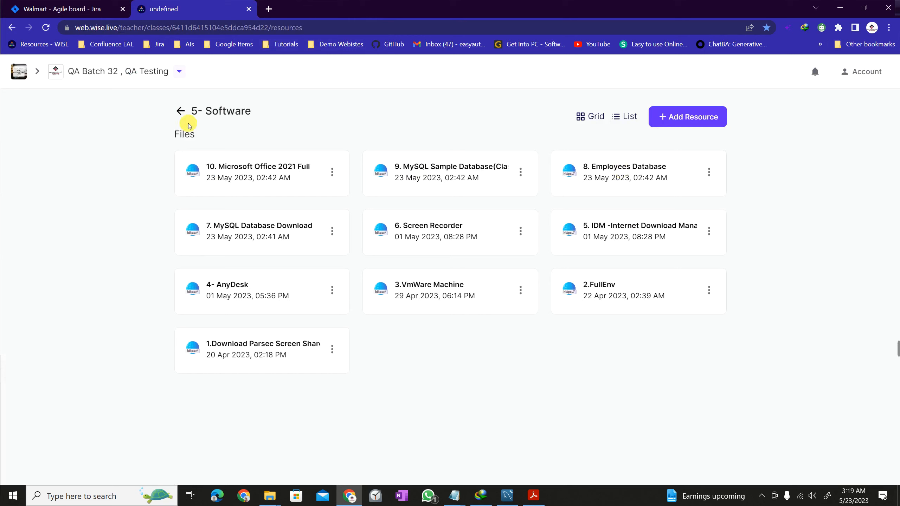
click(438, 173)
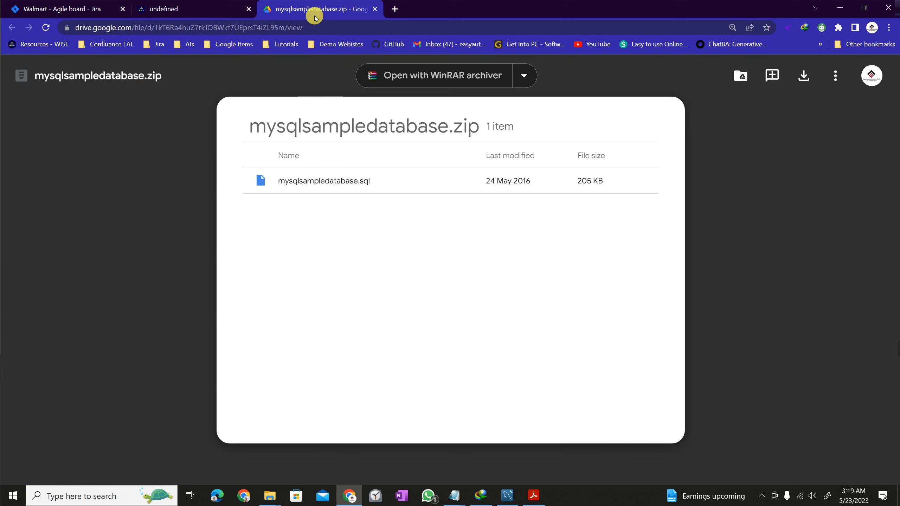
Download mysqlsampledatabase.zip into C:\EAL Database and open that folder maximized in File Explorer.
click(318, 28)
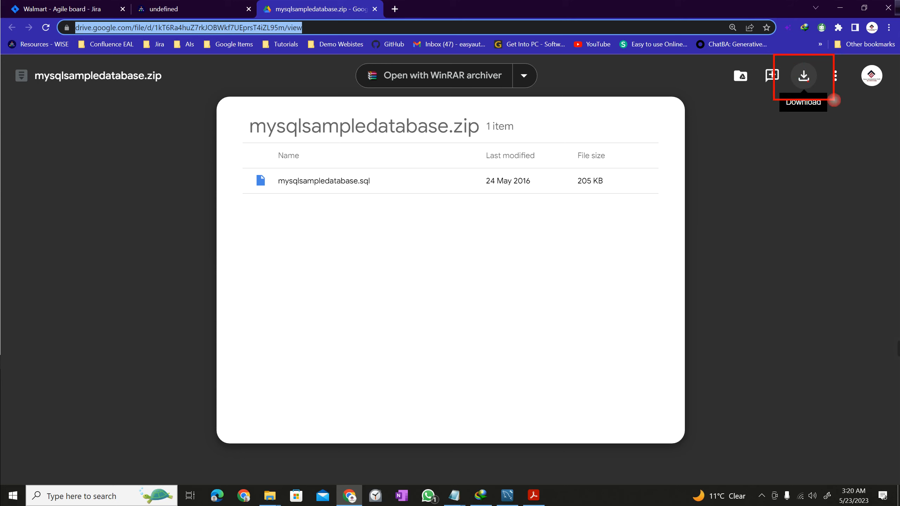
click(803, 85)
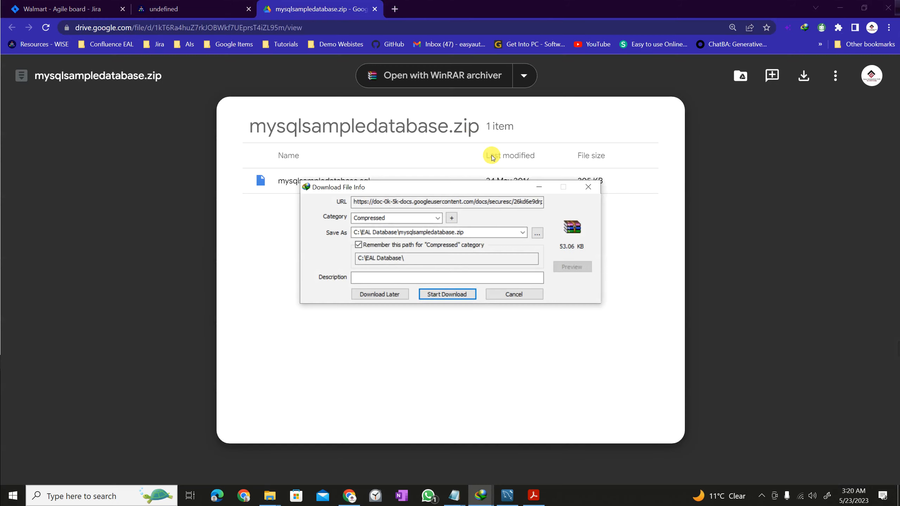
click(537, 233)
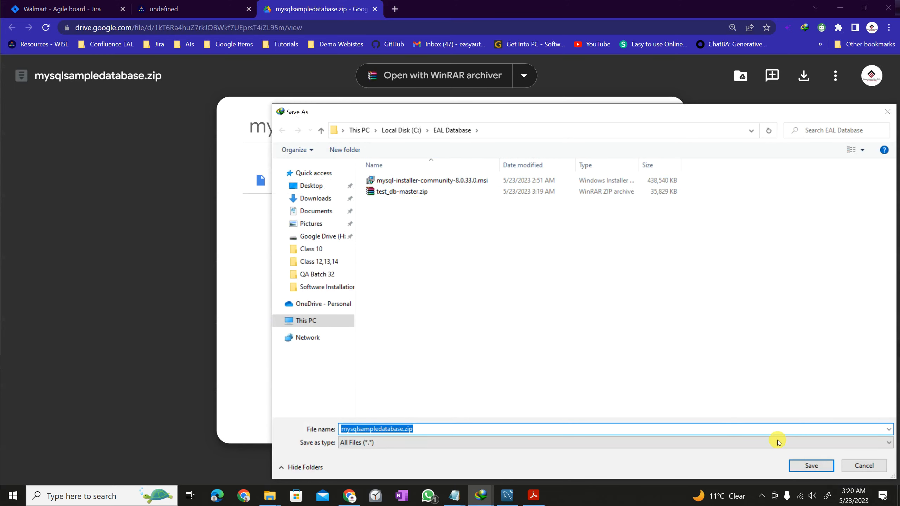
click(805, 466)
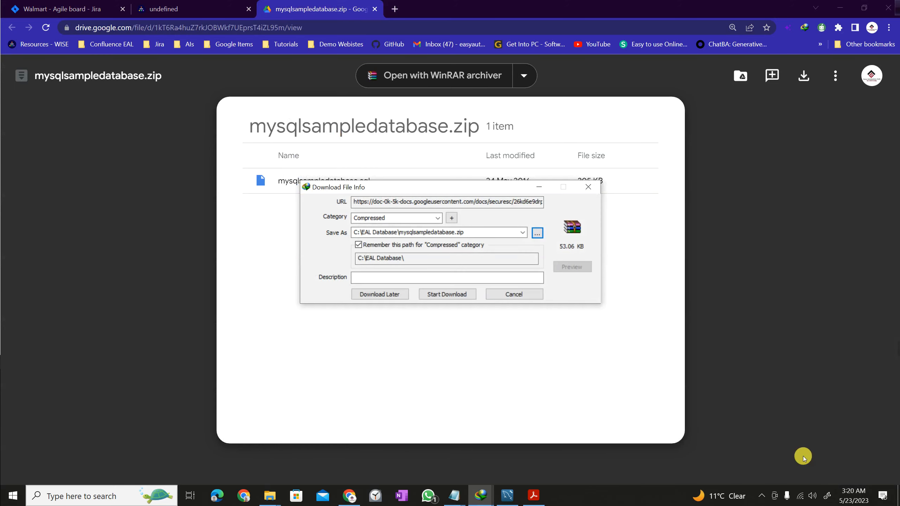
click(430, 294)
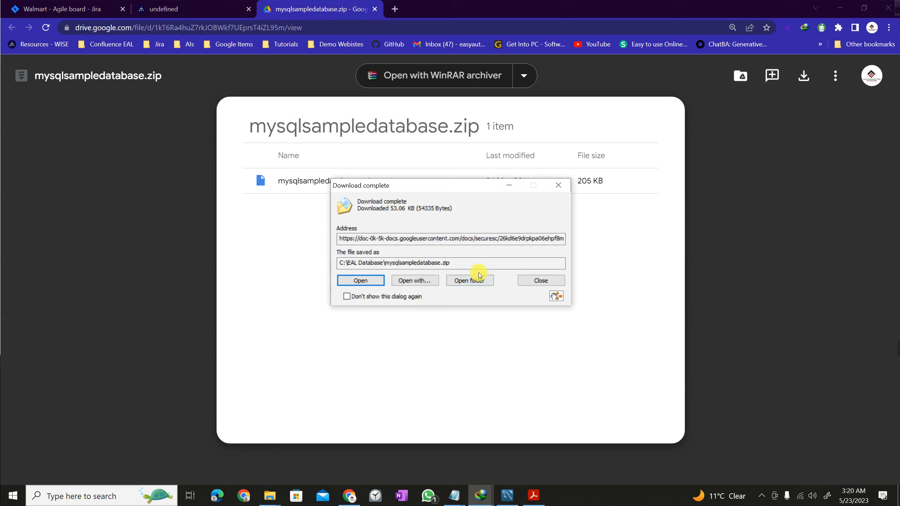
click(467, 280)
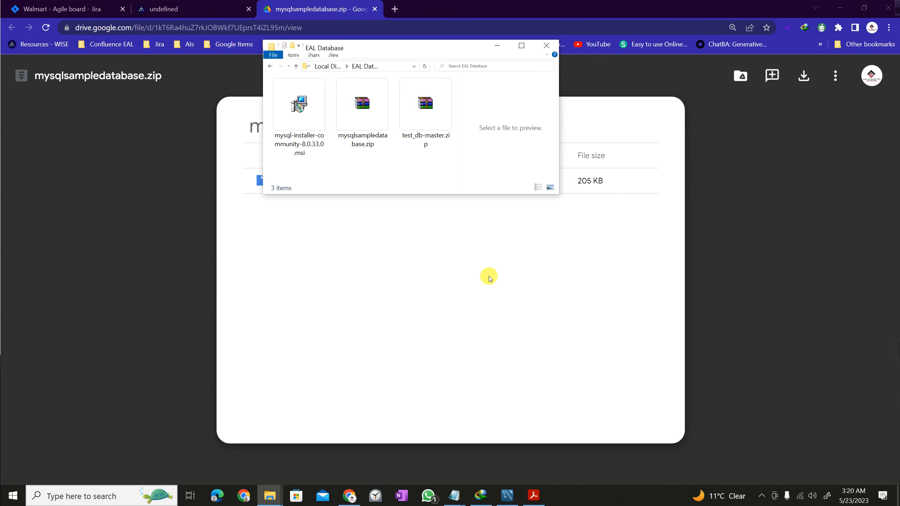
click(670, 50)
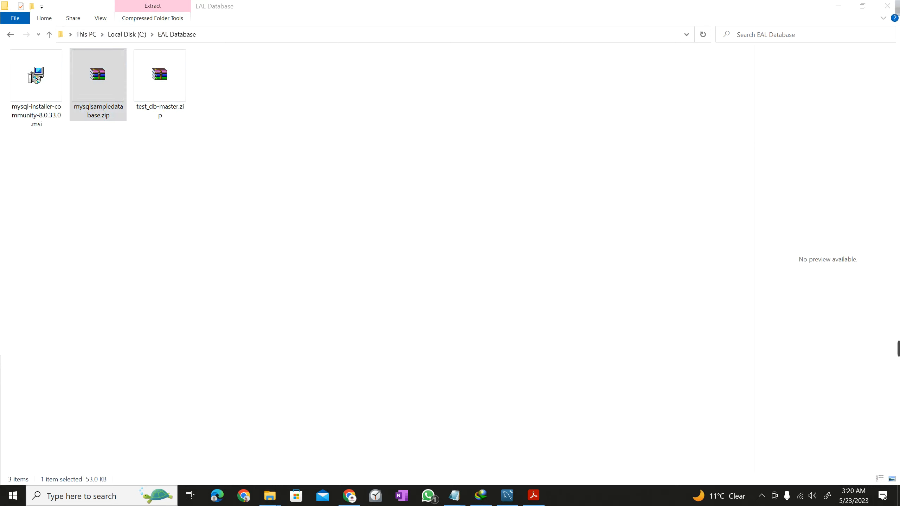
click(409, 282)
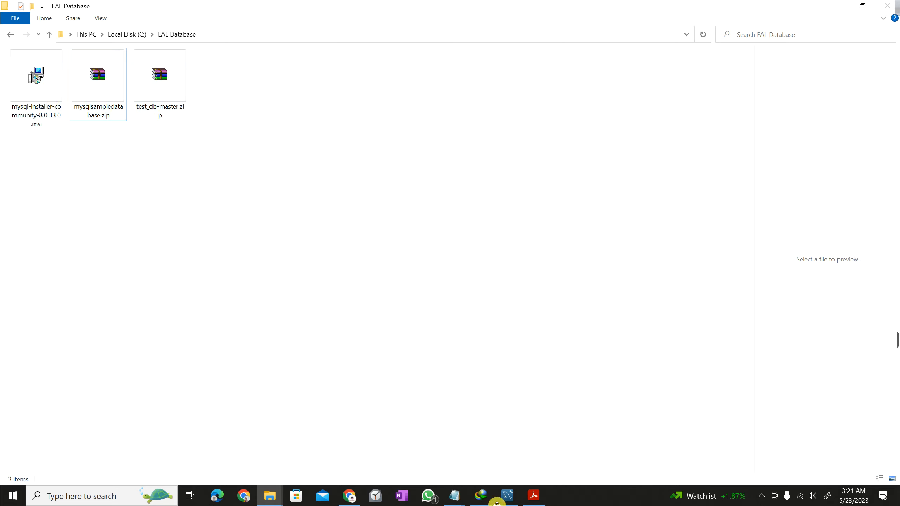
click(507, 496)
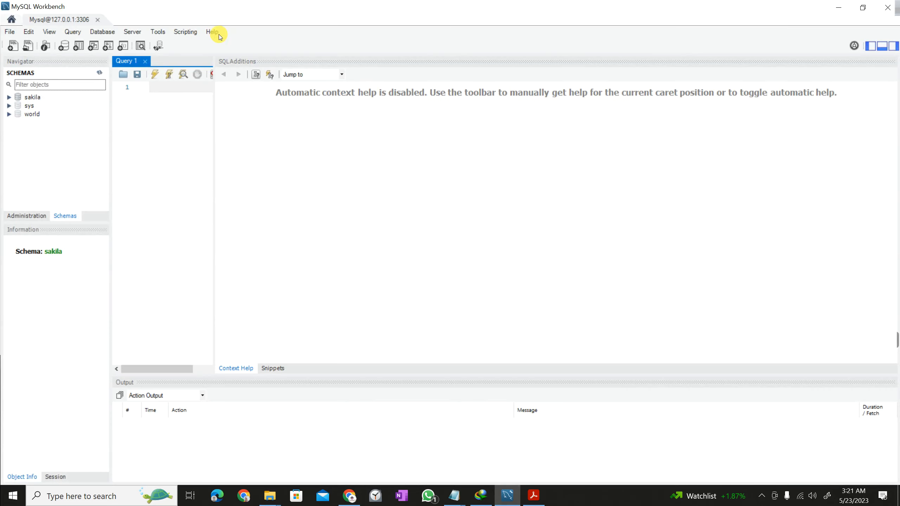
click(842, 5)
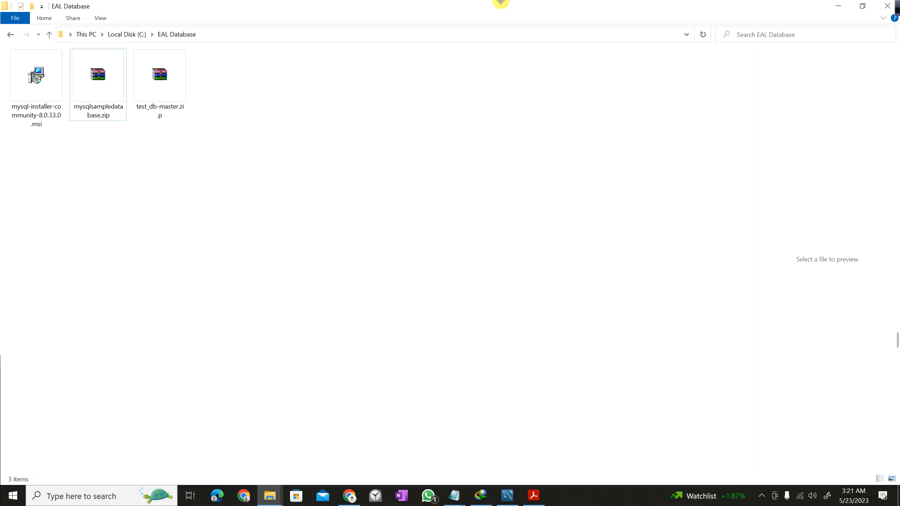
click(90, 496)
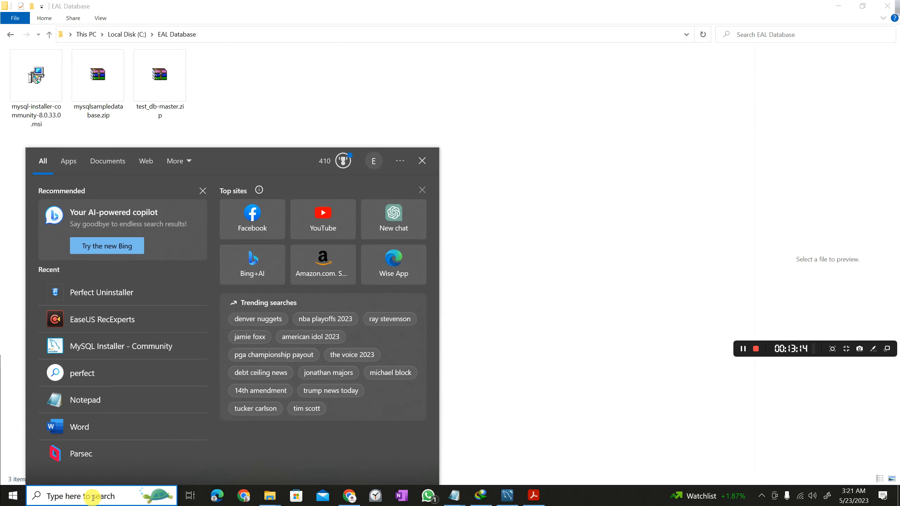
click(645, 243)
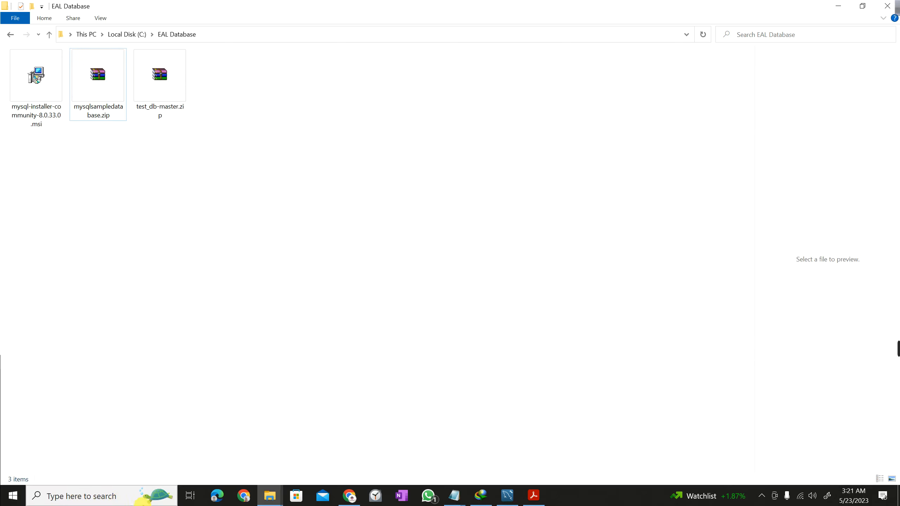
drag(141, 494, 28, 479)
mouse_move(91, 492)
mouse_down()
mouse_move(196, 378)
mouse_move(403, 217)
mouse_up()
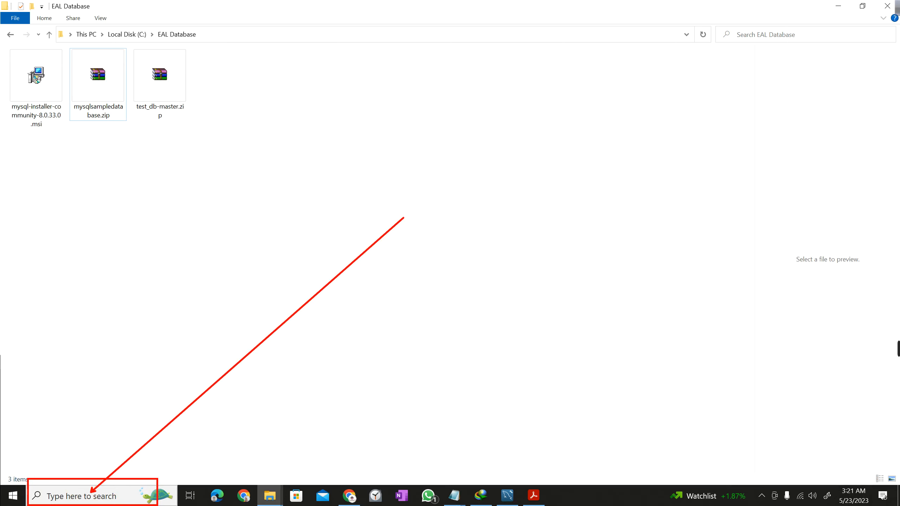
Search Windows for cmd and launch Command Prompt.
key(Escape)
click(110, 497)
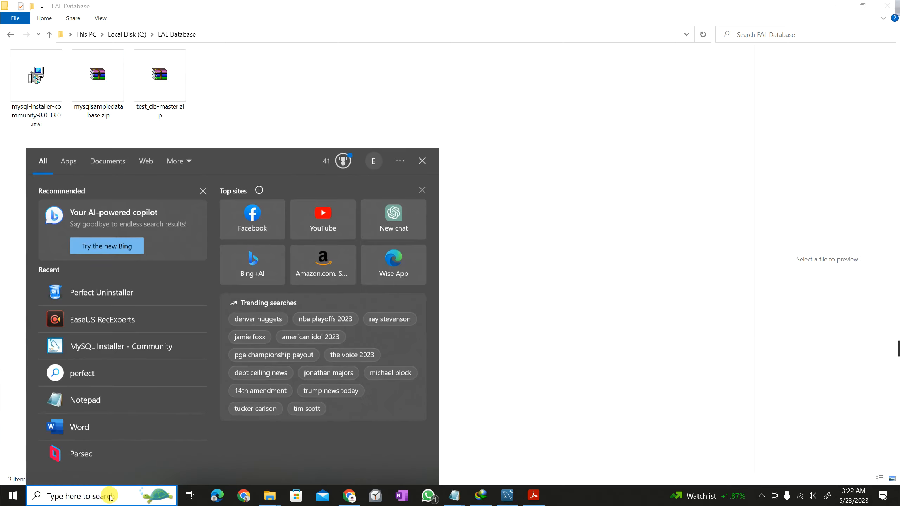
text(cmd)
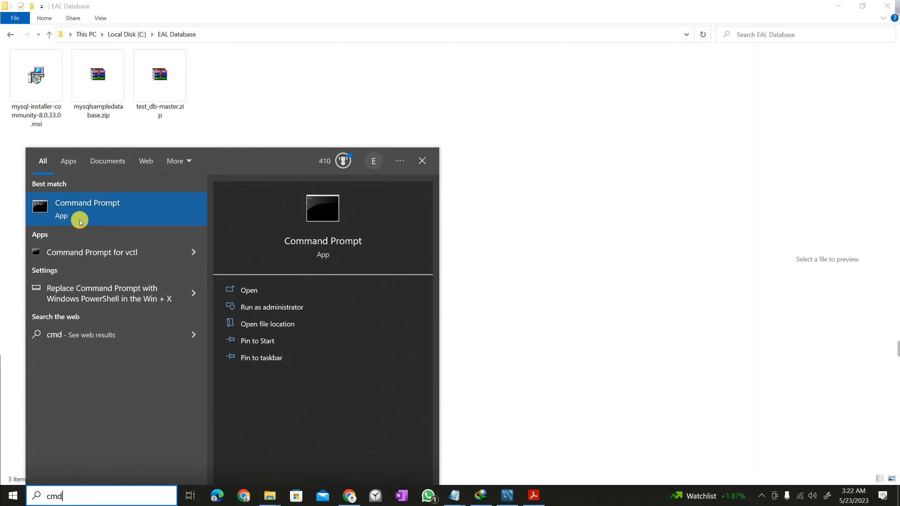
click(91, 210)
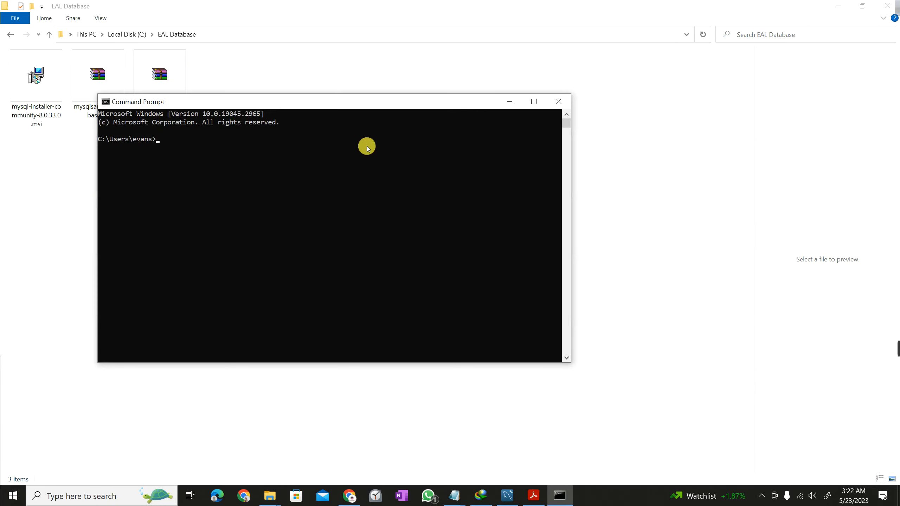
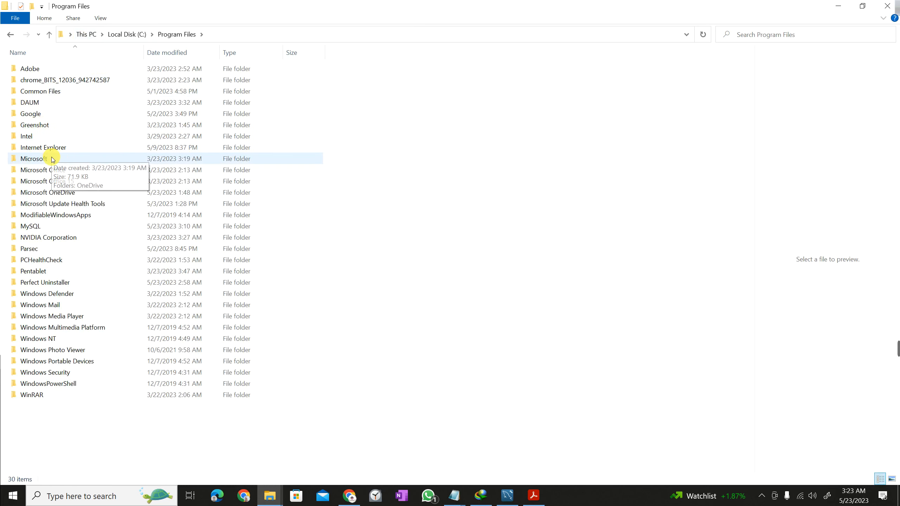
Open C:\Program Files\MySQL\MySQL Server 8.0\bin in File Explorer and copy its full path.
click(30, 227)
double_click(30, 227)
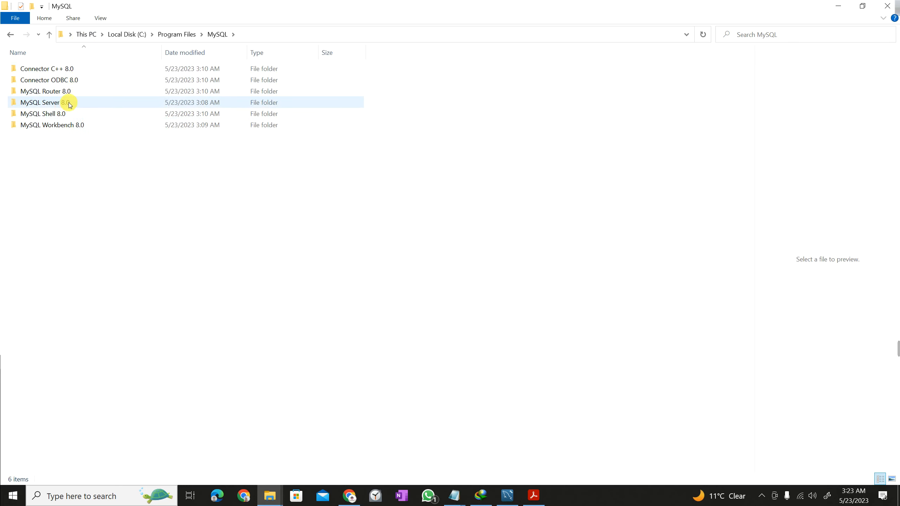
click(69, 102)
double_click(69, 102)
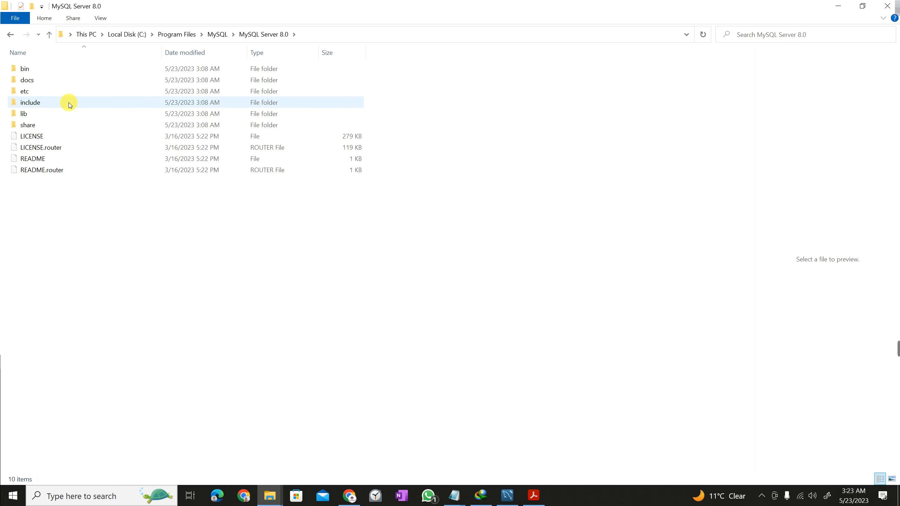
double_click(65, 71)
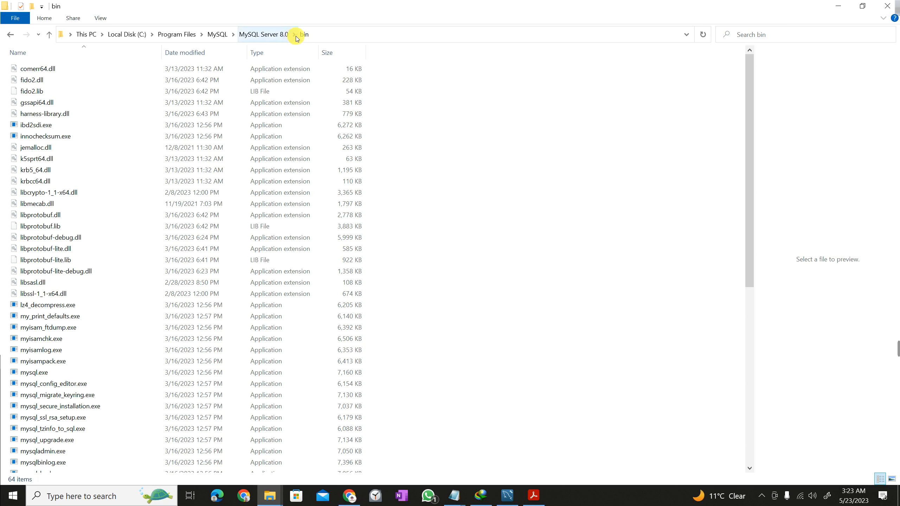
click(61, 38)
key(ctrl+c)
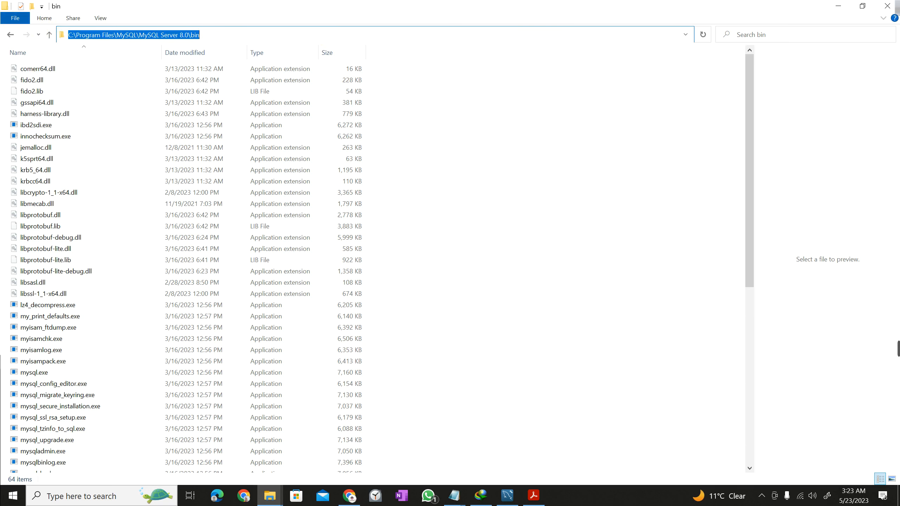
key(super)
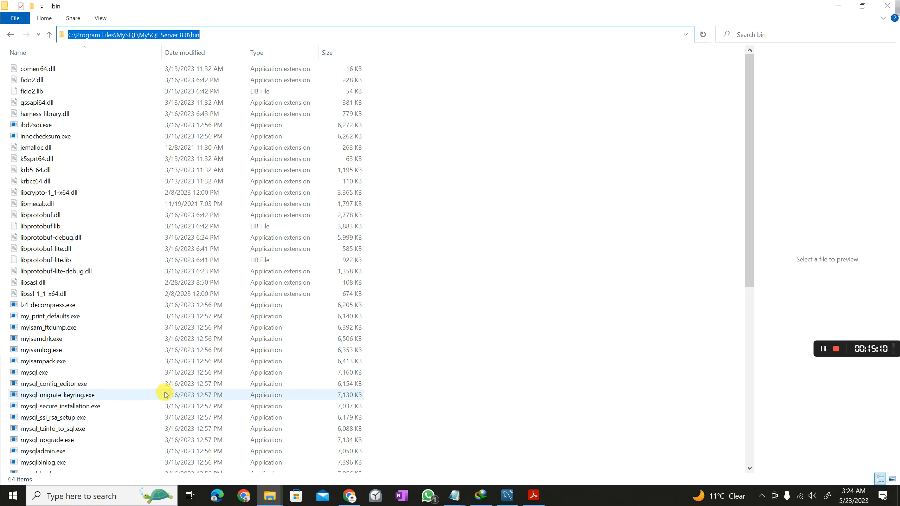
click(85, 500)
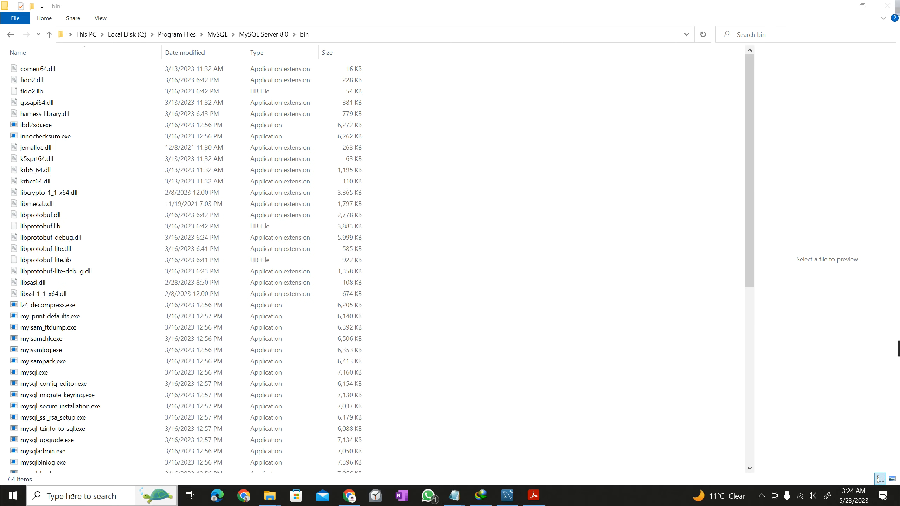
Launch Settings and search 'envir' to open 'Edit environment variables for your account'.
click(62, 496)
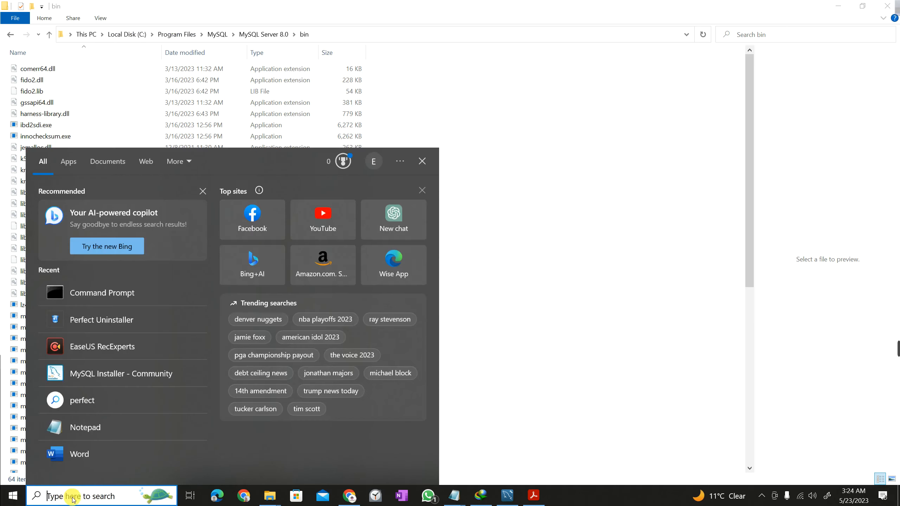
text(sett)
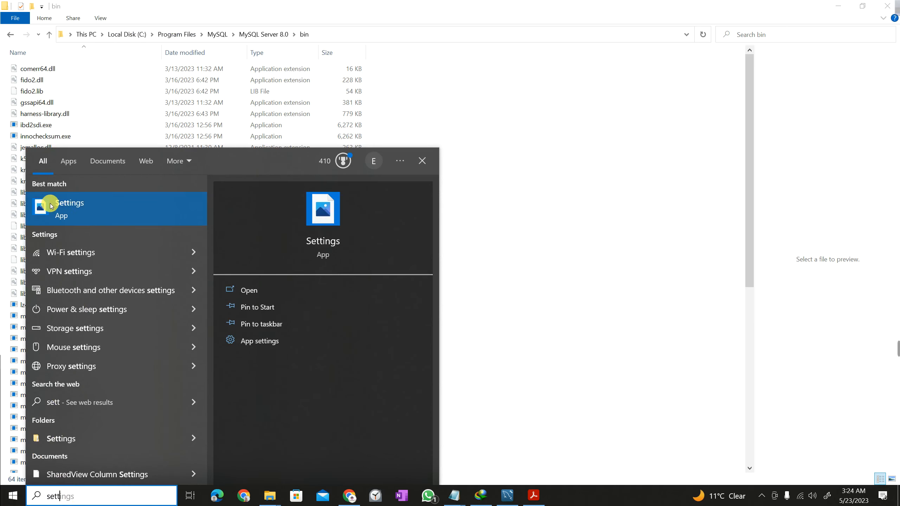
click(81, 209)
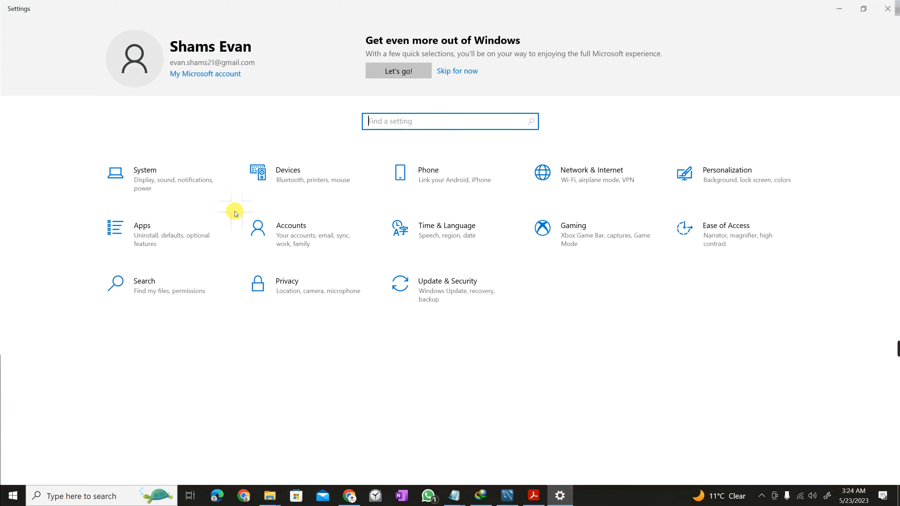
click(418, 118)
text(envir)
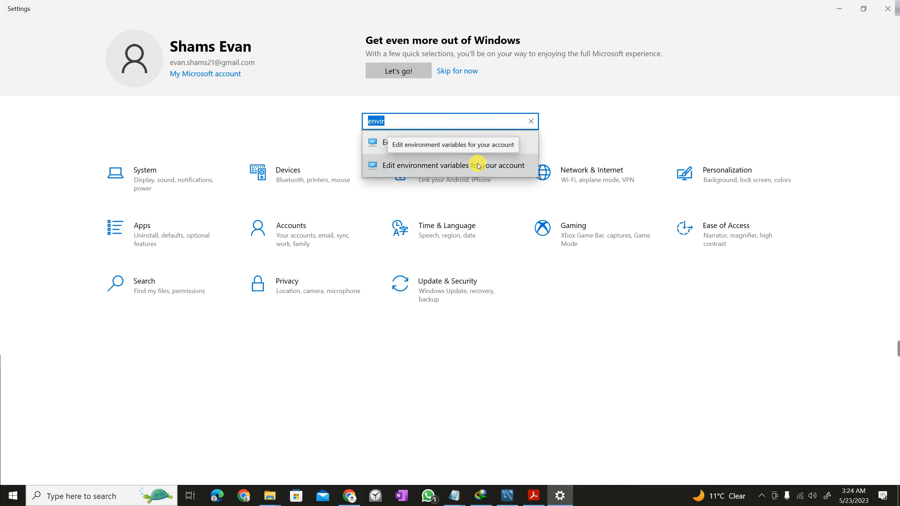
click(434, 164)
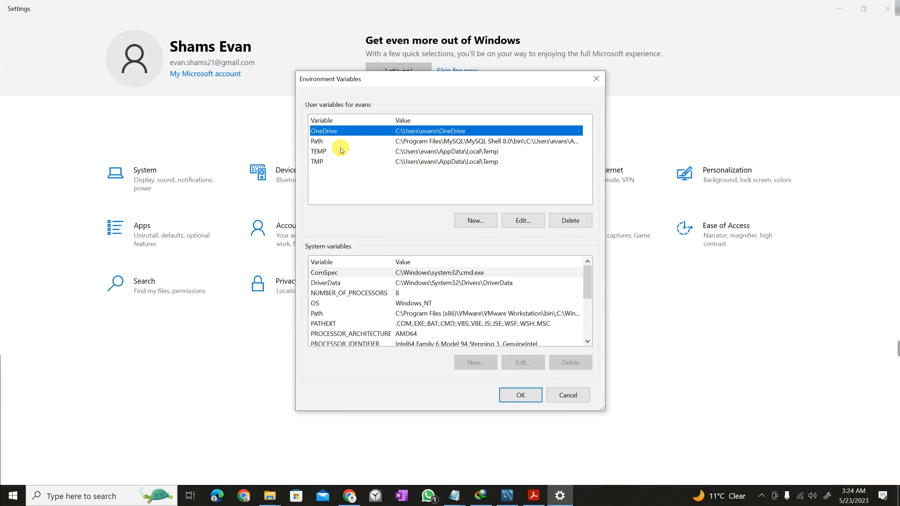
Edit the user Path variable and paste the copied MySQL Server 8.0 bin path as a new entry.
click(460, 142)
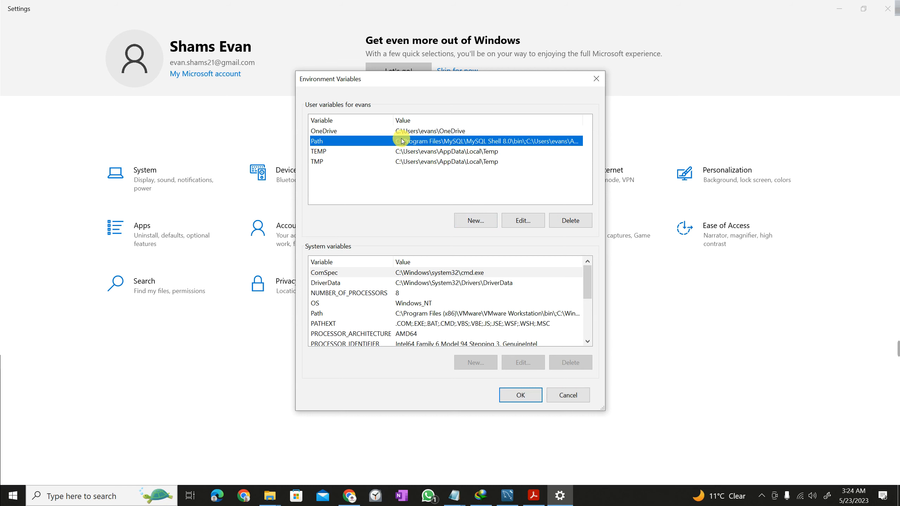
click(522, 221)
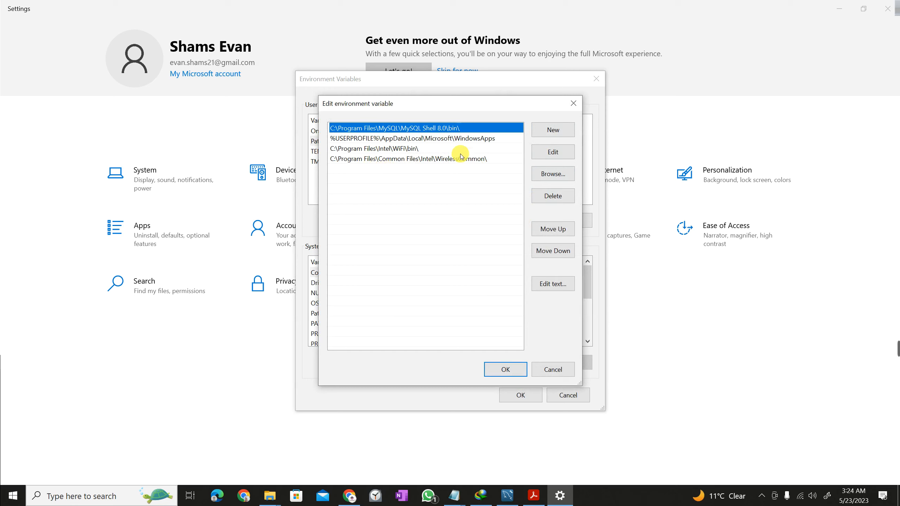
click(548, 133)
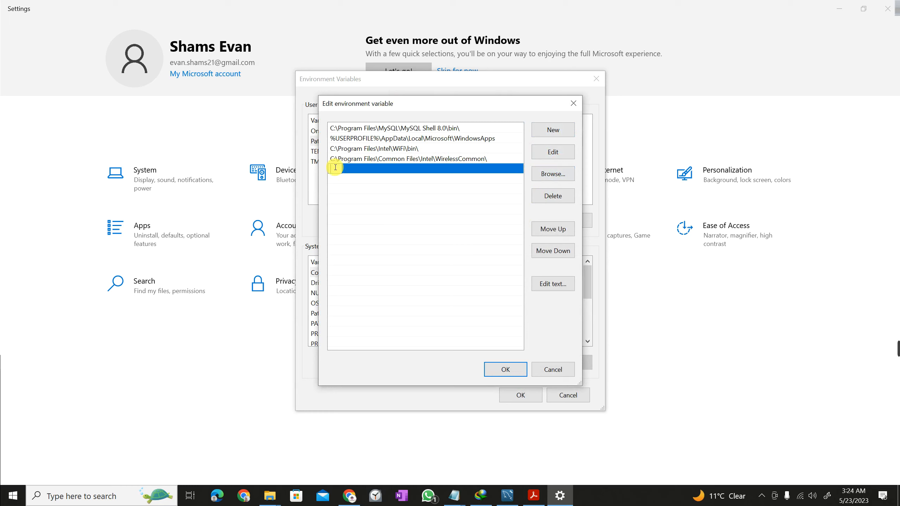
key(ctrl+v)
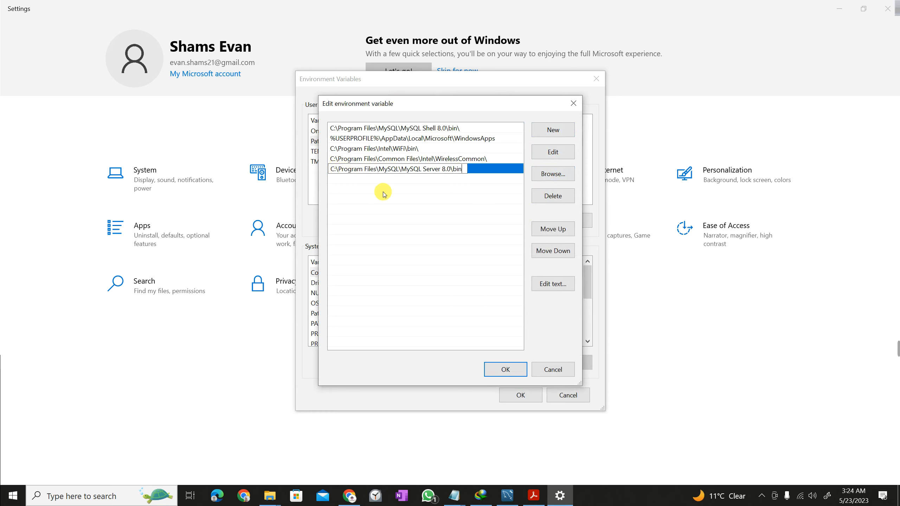
click(458, 202)
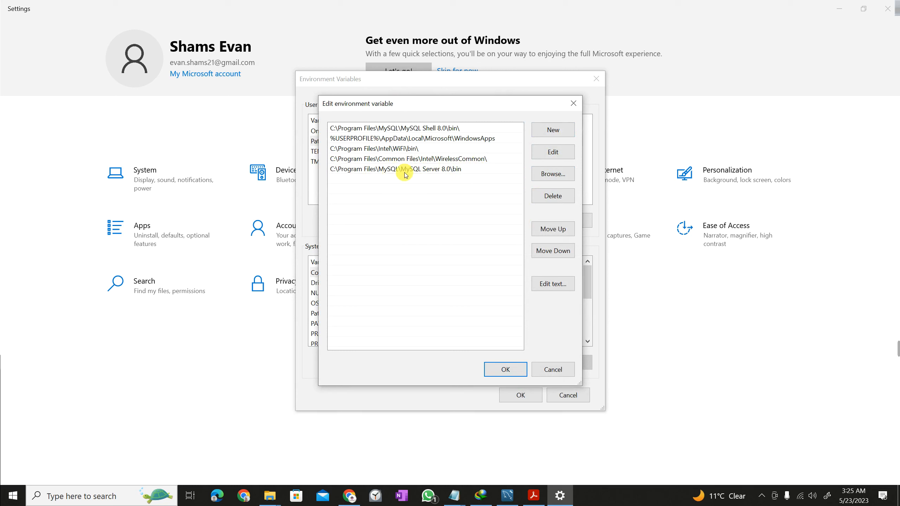
Browse to C:\Program Files\MySQL\MySQL Server 8.0\bin and add it to the Path entries.
click(548, 175)
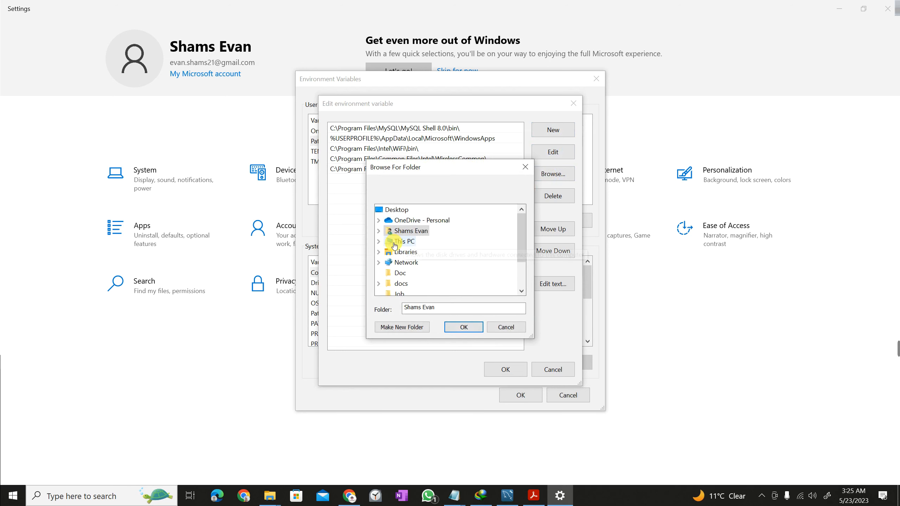
double_click(402, 242)
scroll(461, 238, down, 1)
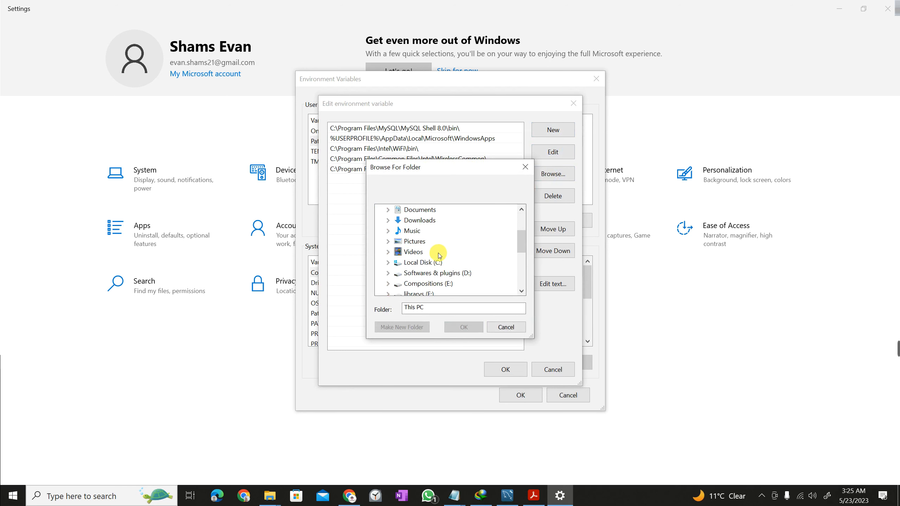
double_click(406, 262)
scroll(436, 245, up, 1)
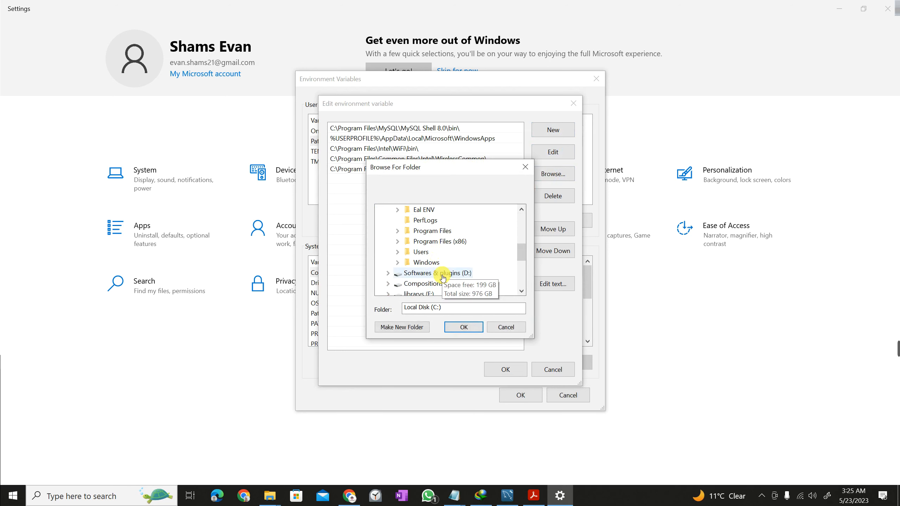
double_click(441, 235)
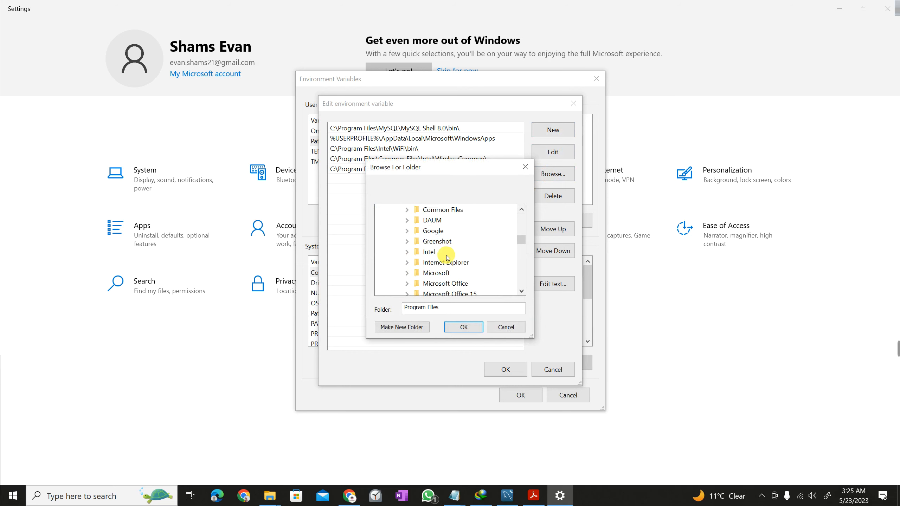
scroll(444, 259, down, 2)
double_click(433, 272)
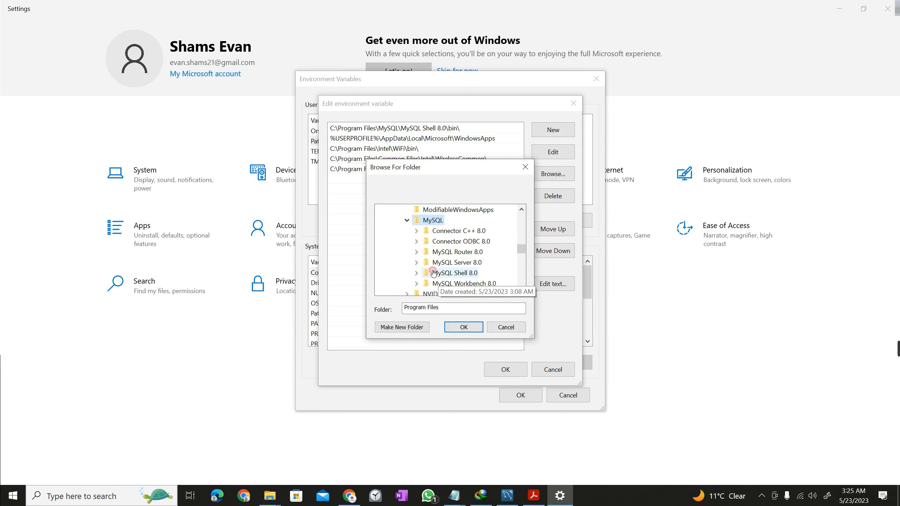
scroll(433, 272, down, 1)
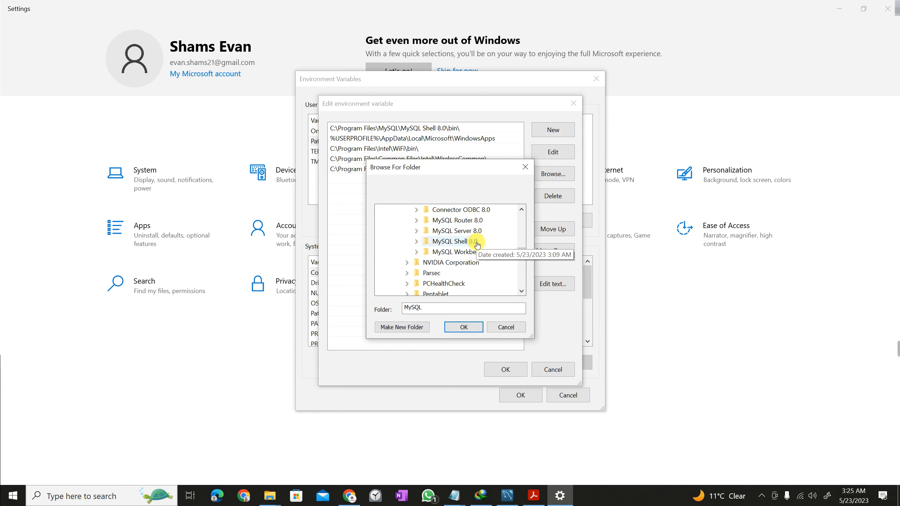
double_click(457, 230)
click(445, 231)
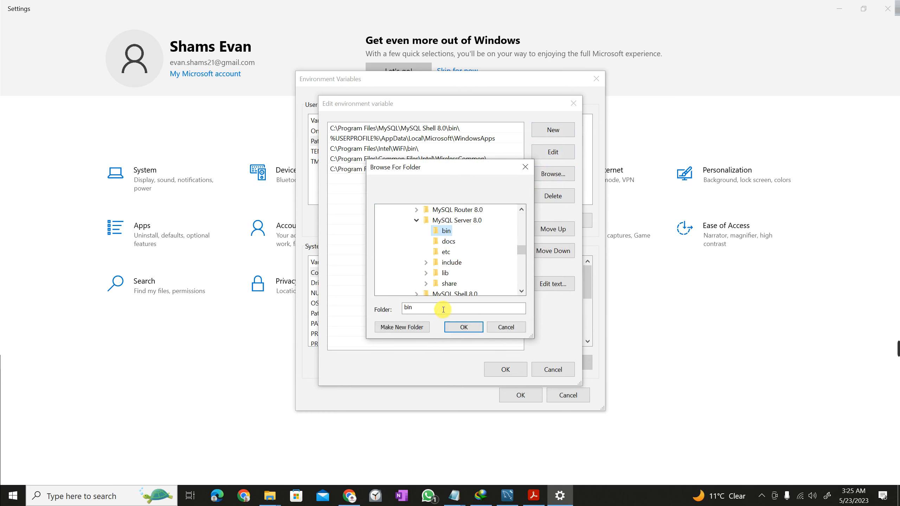
click(463, 327)
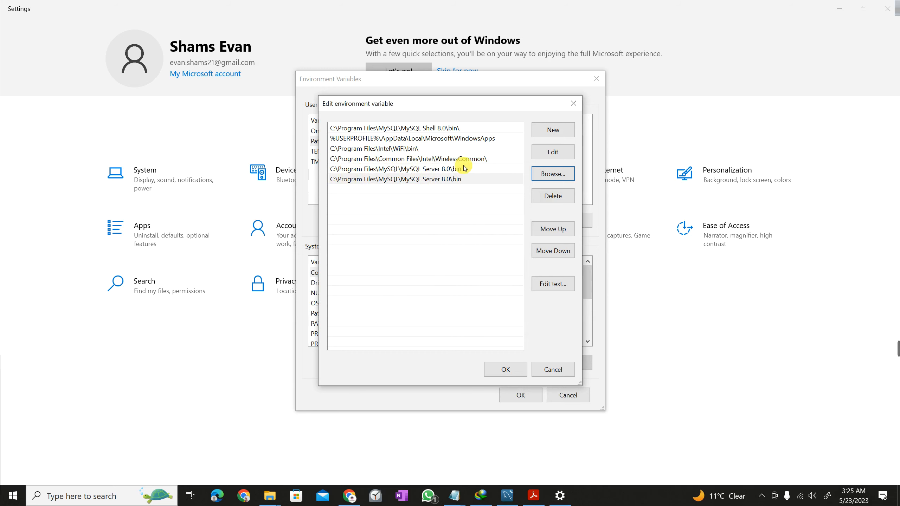
Delete the duplicate MySQL Server bin entry and confirm both environment variable dialogs.
click(352, 180)
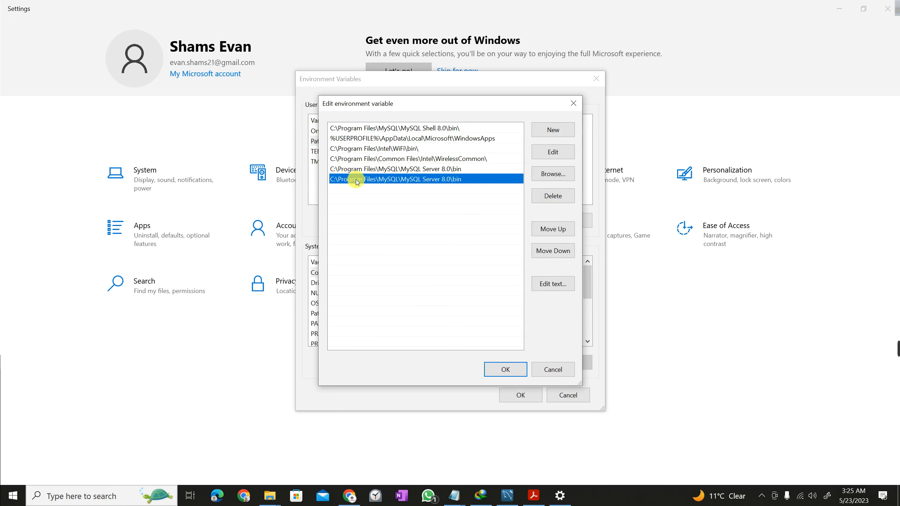
click(565, 196)
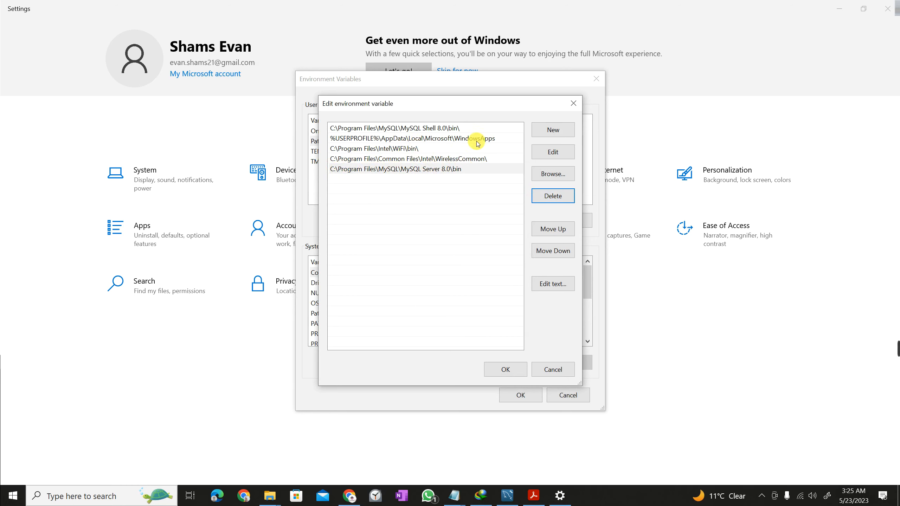
click(490, 373)
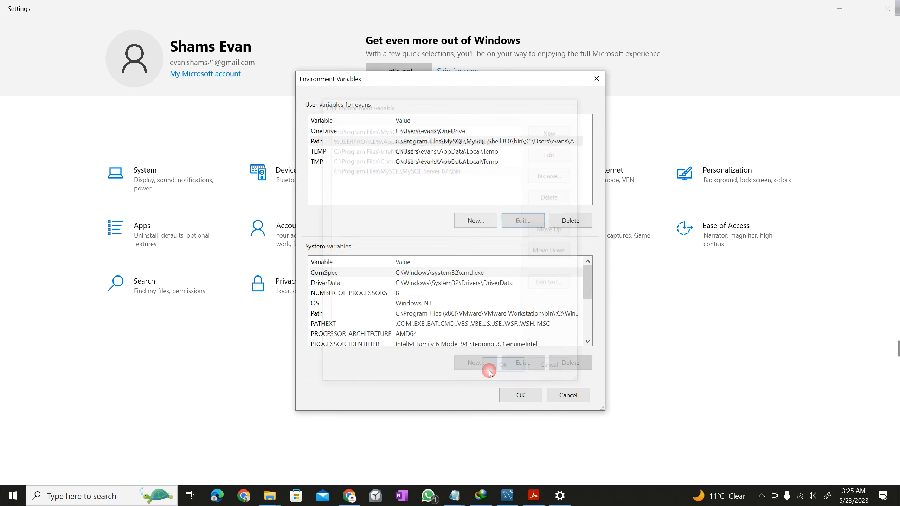
click(520, 394)
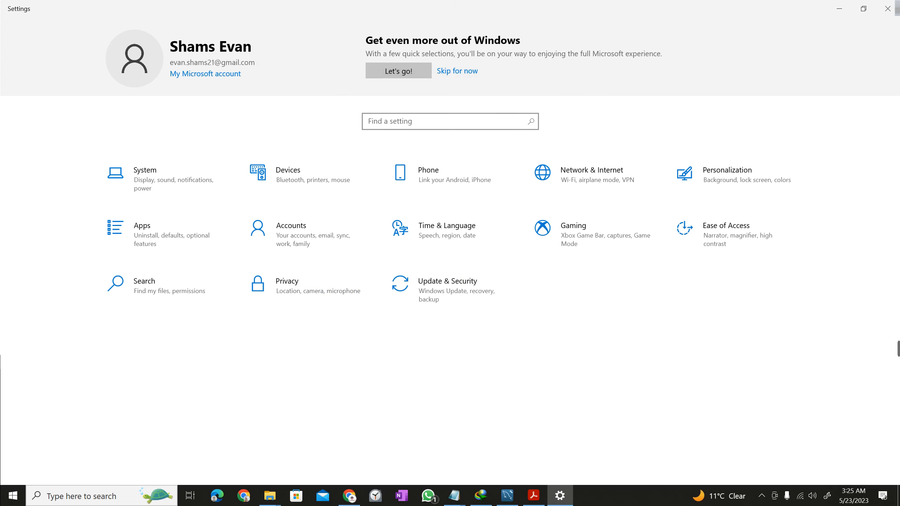
mouse_move(875, 342)
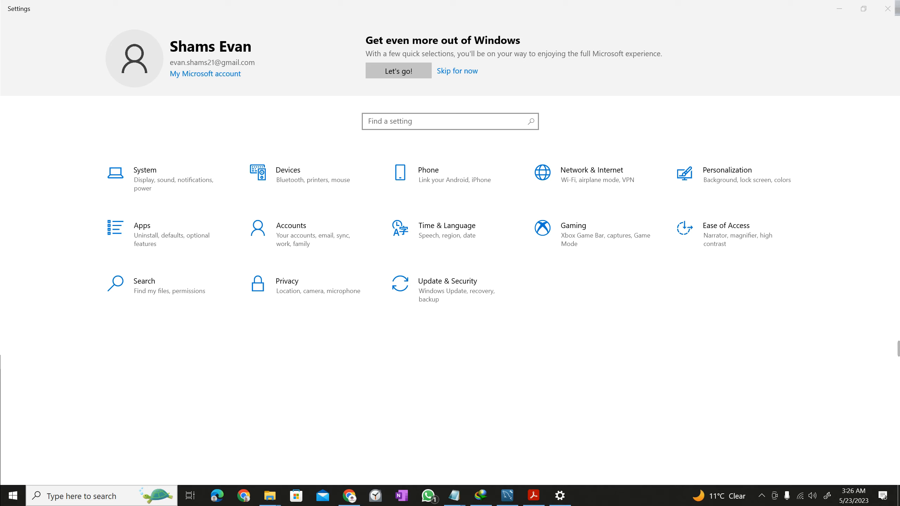
click(94, 496)
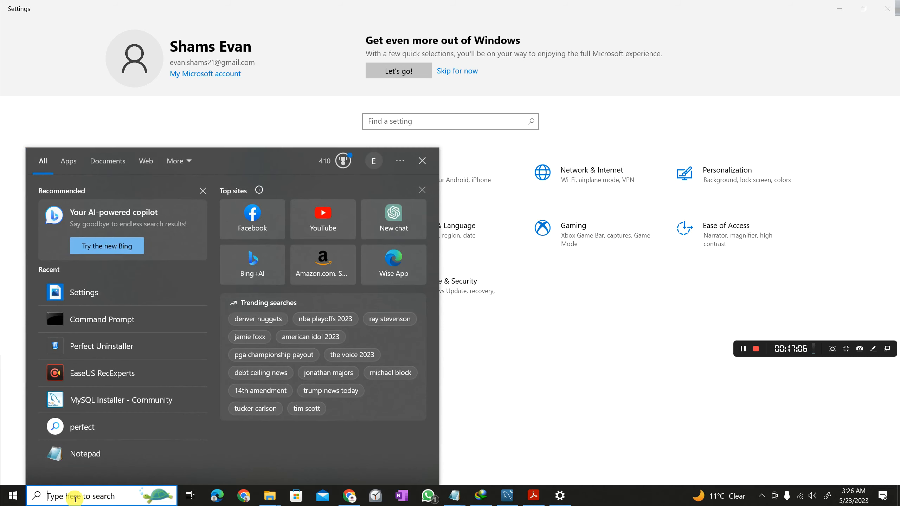
text(Serv)
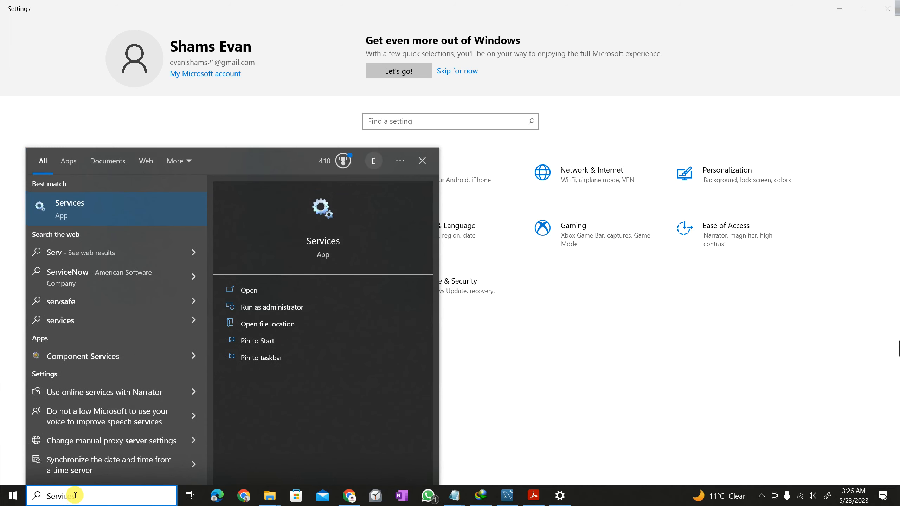
click(70, 203)
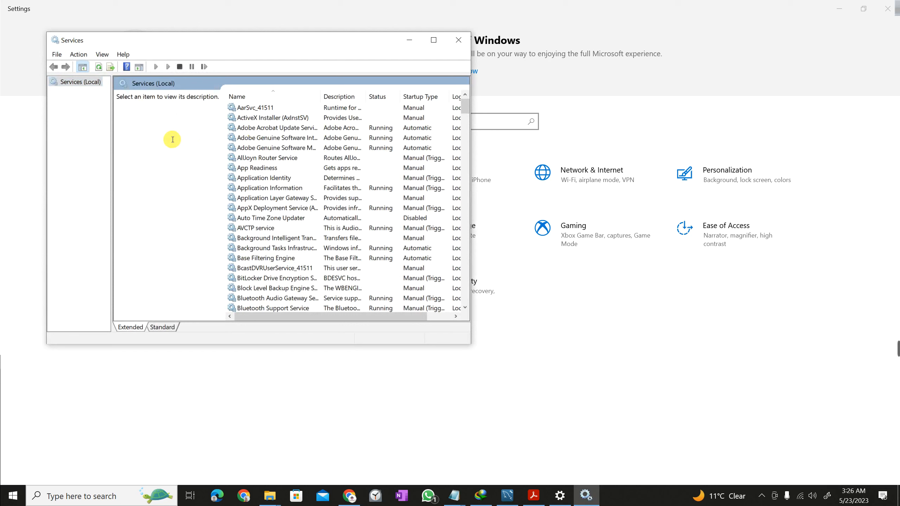
click(261, 108)
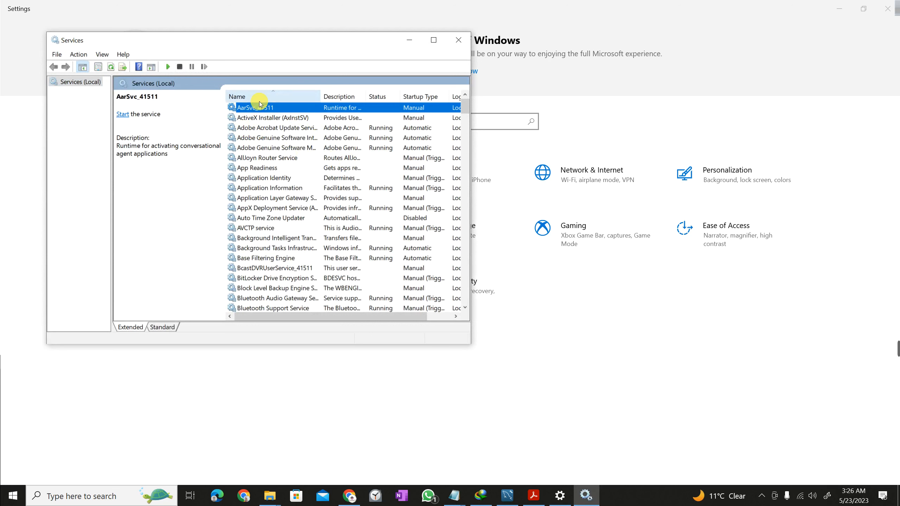
text(my)
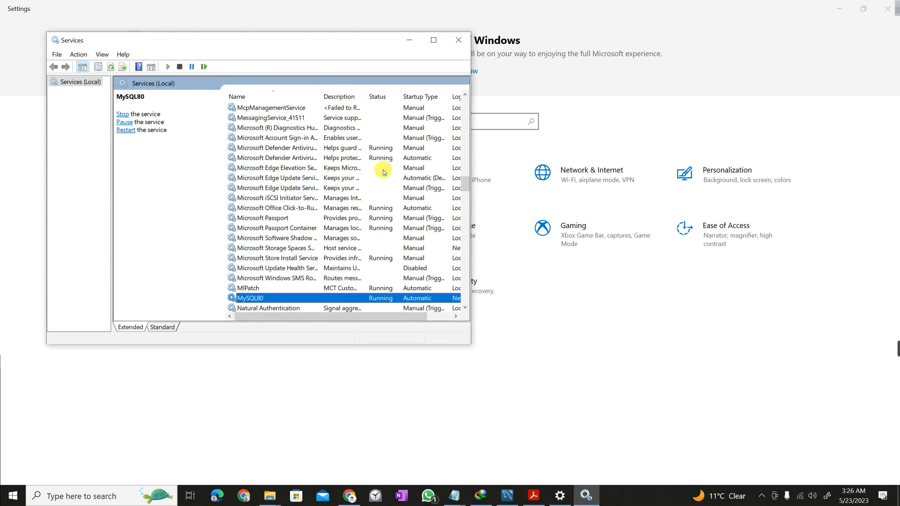
drag(473, 57, 766, 42)
scroll(407, 235, down, 1)
scroll(408, 235, down, 1)
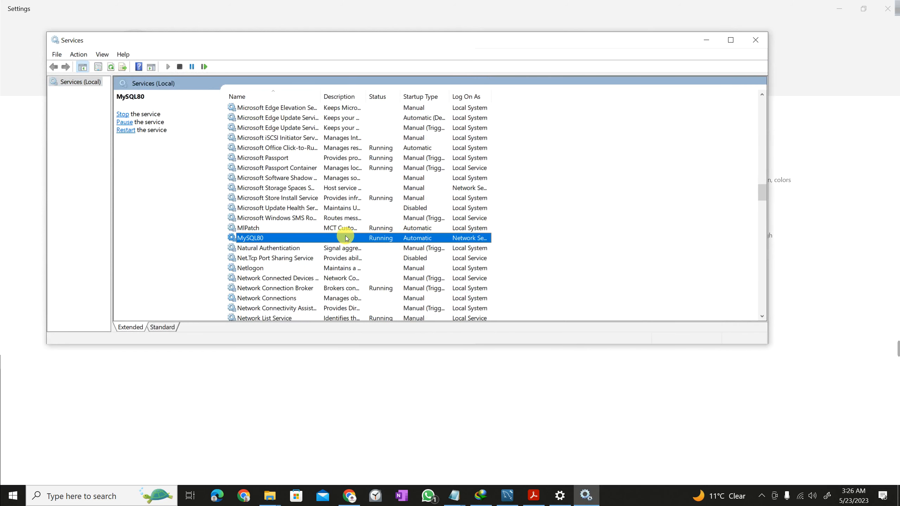
right_click(391, 240)
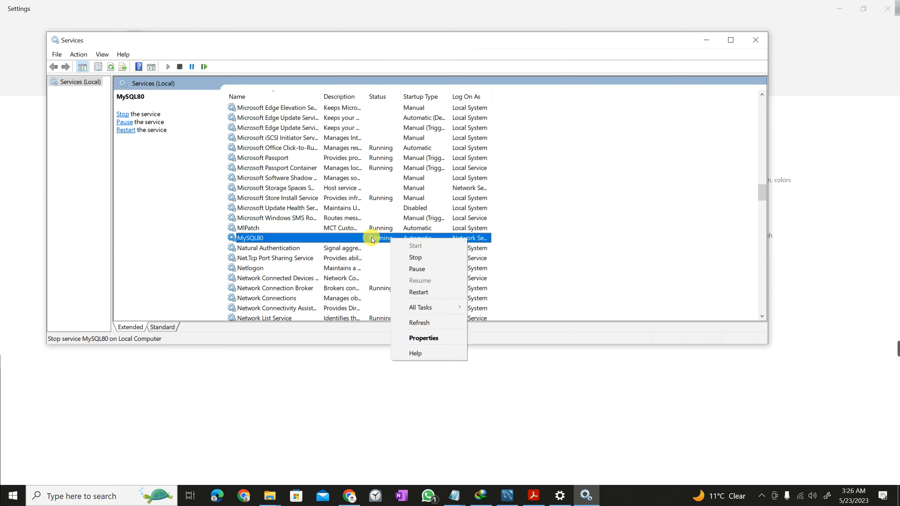
click(377, 237)
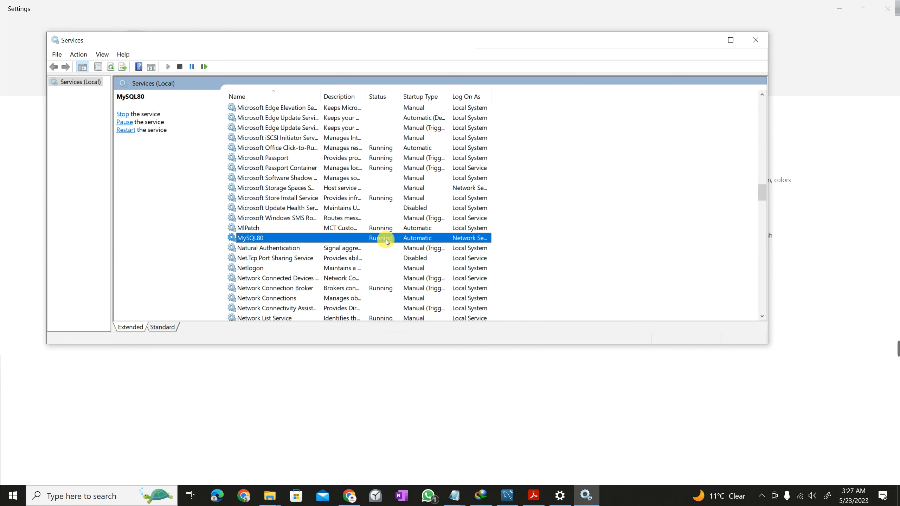
right_click(386, 241)
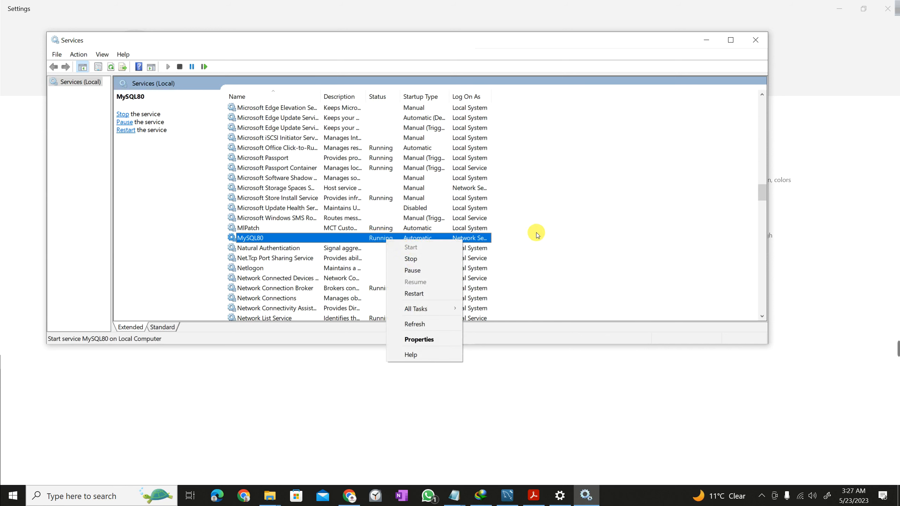
click(755, 39)
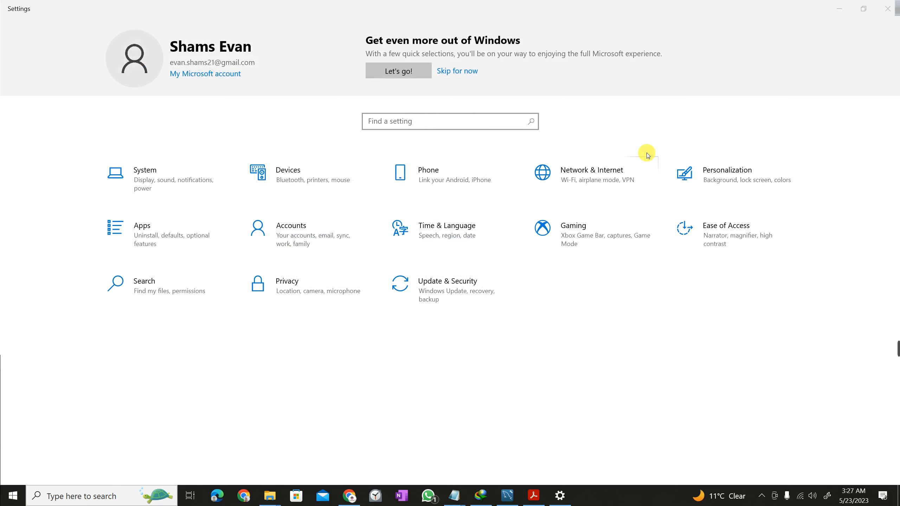
Bring the MySQL Workbench window with the sakila, sys and world schemas to the front.
mouse_move(897, 348)
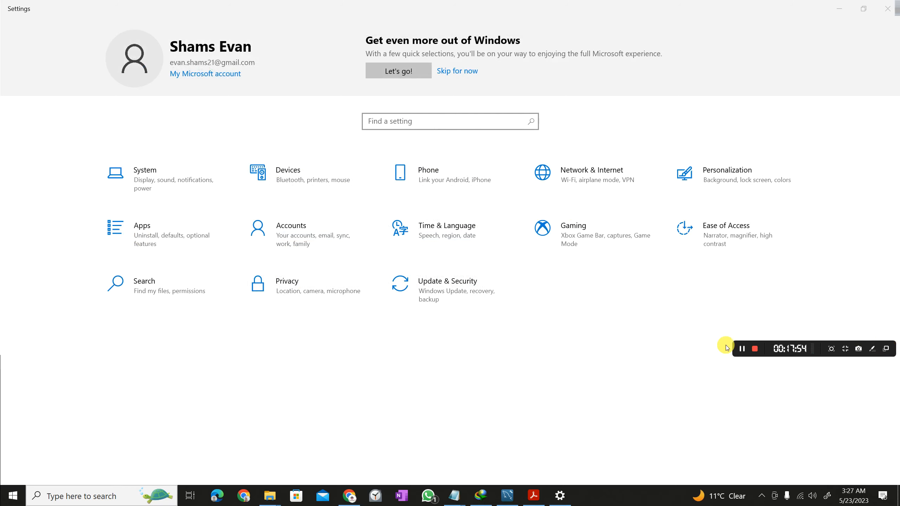
click(507, 495)
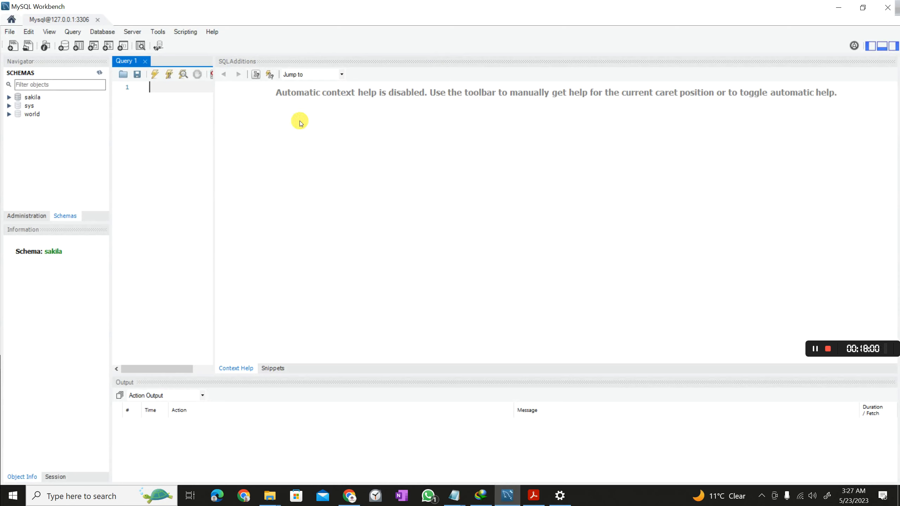
Check the Schemas list holds only sakila, sys and world, minimizing and restoring Workbench.
click(328, 170)
click(134, 127)
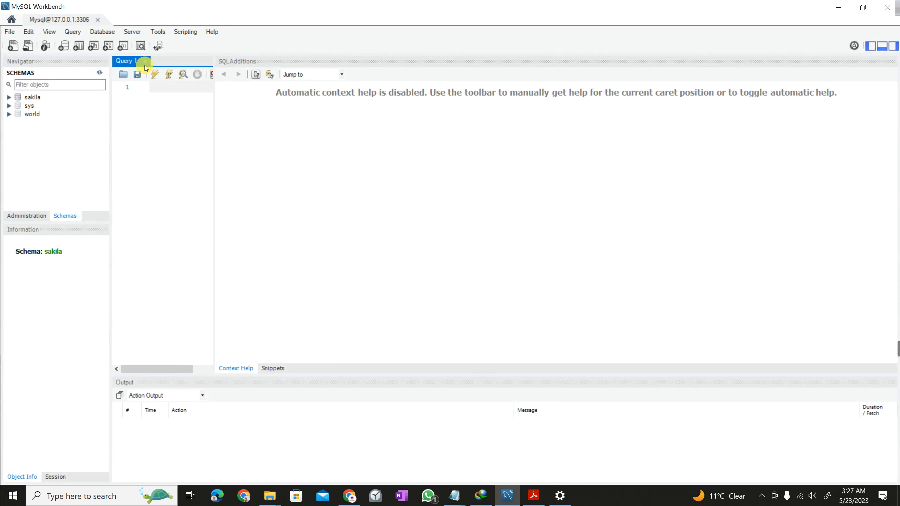
click(145, 60)
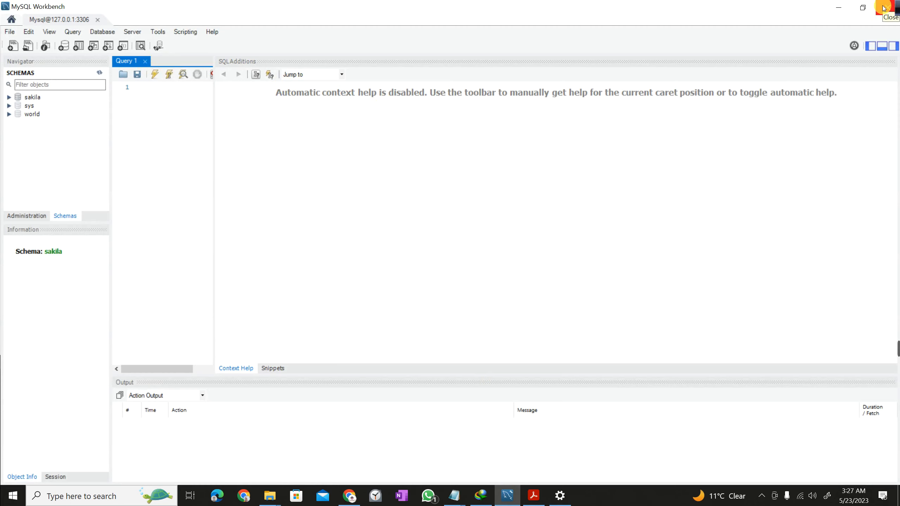
click(838, 7)
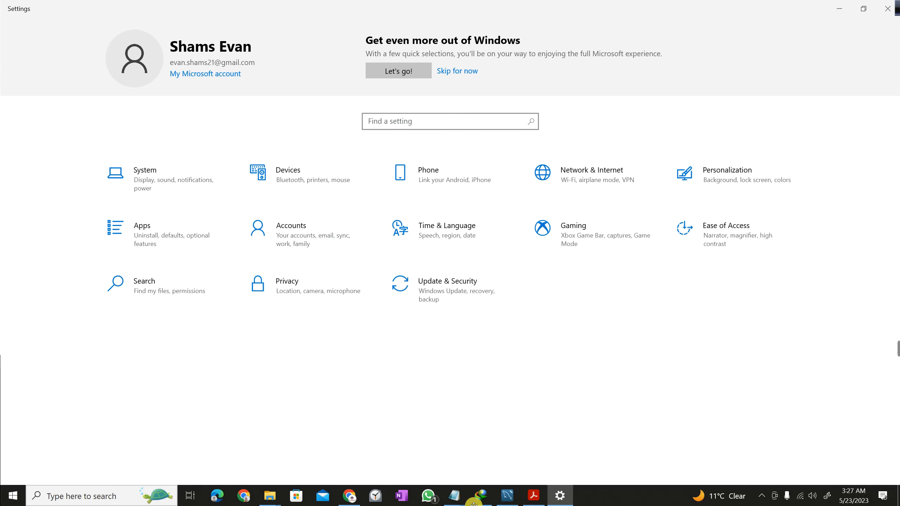
click(507, 496)
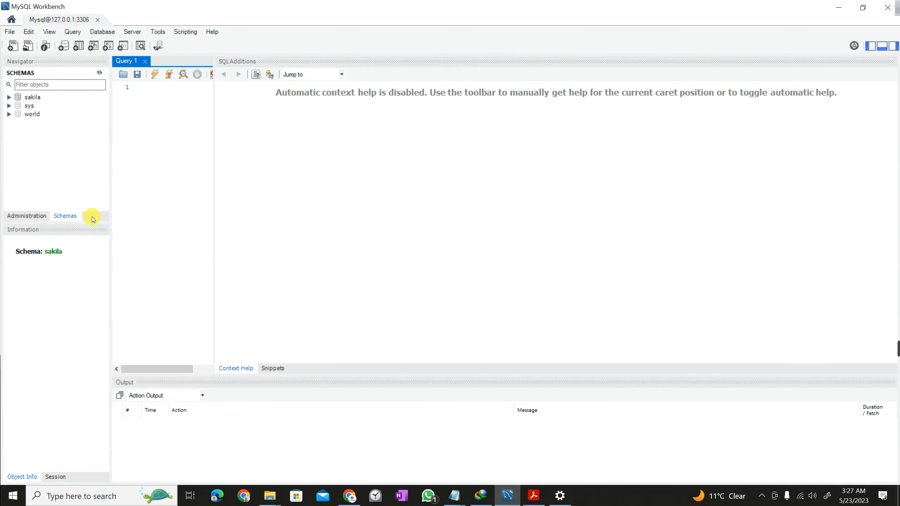
click(66, 215)
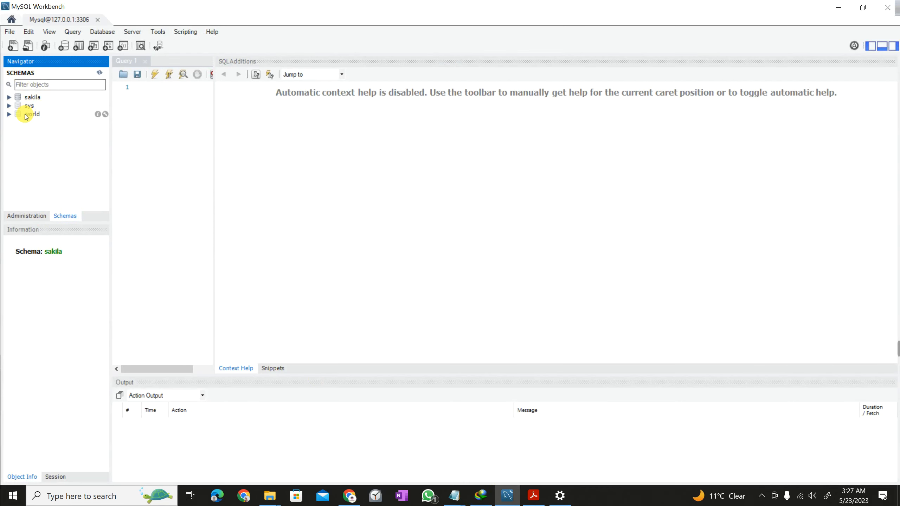
Minimize MySQL Workbench and close Windows Settings.
click(838, 8)
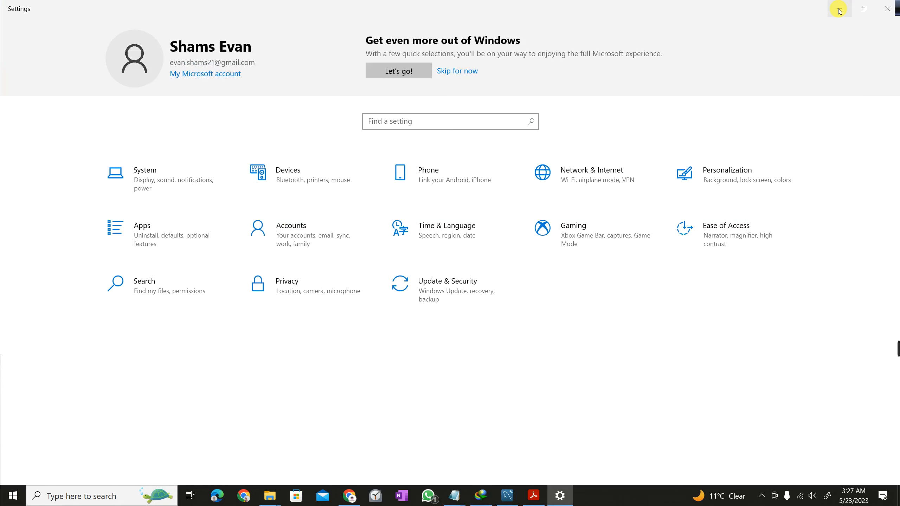
click(887, 9)
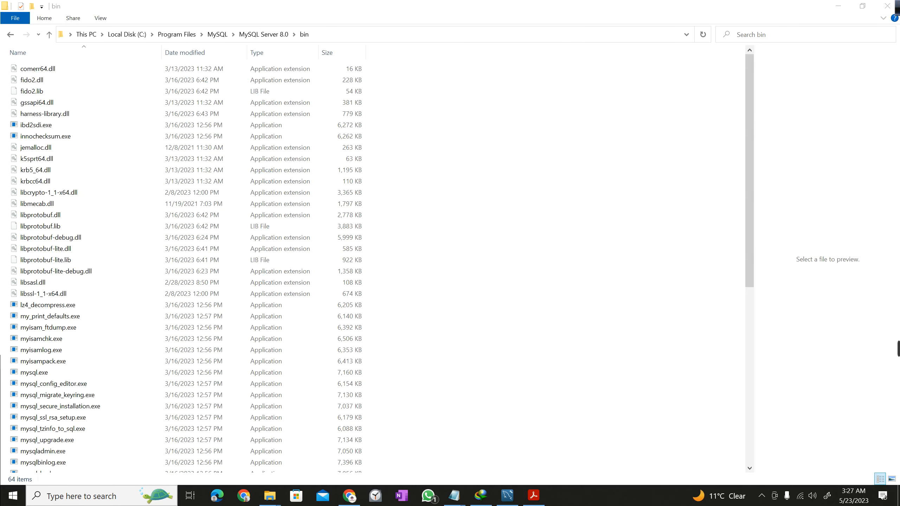
right_click(897, 13)
click(834, 35)
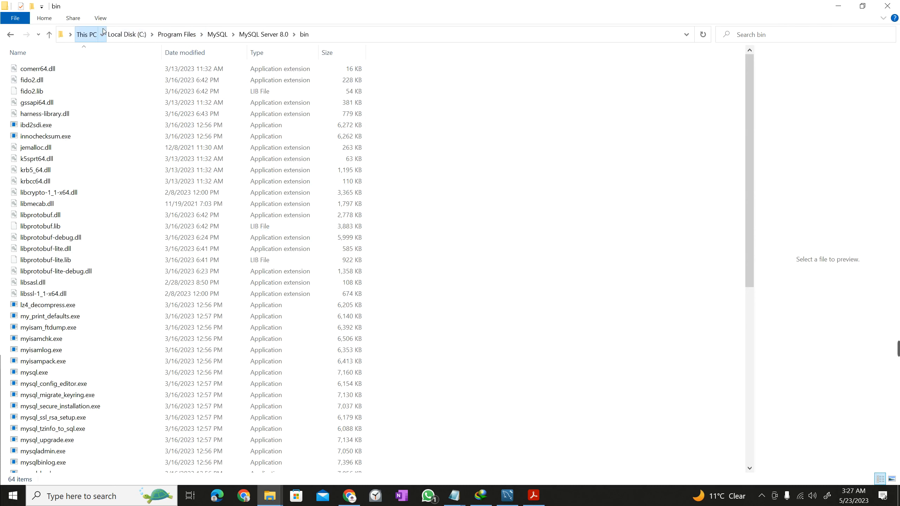
Extract test_db-master.zip in C:\EAL Database into a test_db-master folder.
click(122, 36)
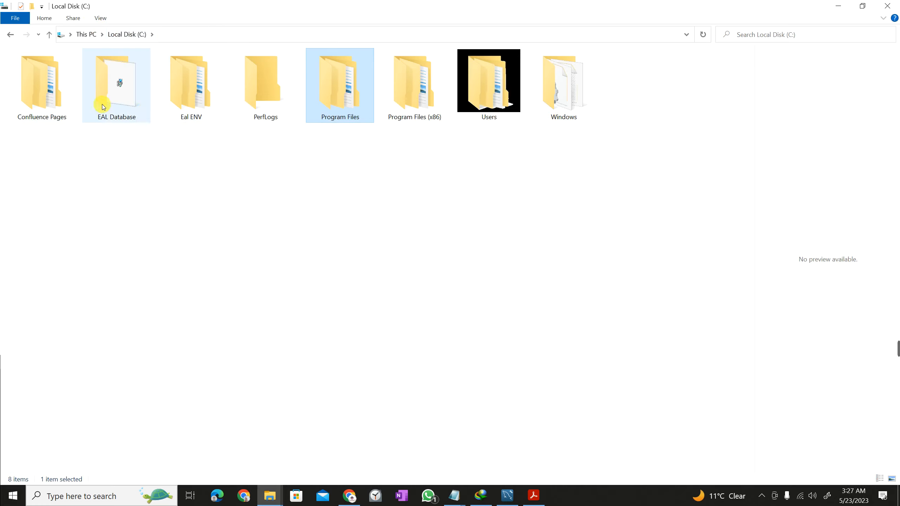
double_click(103, 106)
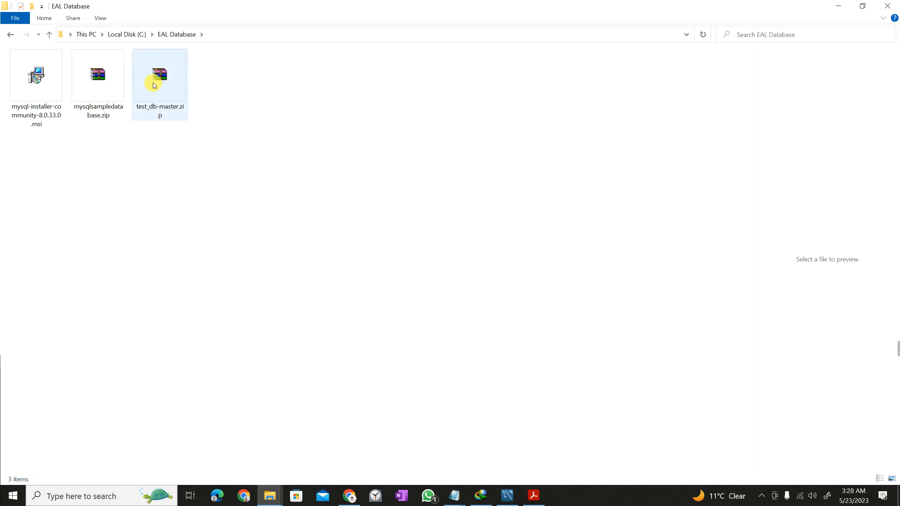
click(158, 82)
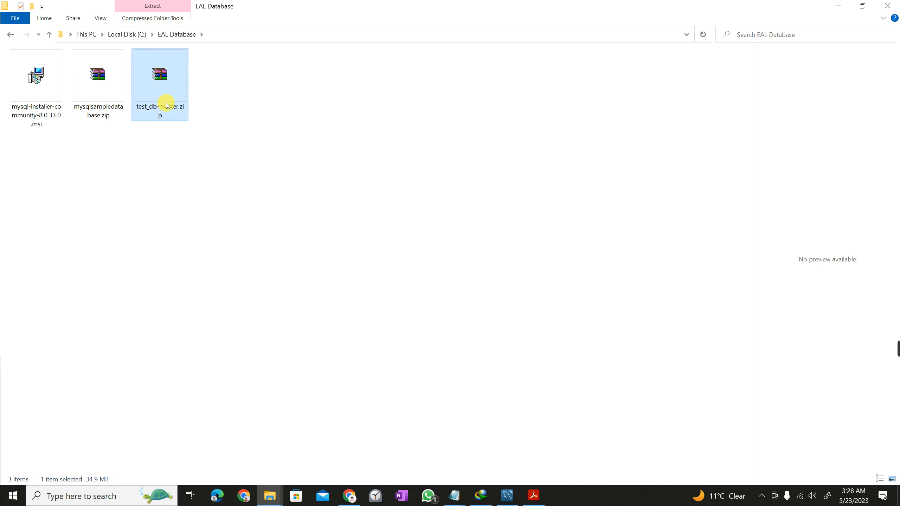
right_click(161, 87)
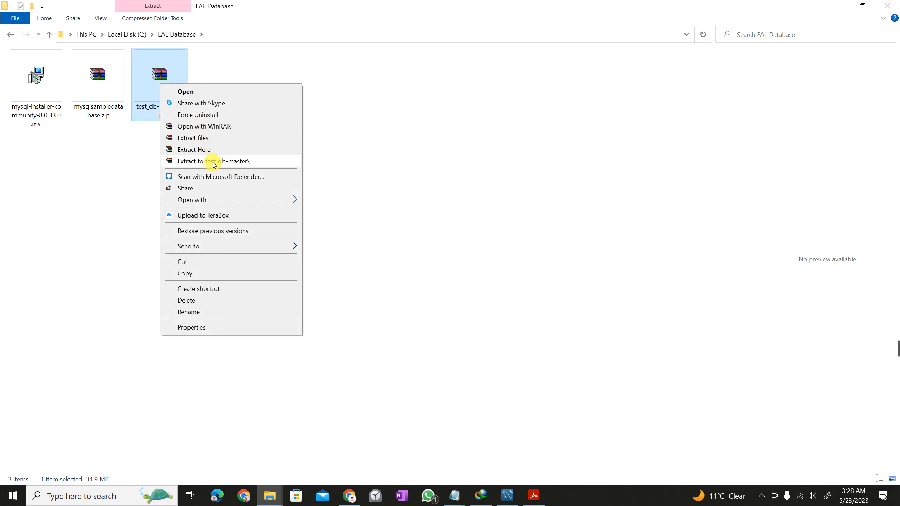
click(213, 163)
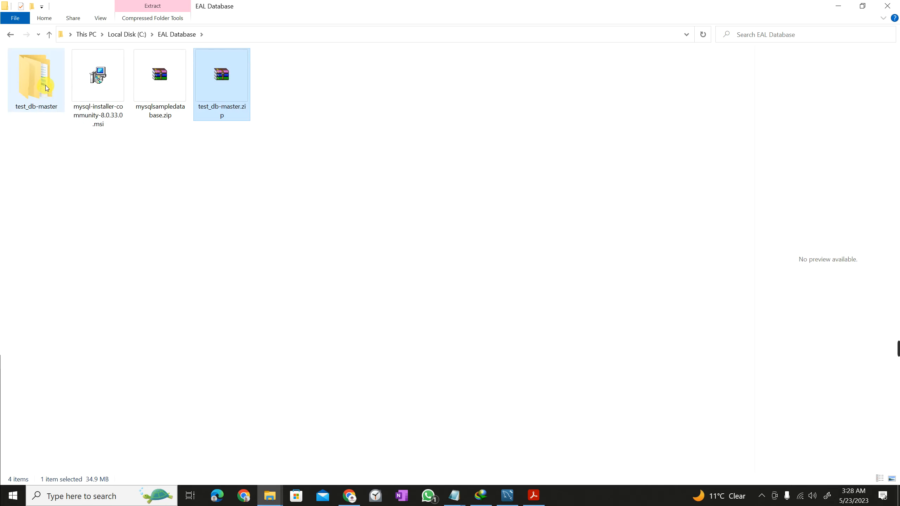
click(46, 87)
click(191, 80)
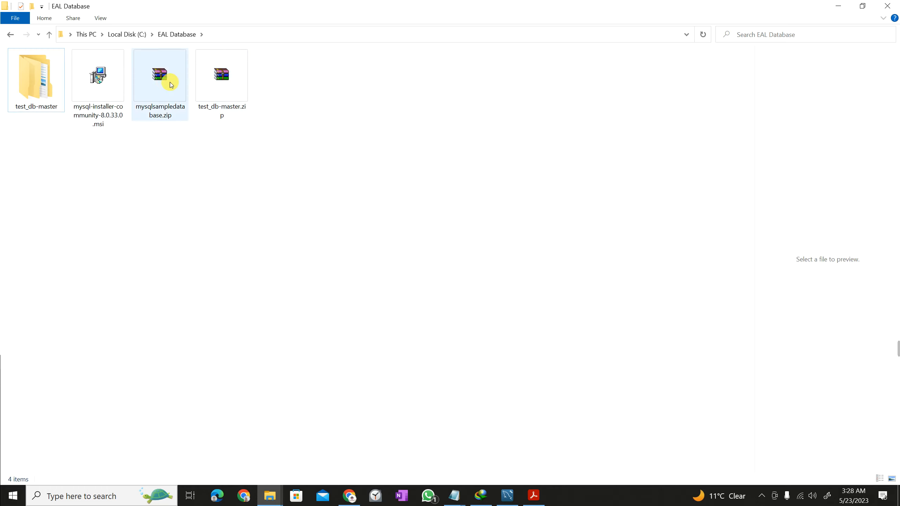
Open C:\EAL Database\test_db-master\test_db-master, preview employees.sql and show the folder's full path.
double_click(39, 91)
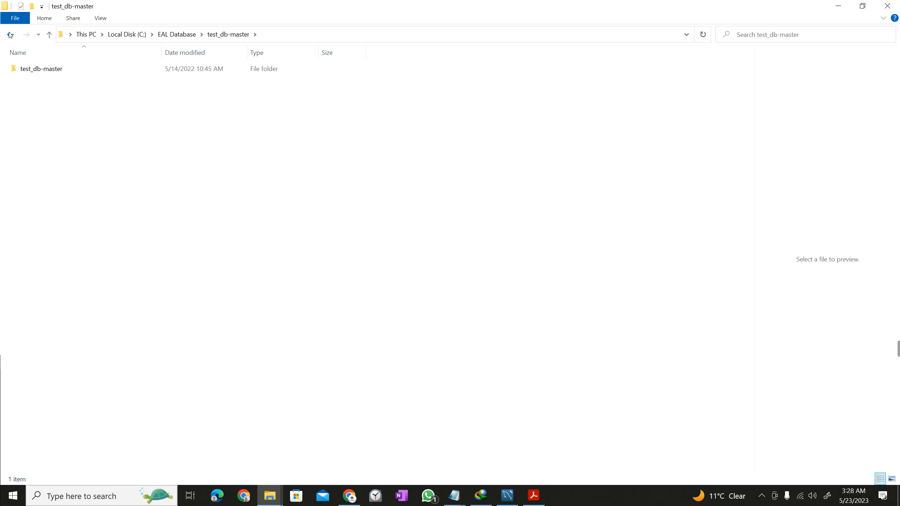
click(10, 35)
double_click(29, 83)
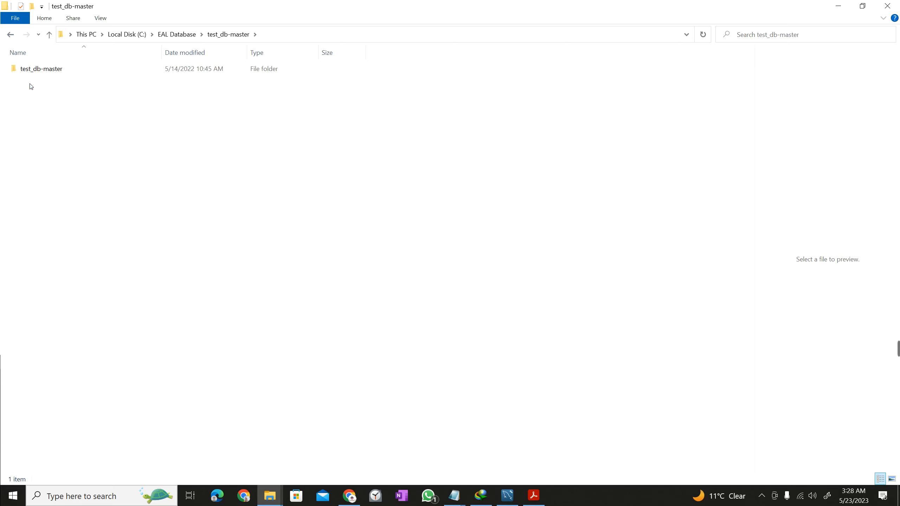
double_click(49, 71)
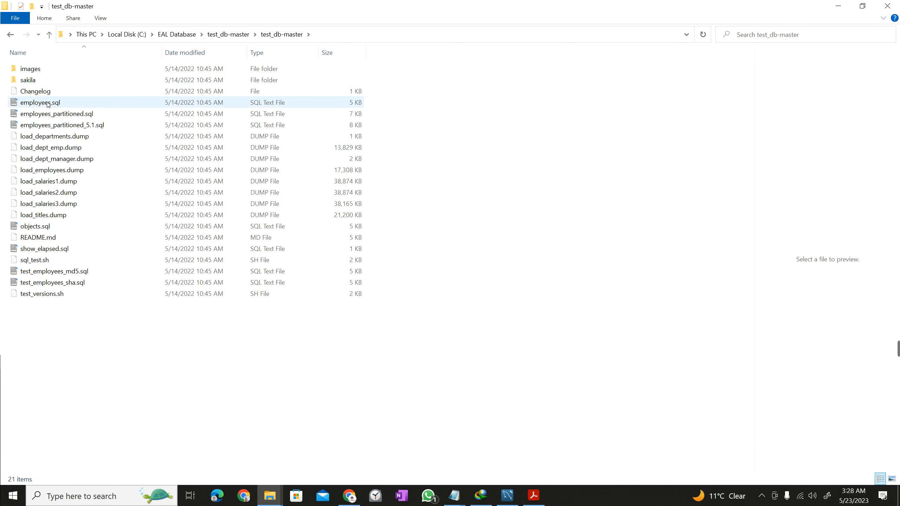
click(48, 103)
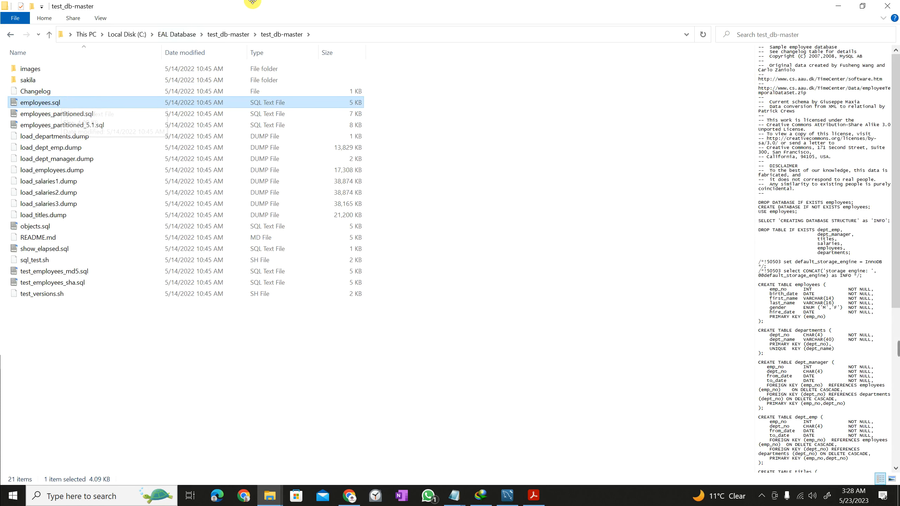
click(211, 35)
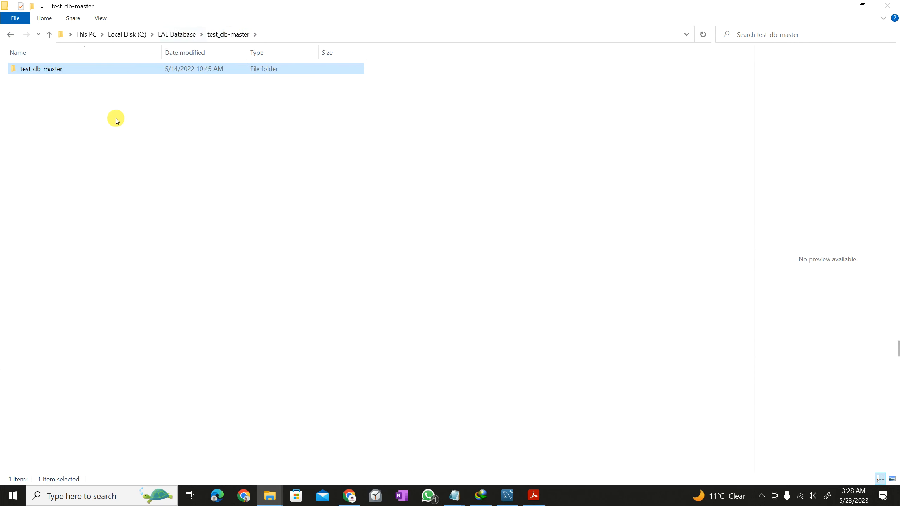
click(228, 207)
mouse_move(890, 348)
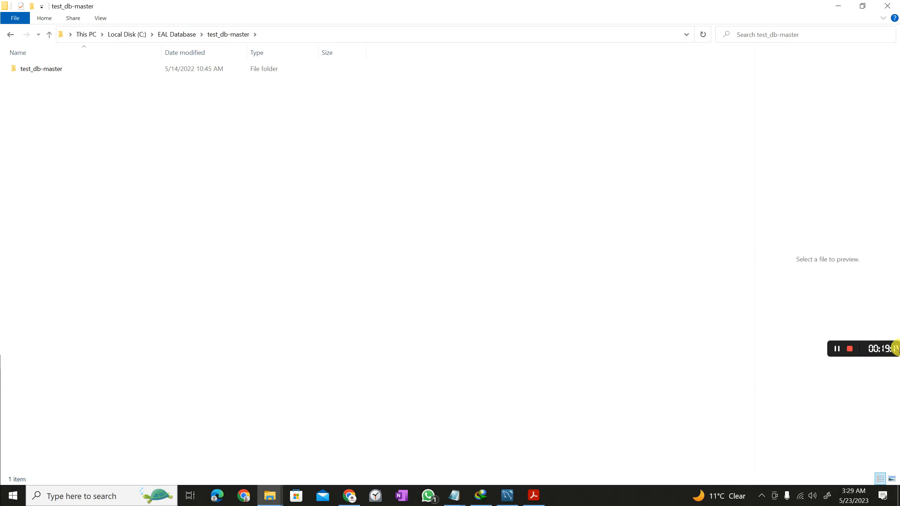
double_click(71, 68)
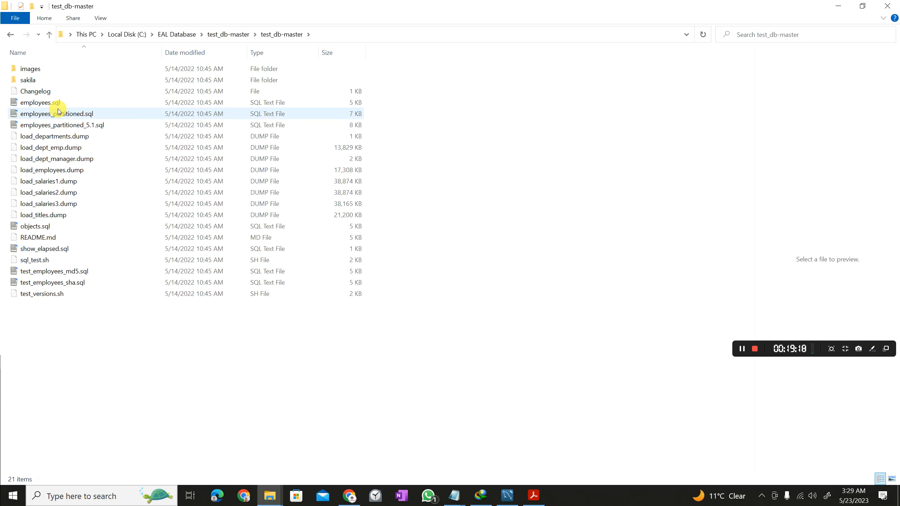
click(56, 102)
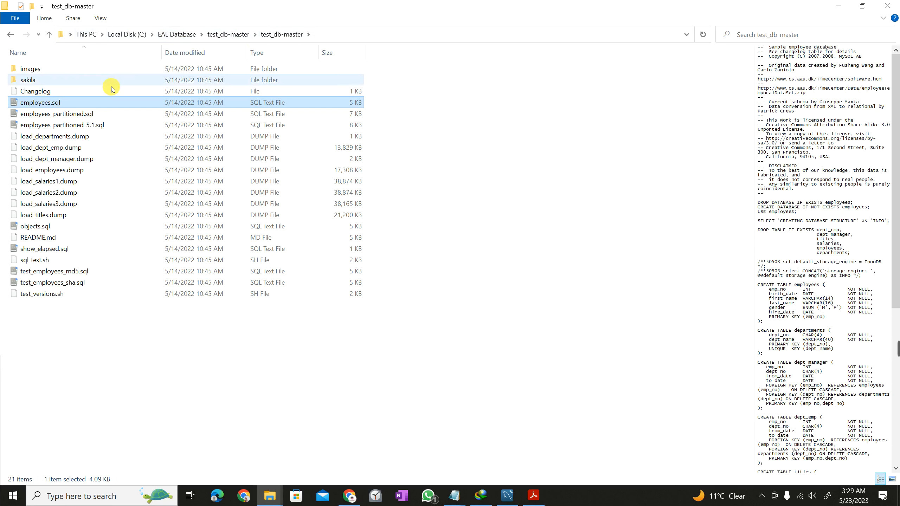
click(61, 35)
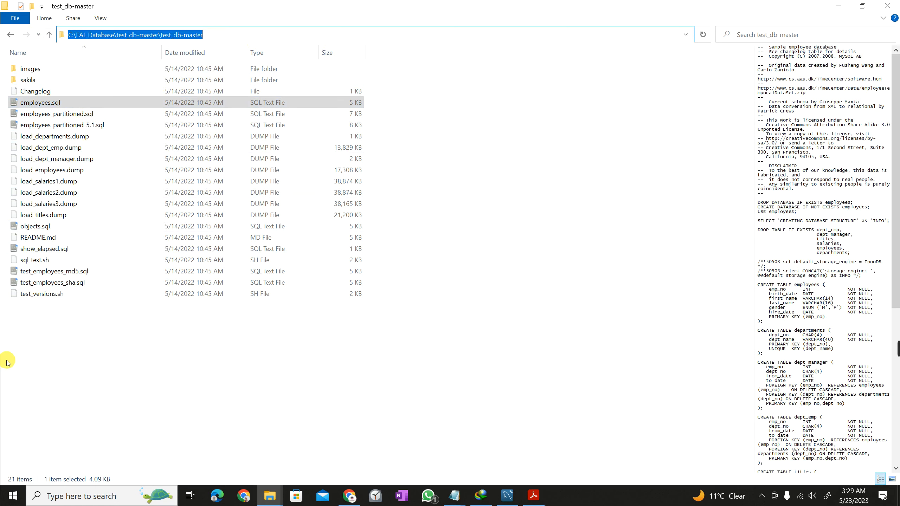
Search for cmd and run Command Prompt as administrator.
click(92, 495)
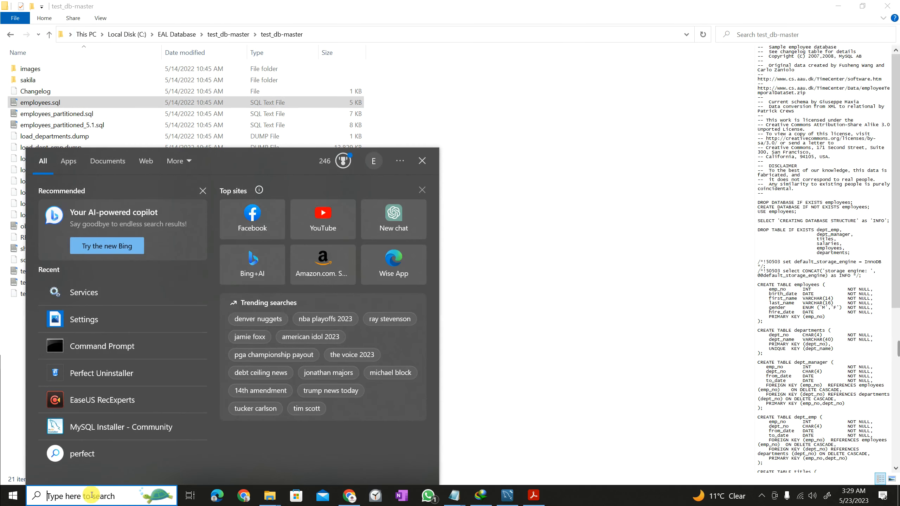
text(cmd)
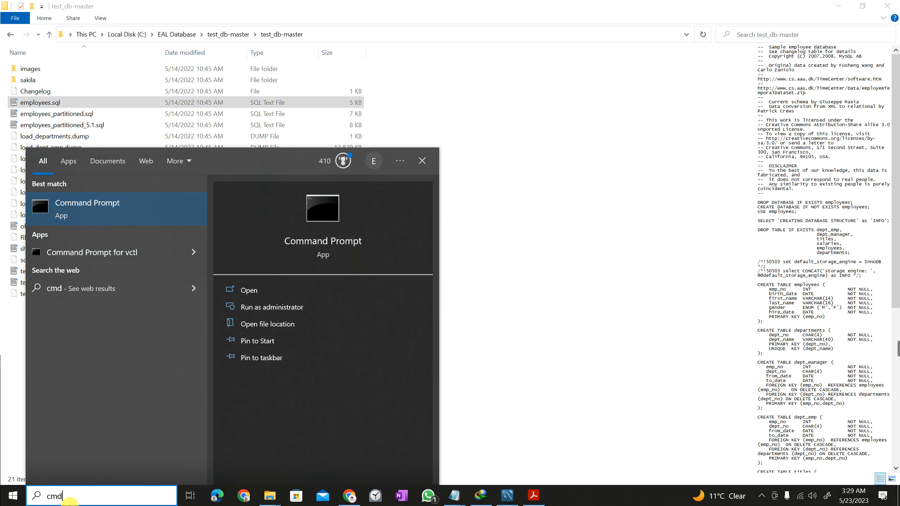
drag(66, 490, 210, 371)
key(Escape)
click(84, 497)
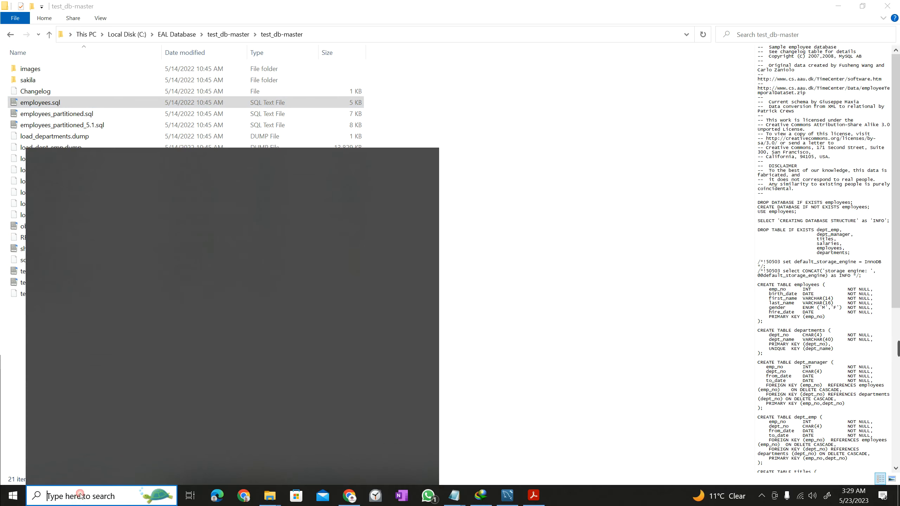
text(cmd)
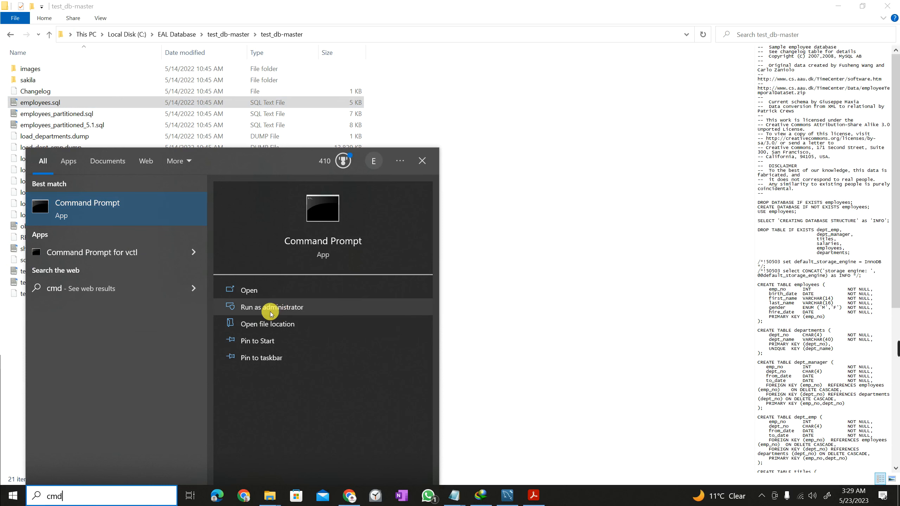
click(312, 308)
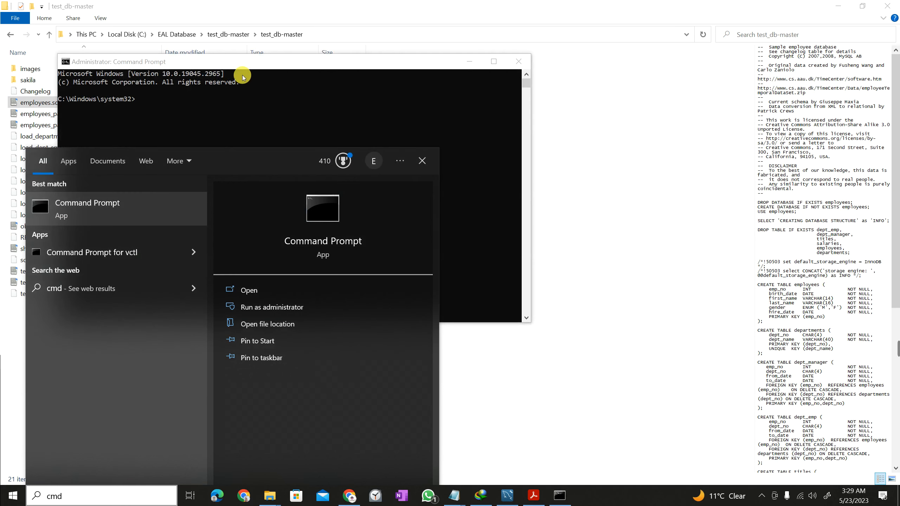
click(224, 65)
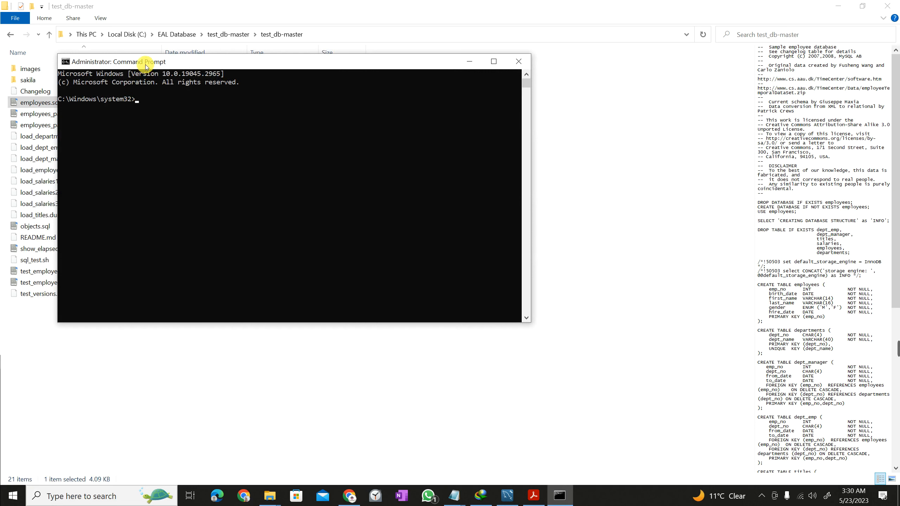
Copy the folder path and cd into C:\EAL Database\test_db-master\test_db-master.
drag(145, 65, 348, 138)
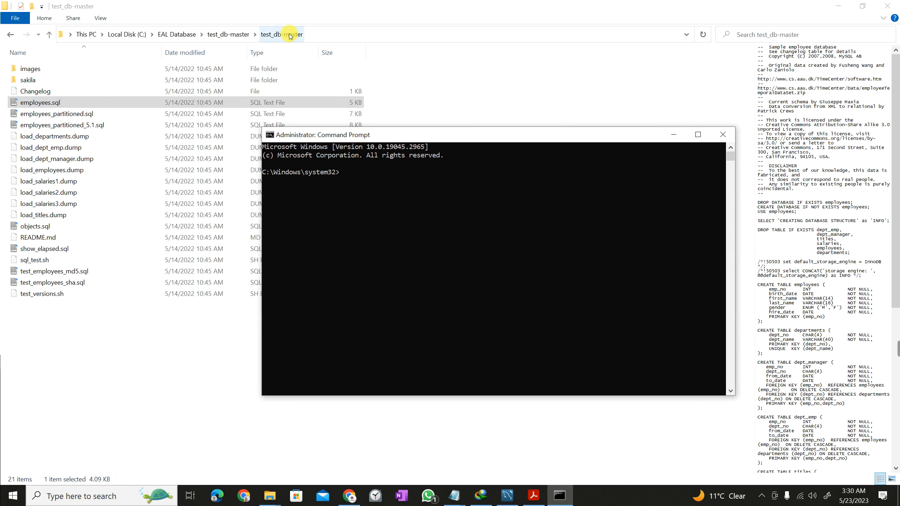
click(25, 103)
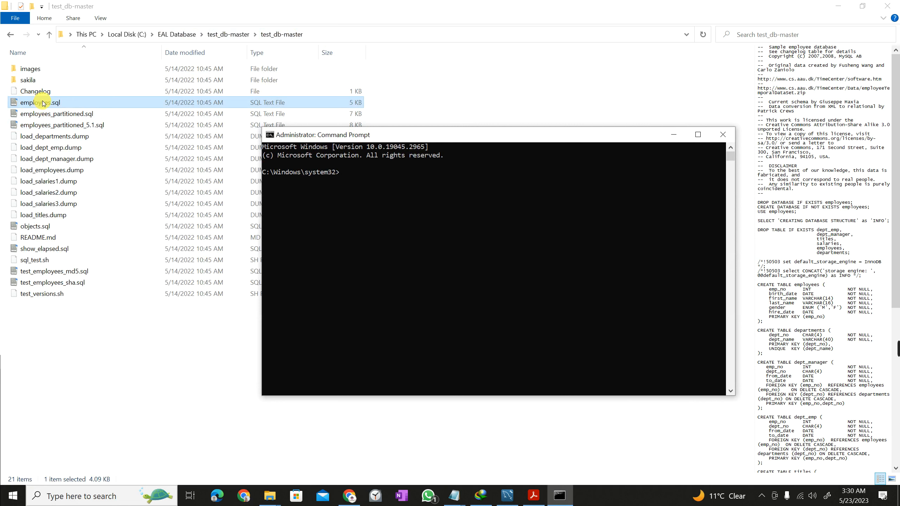
click(349, 188)
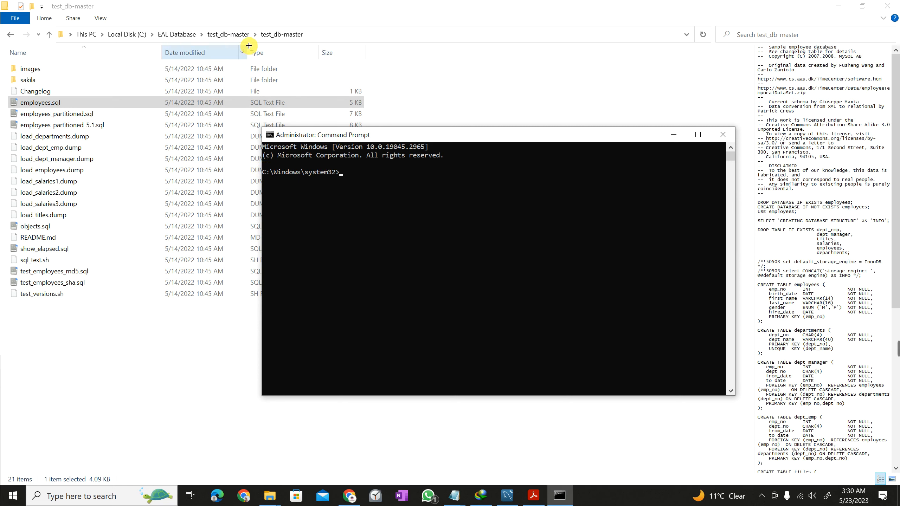
click(60, 36)
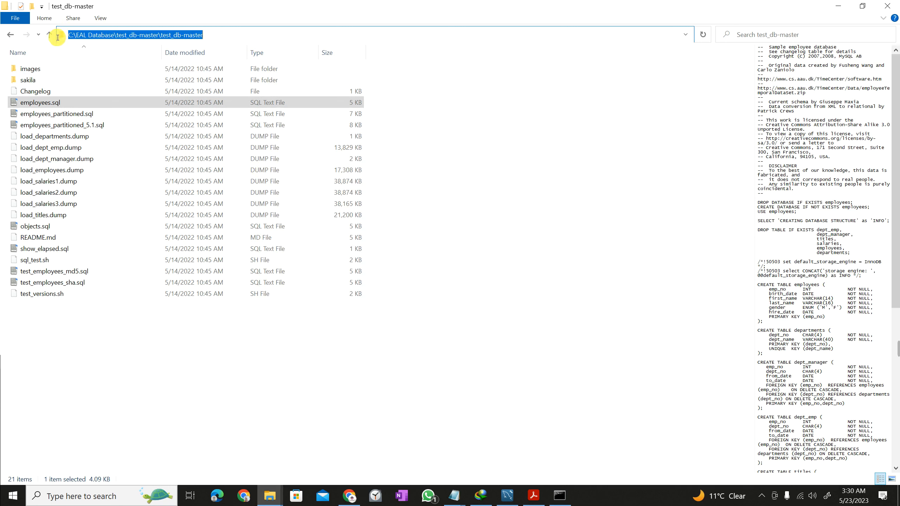
click(559, 496)
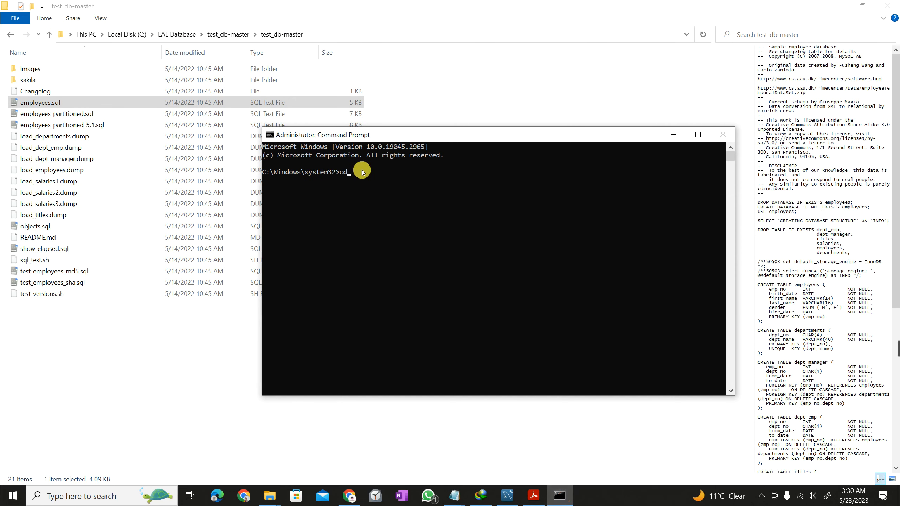
text(cd)
text(C:\EAL Database\test_db-master\test_db-master)
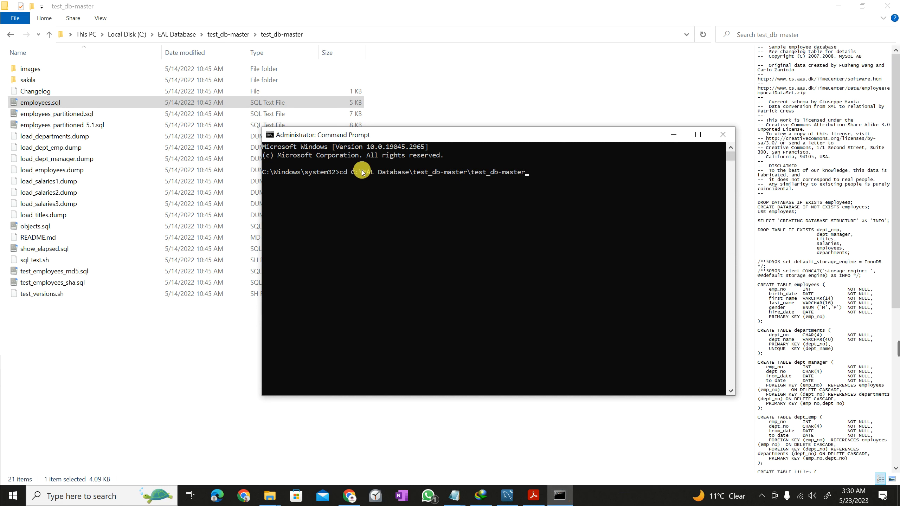
key(Return)
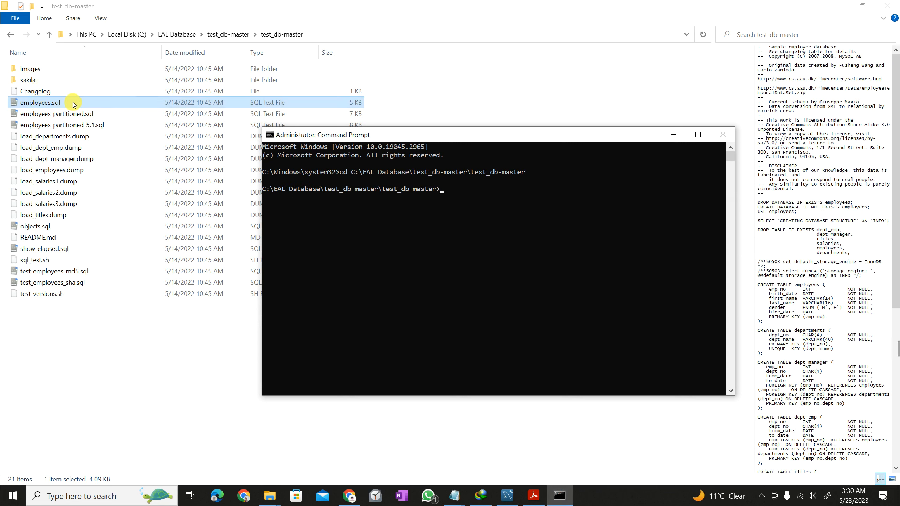
From the test_db-master folder, run mysql -u root -p -t < employees.sql to import the employees script.
click(897, 349)
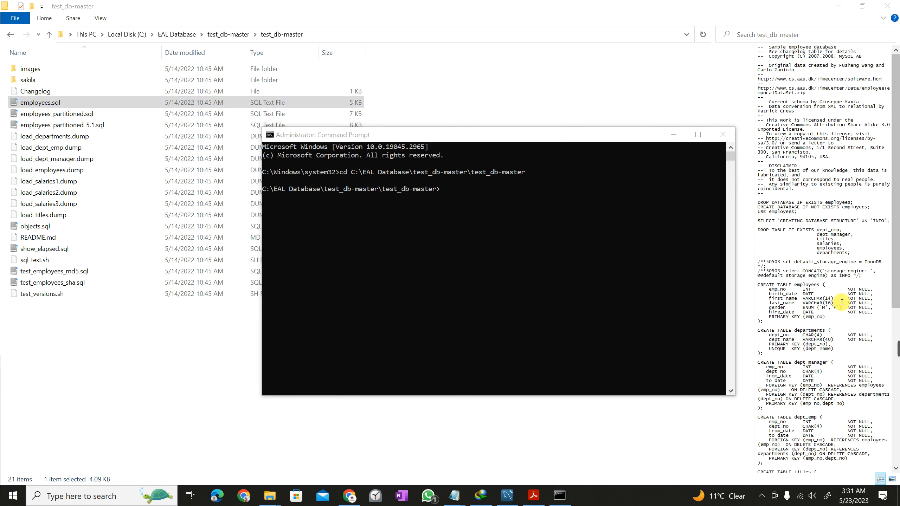
mouse_move(897, 348)
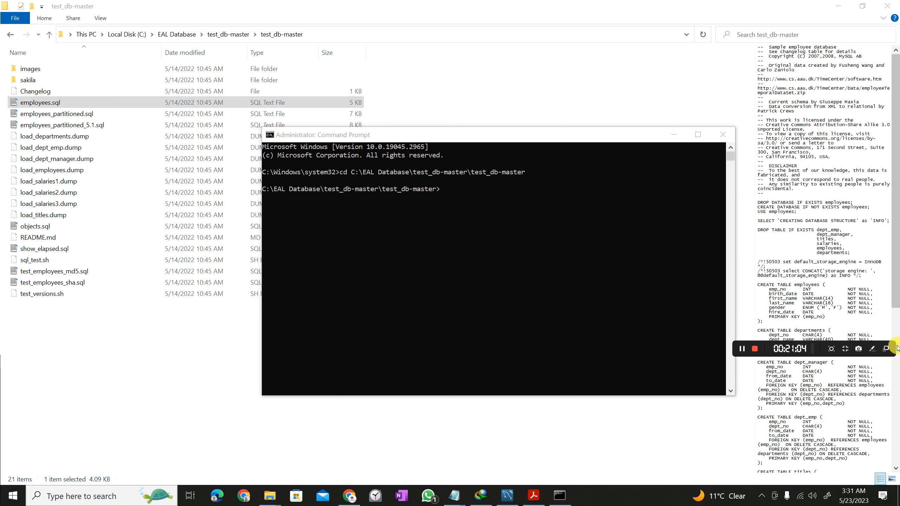
click(57, 104)
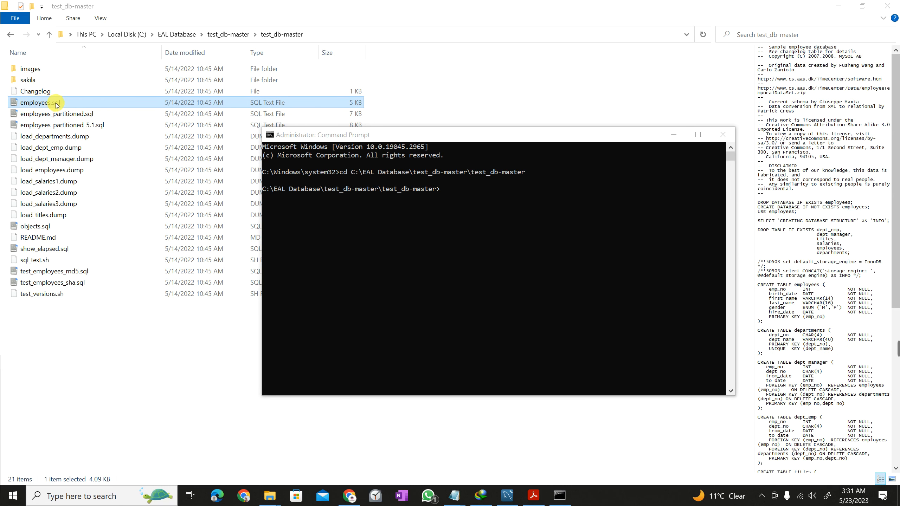
click(497, 193)
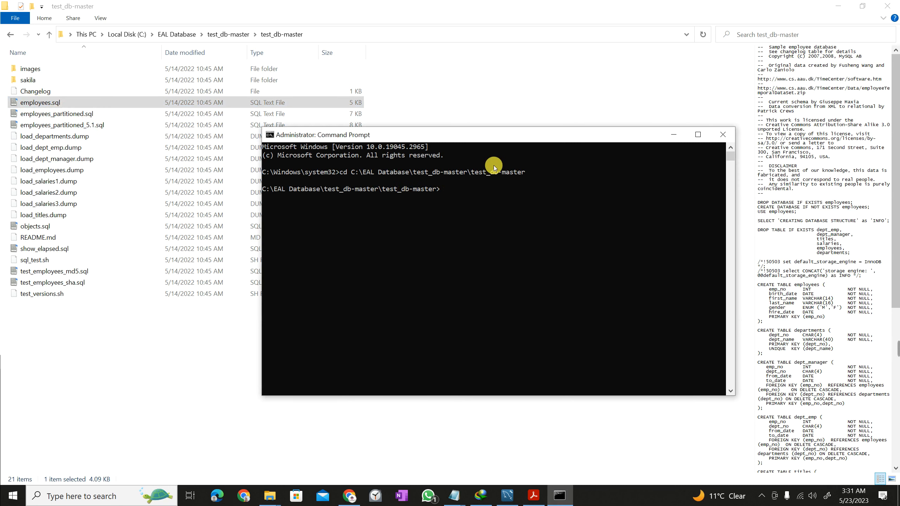
text(mysql -u root -p -t <)
click(34, 101)
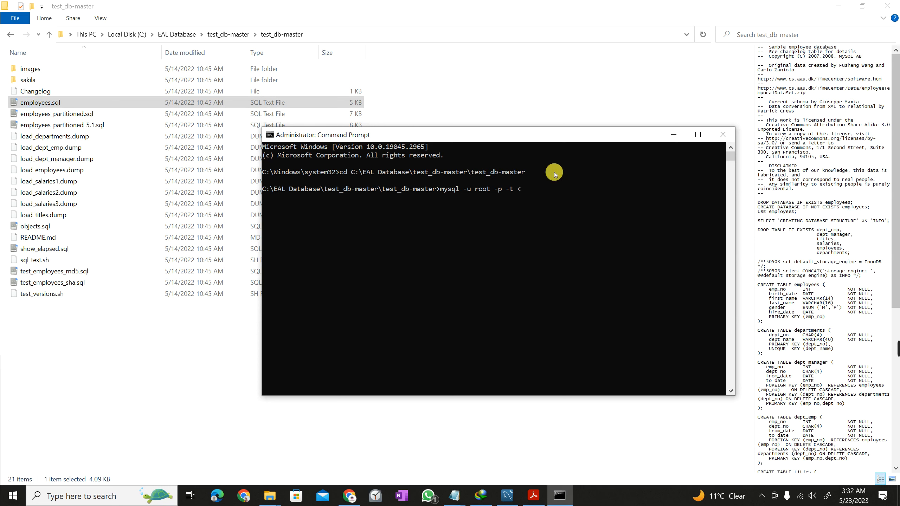
click(537, 197)
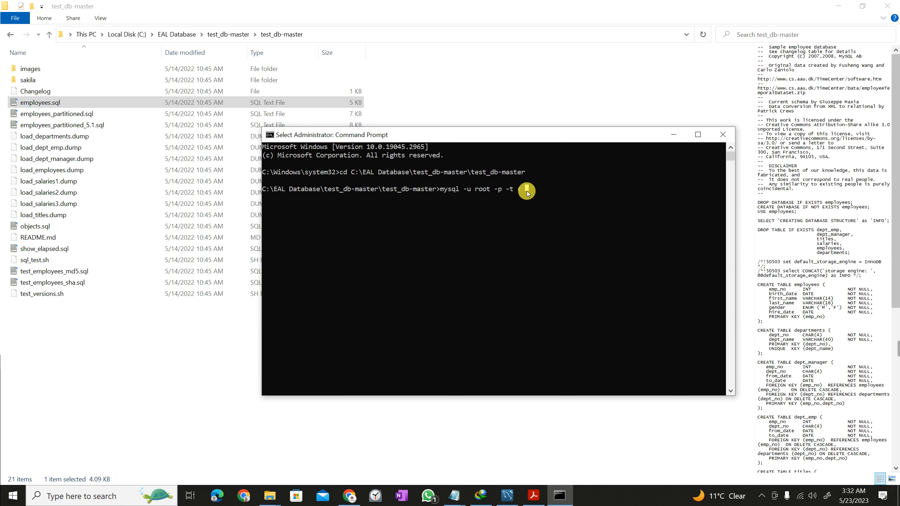
text(emplo)
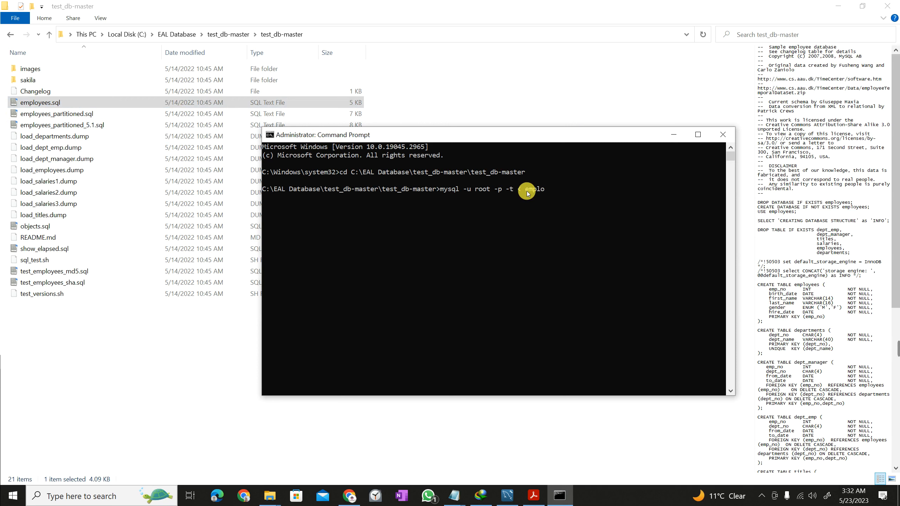
text(yees.sql)
key(Return)
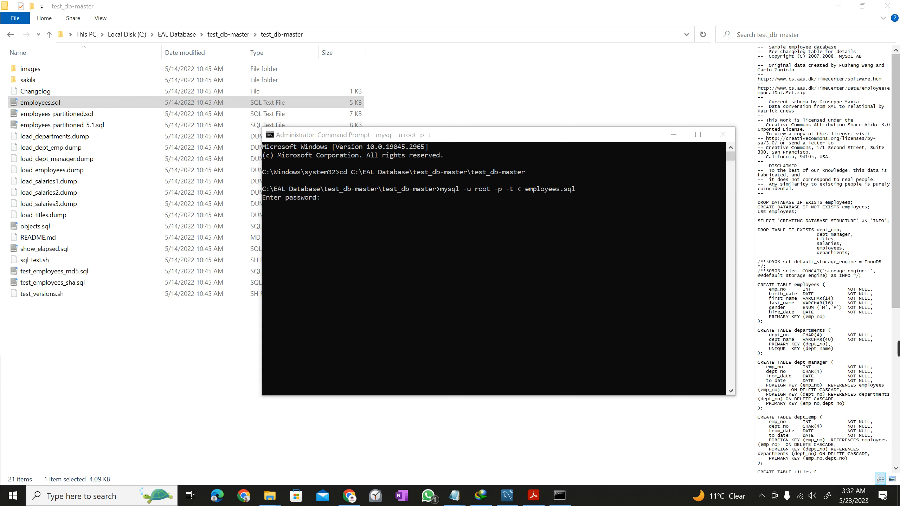
Enter the root password for the employees import, then recall the import command after ERROR 1045.
click(374, 207)
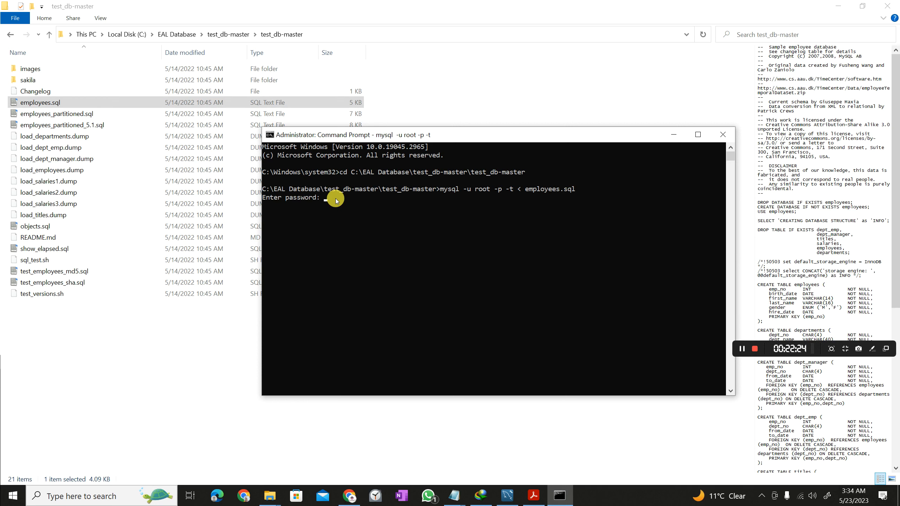
text(****)
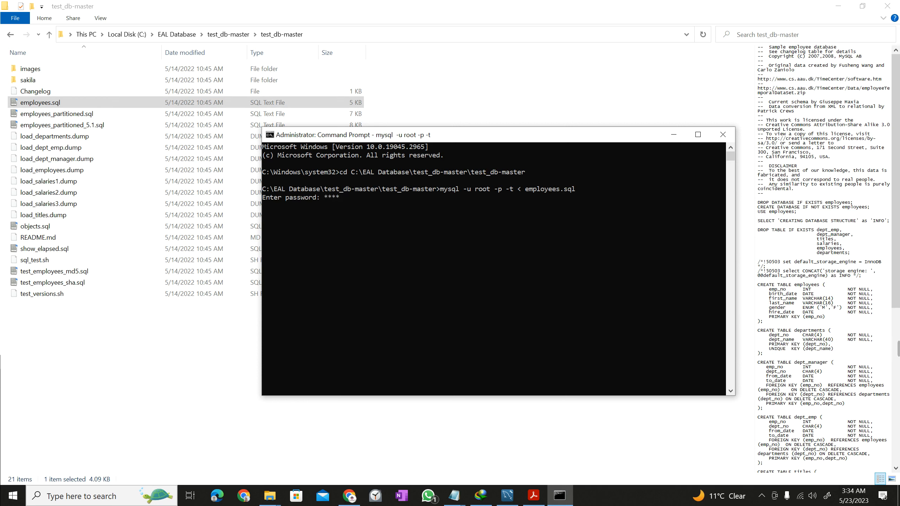
mouse_move(897, 348)
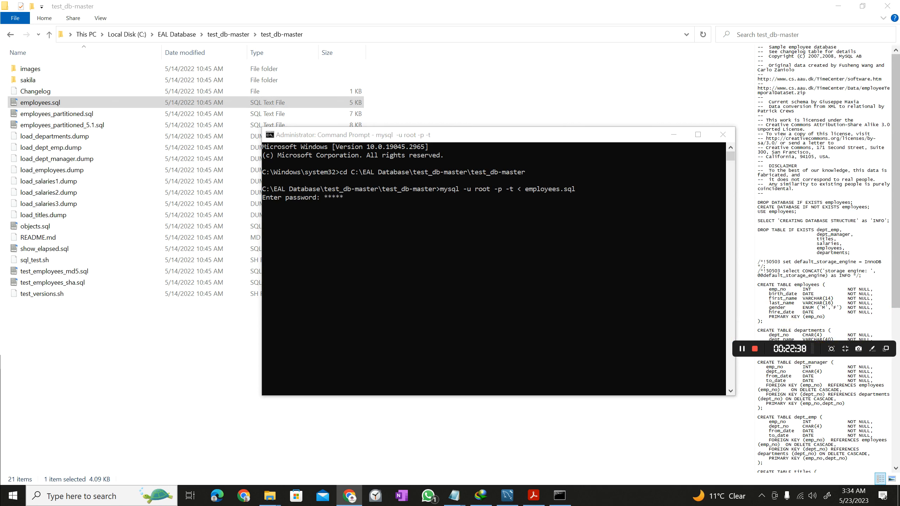
click(370, 197)
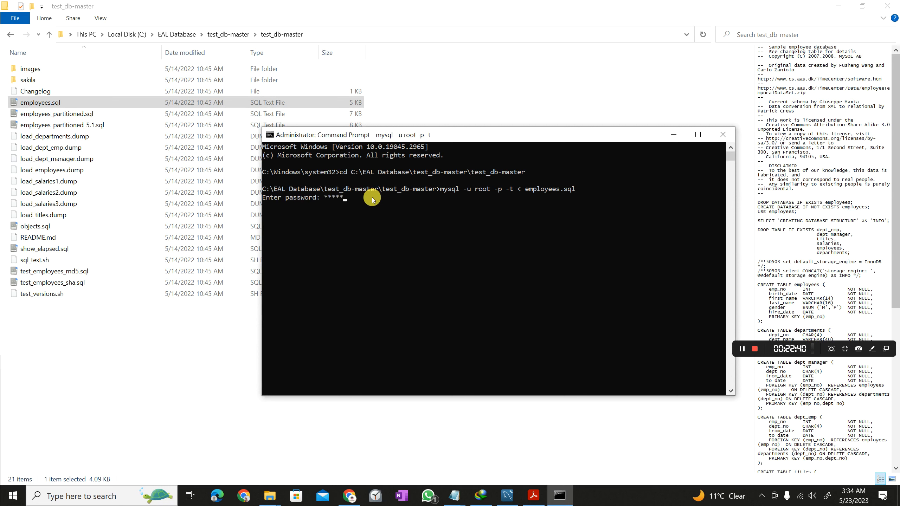
key(Return)
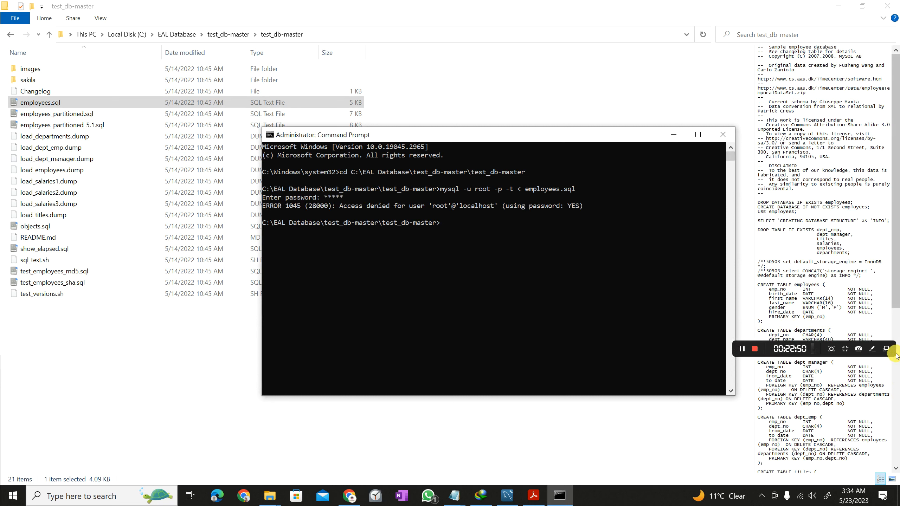
key(Up)
Rerun the recalled employees.sql import and enter the correct root password.
click(780, 351)
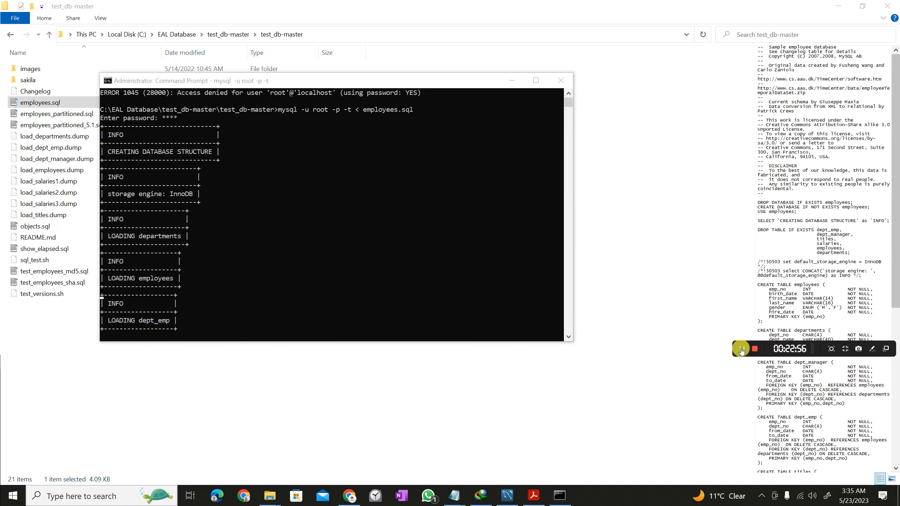
scroll(244, 191, up, 2)
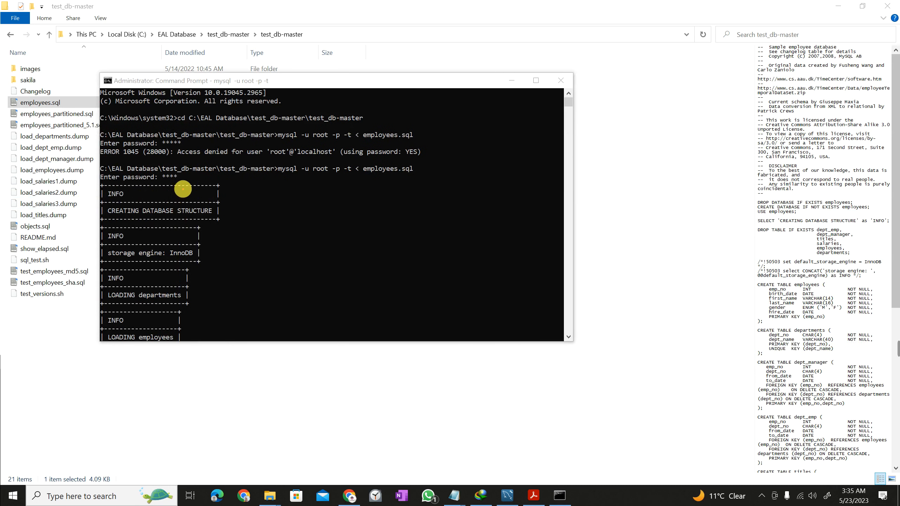
mouse_move(183, 182)
mouse_down()
mouse_move(142, 166)
mouse_move(153, 169)
mouse_up()
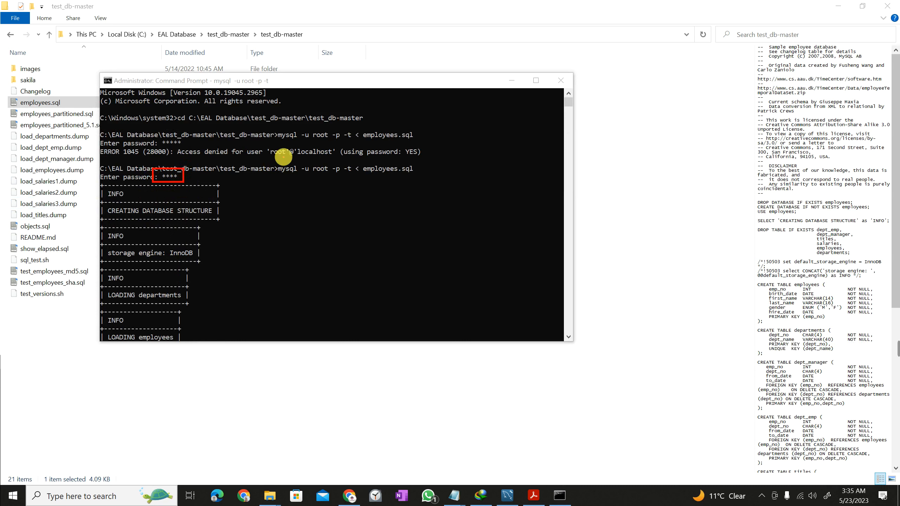
mouse_move(190, 147)
mouse_down()
mouse_move(153, 140)
mouse_move(272, 100)
mouse_up()
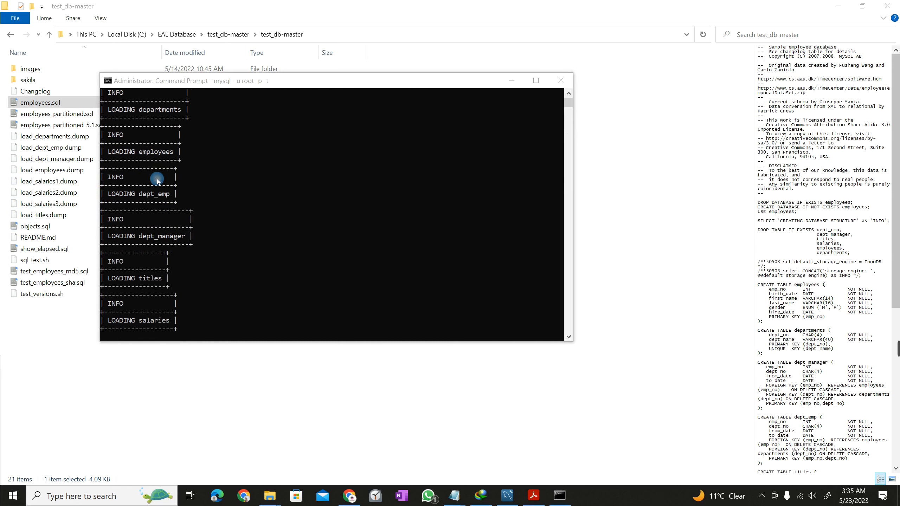
scroll(181, 172, up, 7)
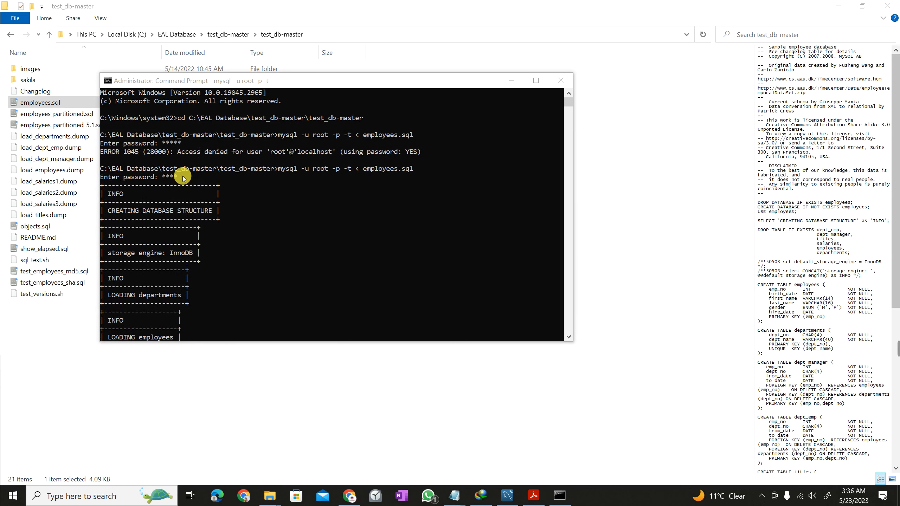
drag(186, 184, 152, 167)
drag(182, 173, 321, 208)
text(ro)
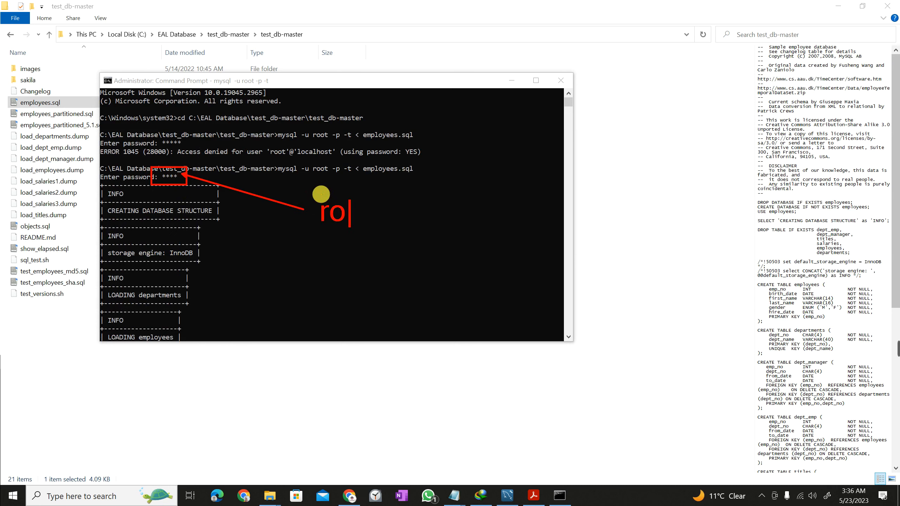
text(ot)
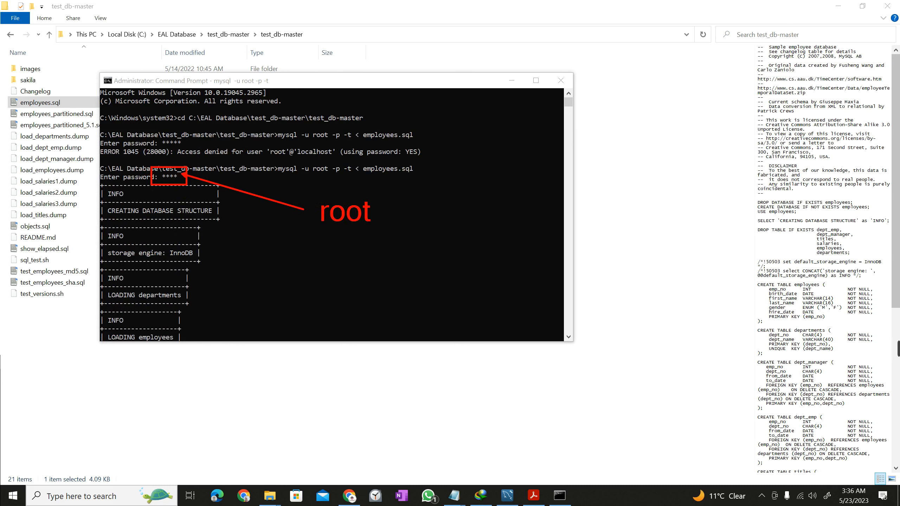
key(Escape)
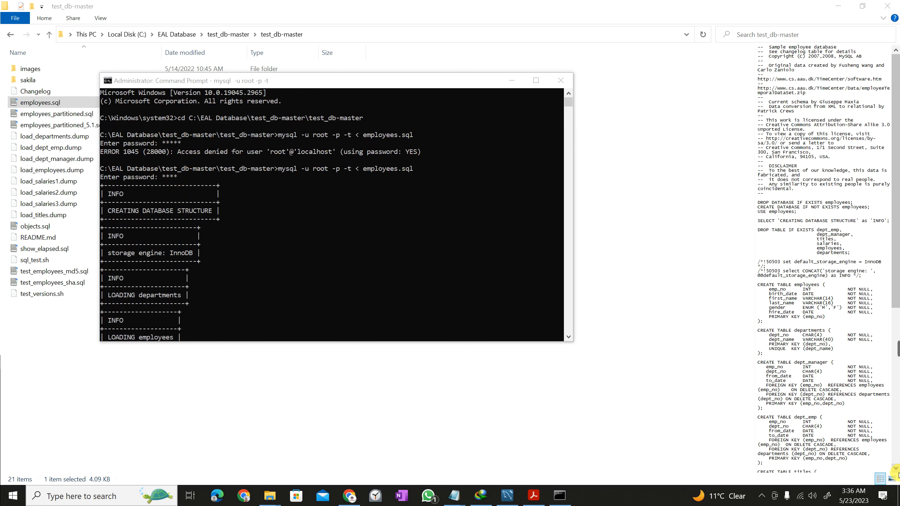
Let the employees load finish in 00:01:06 and close Command Prompt.
mouse_move(896, 349)
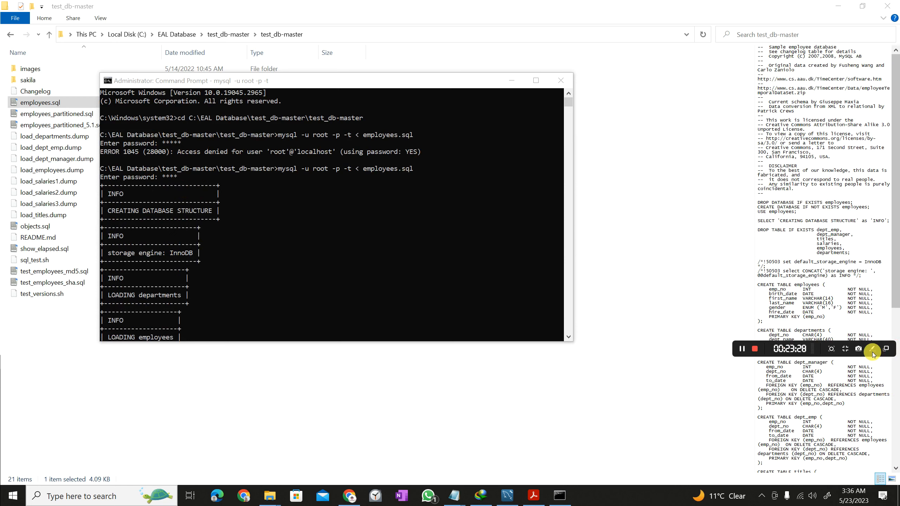
click(739, 349)
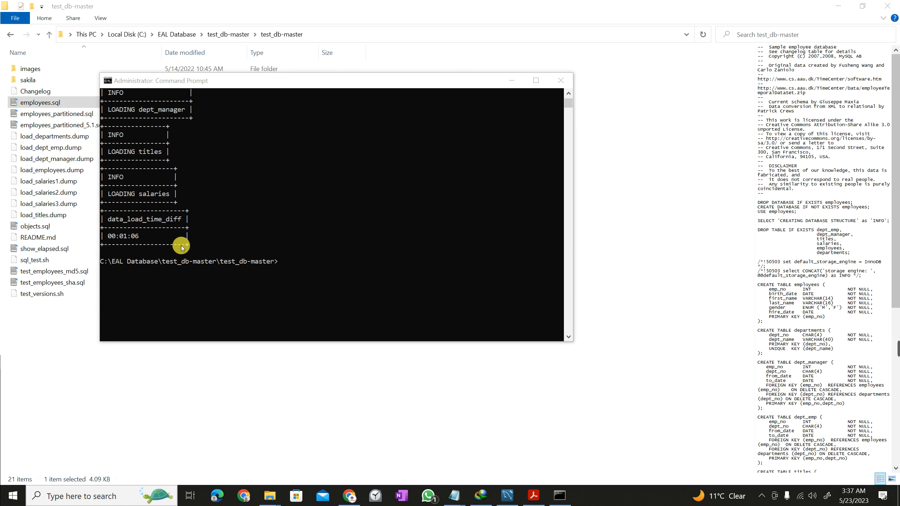
click(558, 82)
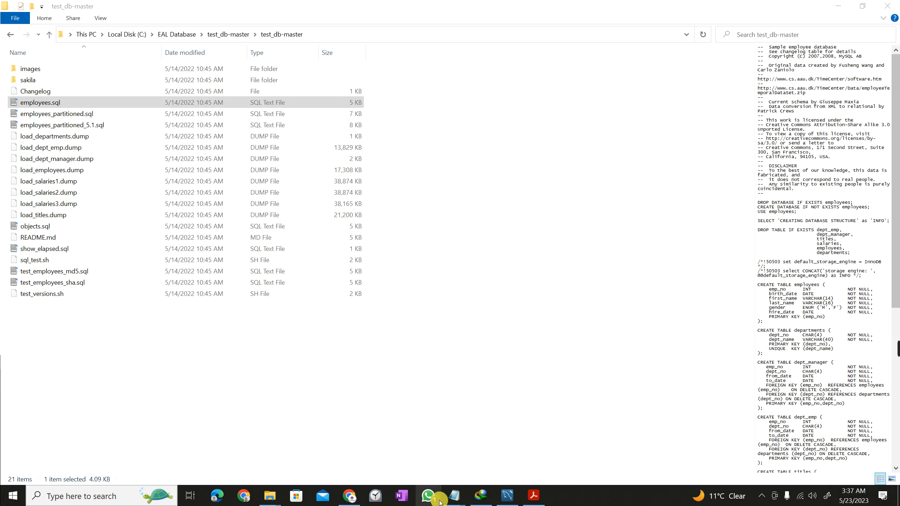
In MySQL Workbench, refresh SCHEMAS so employees is listed with sakila, sys and world.
click(509, 498)
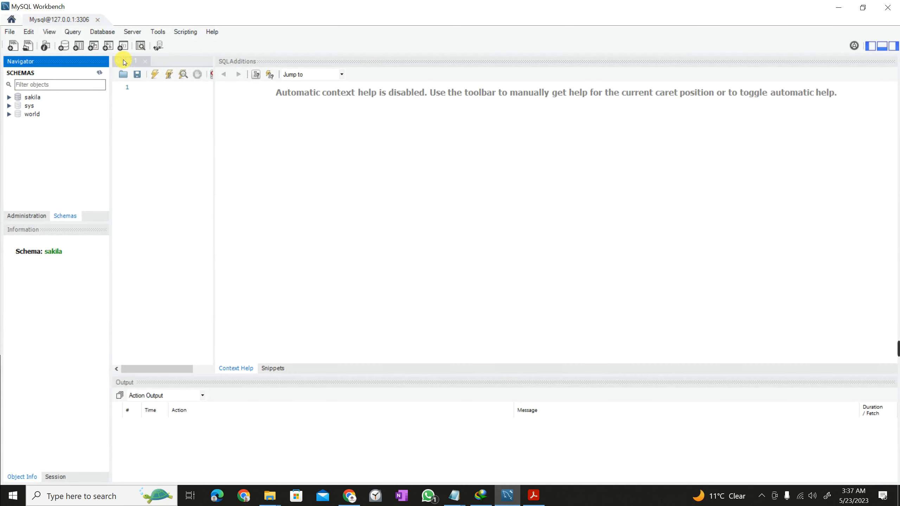
click(99, 74)
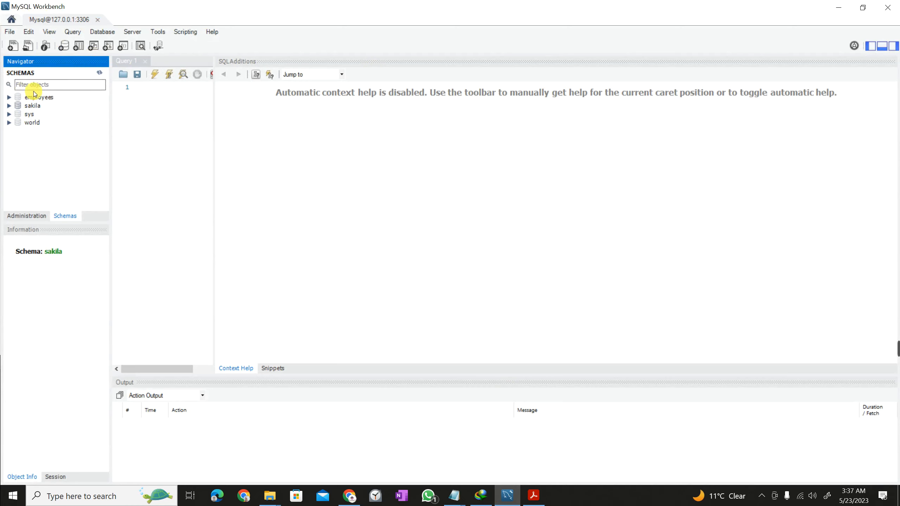
key(ctrl+2)
mouse_move(56, 105)
mouse_down()
mouse_move(4, 91)
mouse_move(128, 183)
mouse_up()
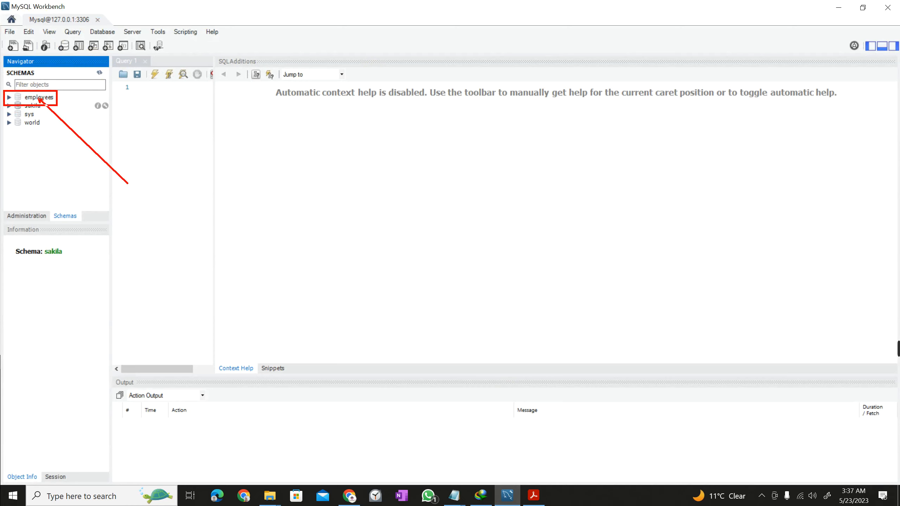
key(Escape)
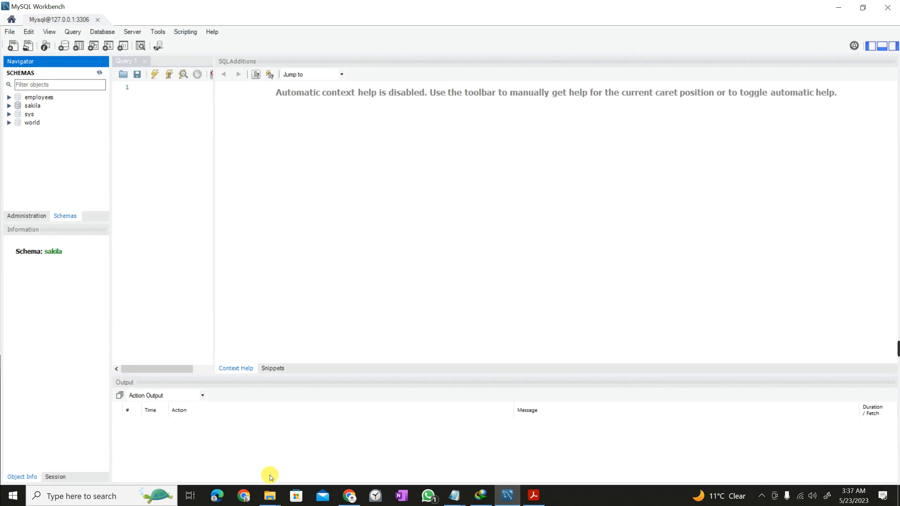
click(268, 500)
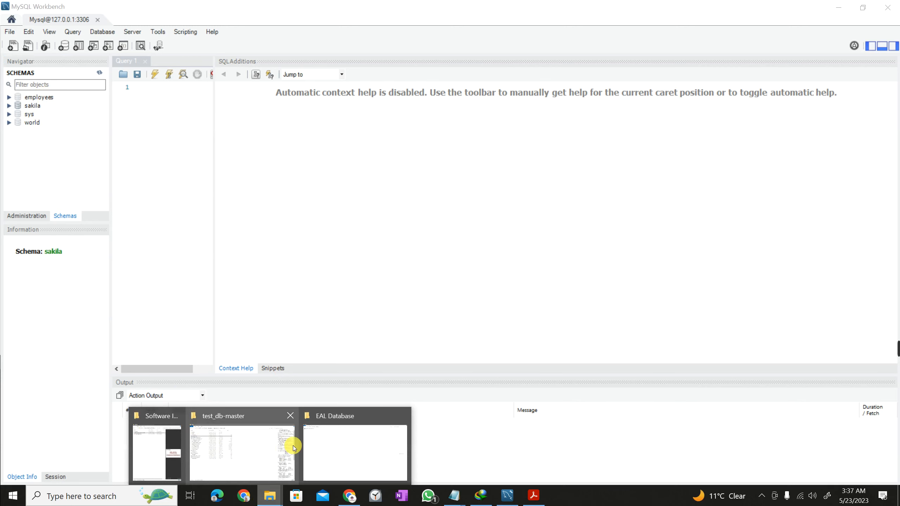
In the EAL Database folder, extract mysqlsampledatabase.zip into a mysqlsampledatabase folder.
click(222, 447)
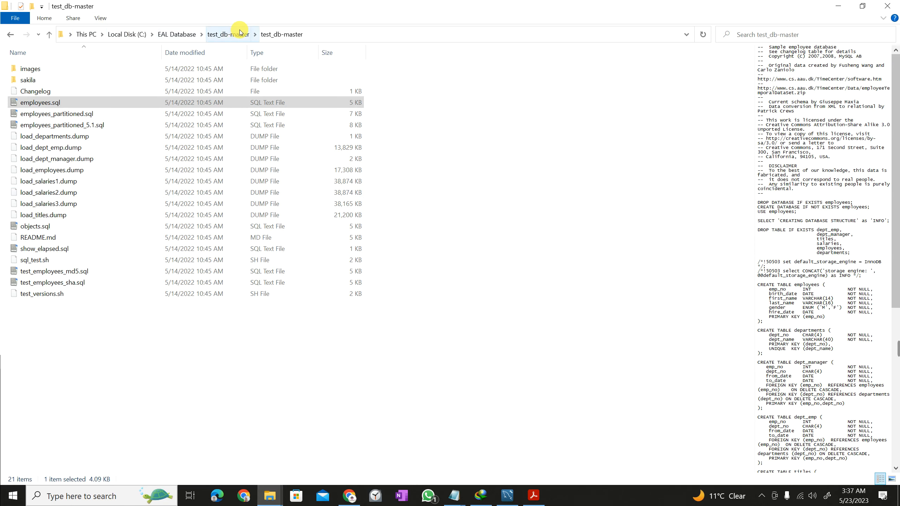
click(227, 34)
click(175, 35)
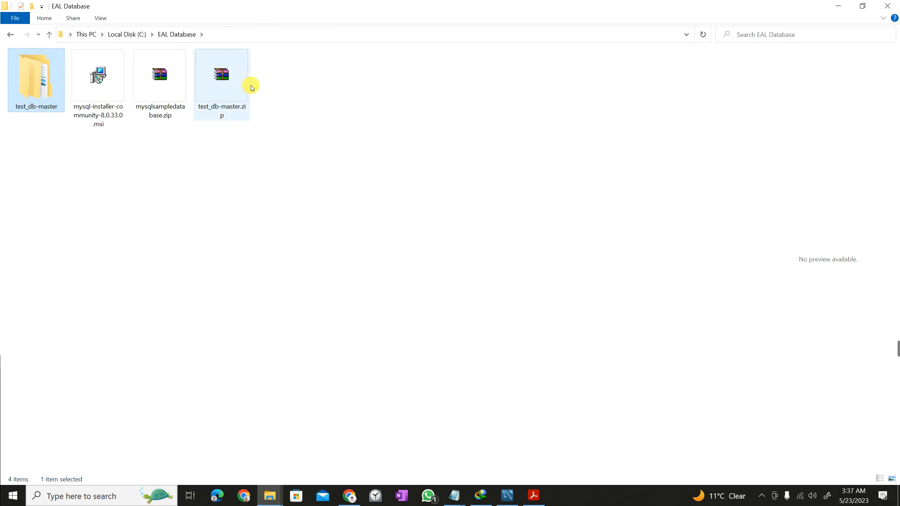
click(225, 94)
click(155, 97)
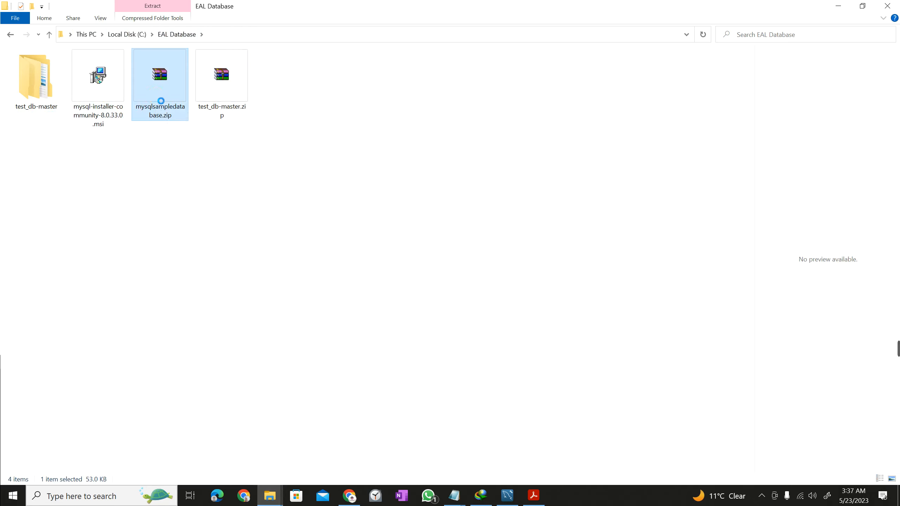
right_click(155, 95)
click(207, 174)
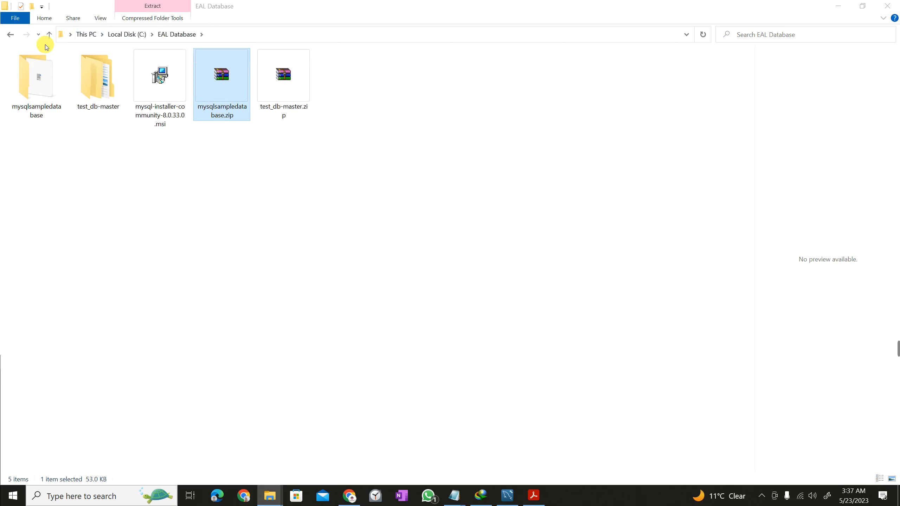
right_click(211, 83)
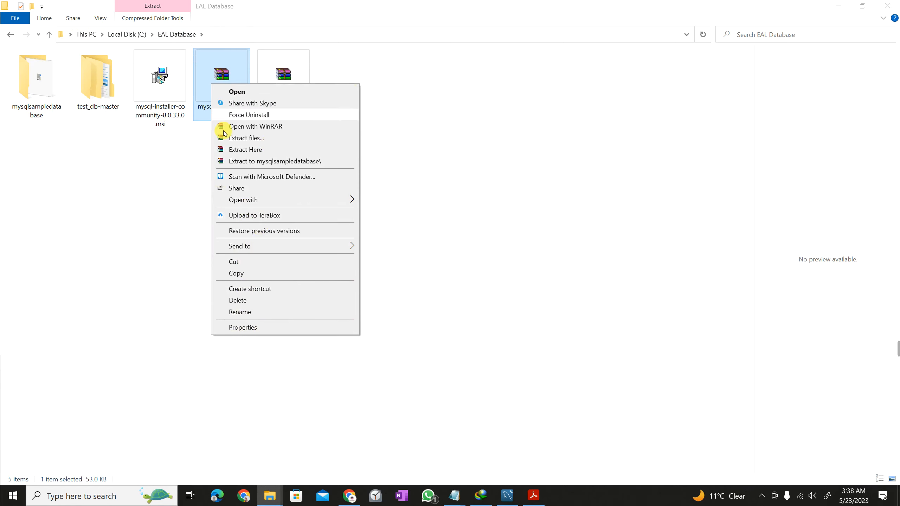
click(75, 194)
Preview mysqlsampledatabase.sql in the extracted folder, then clear the preview and return to MySQL Workbench.
double_click(32, 103)
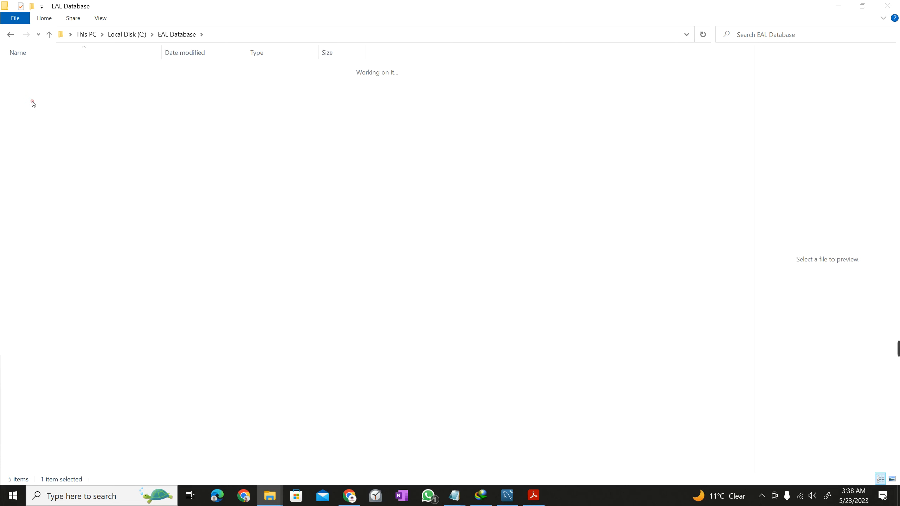
click(67, 69)
click(57, 70)
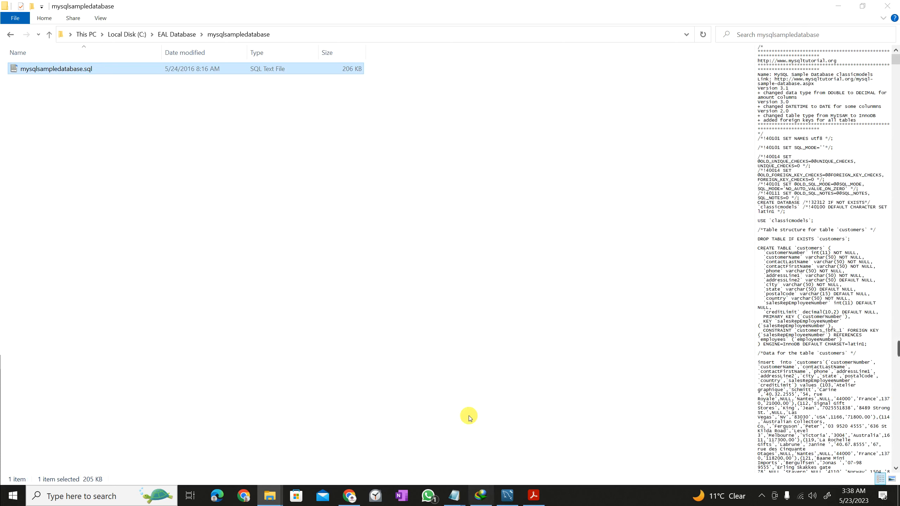
click(49, 496)
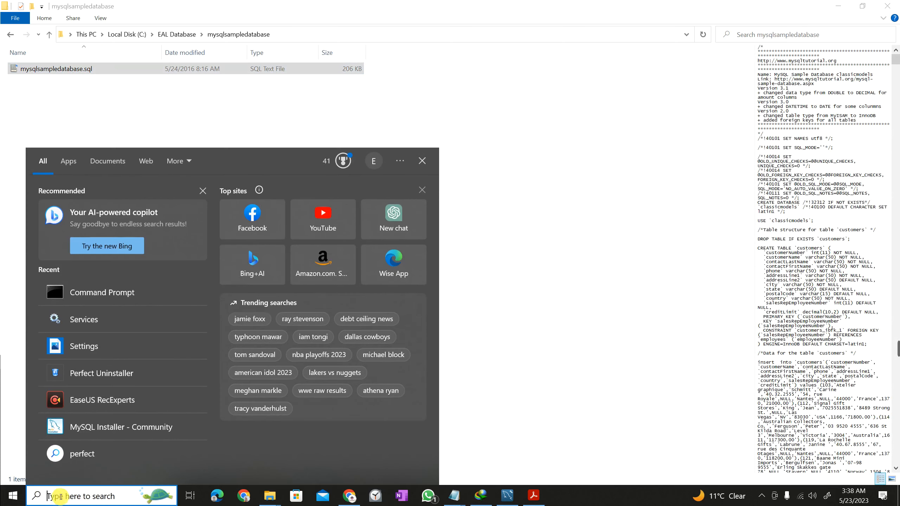
click(120, 295)
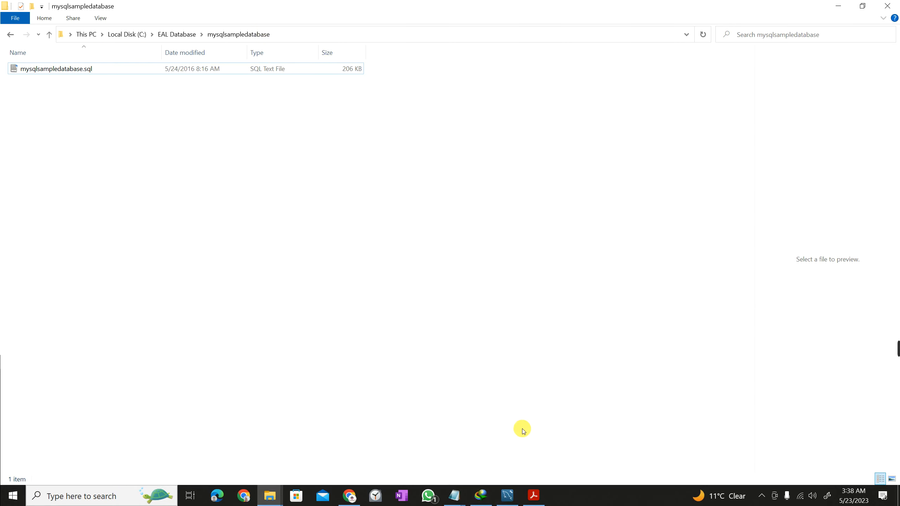
click(507, 496)
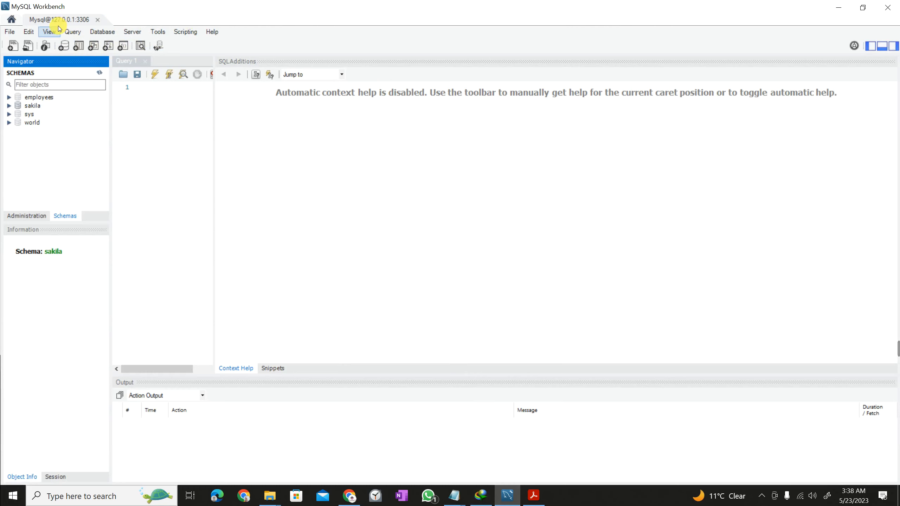
Open Server > Data Import and resize the panels so the full import form shows.
click(135, 31)
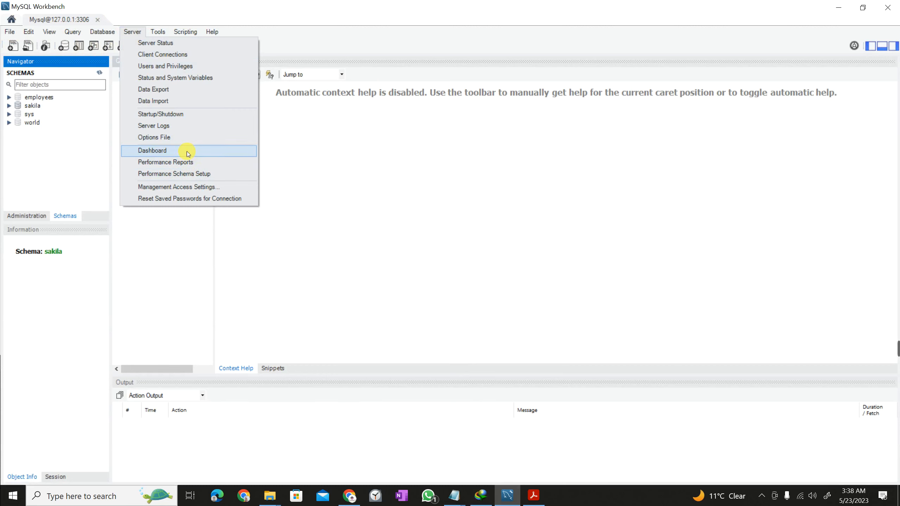
click(155, 102)
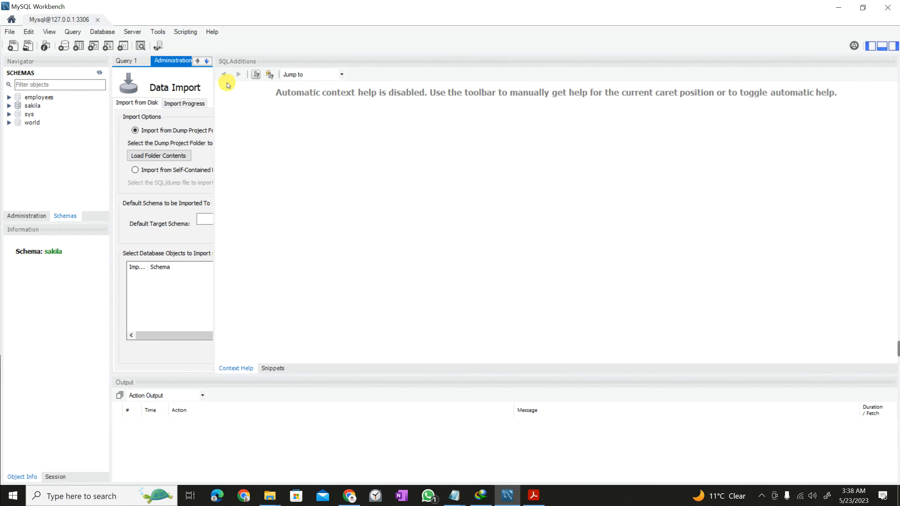
drag(215, 75, 787, 65)
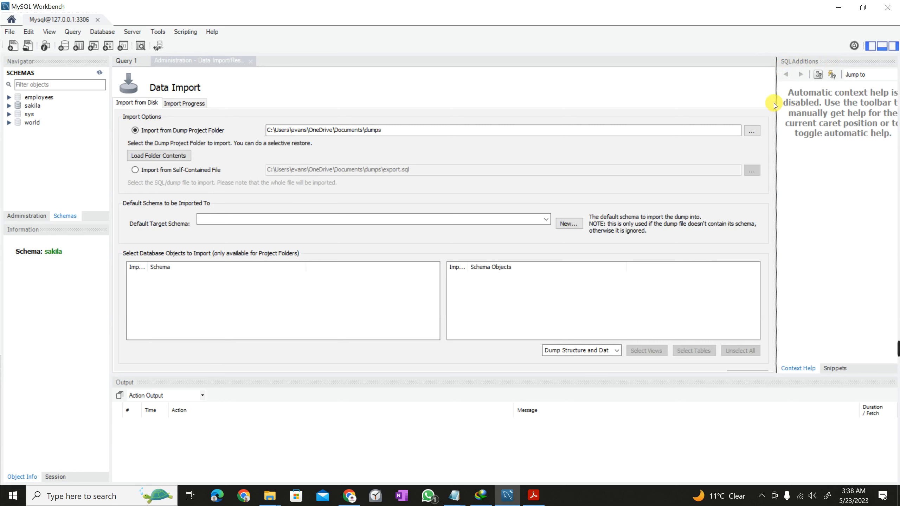
drag(775, 103, 859, 94)
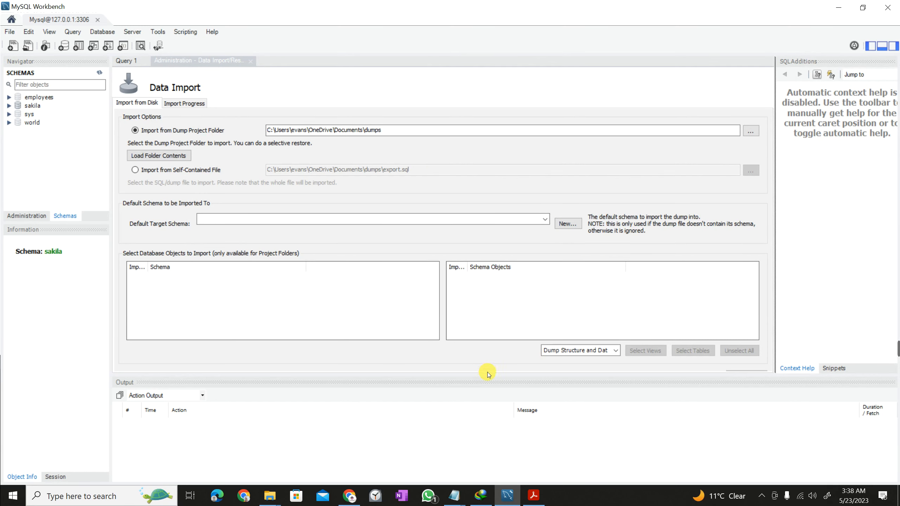
drag(487, 373, 491, 420)
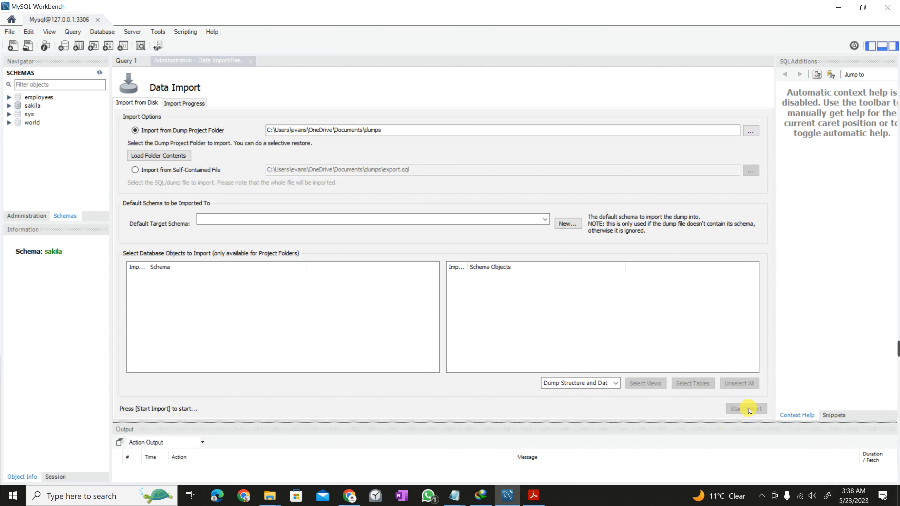
drag(548, 419, 588, 413)
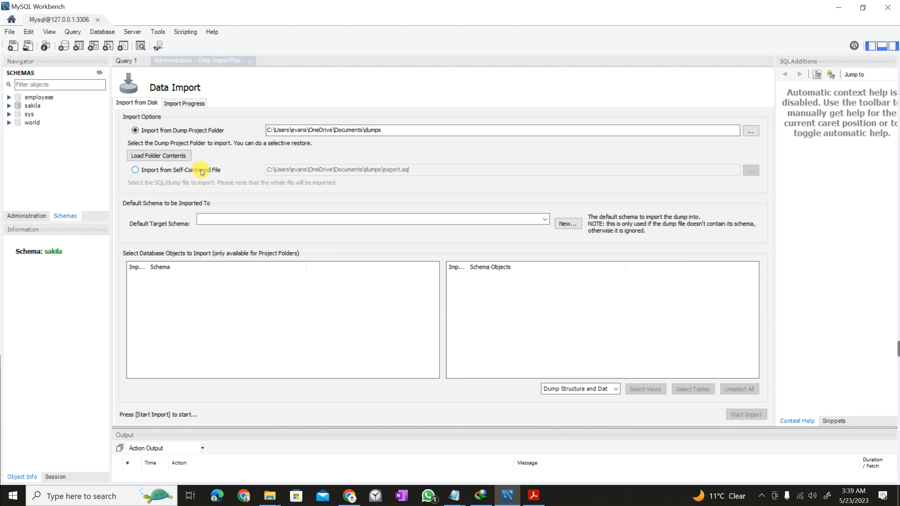
Choose Import from Self-Contained File with C:\EAL Database\mysqlsampledatabase\mysqlsampledatabase.sql.
click(134, 171)
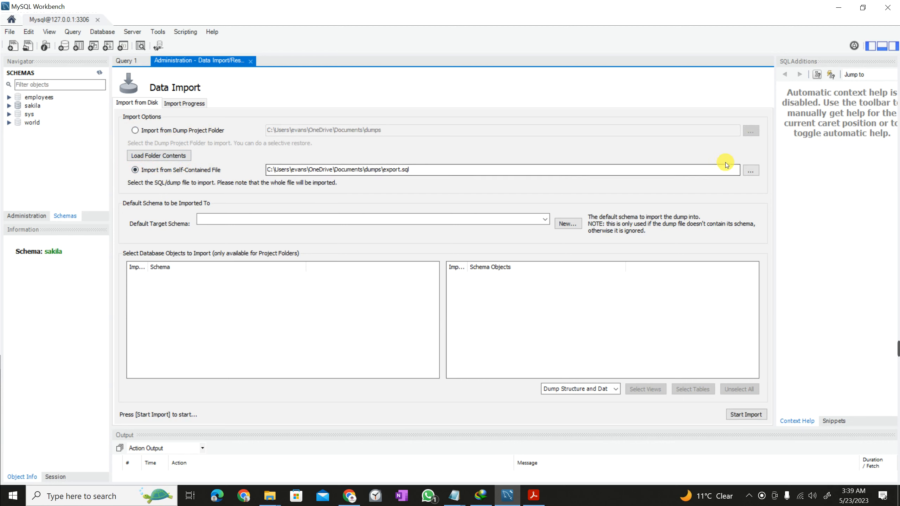
click(750, 170)
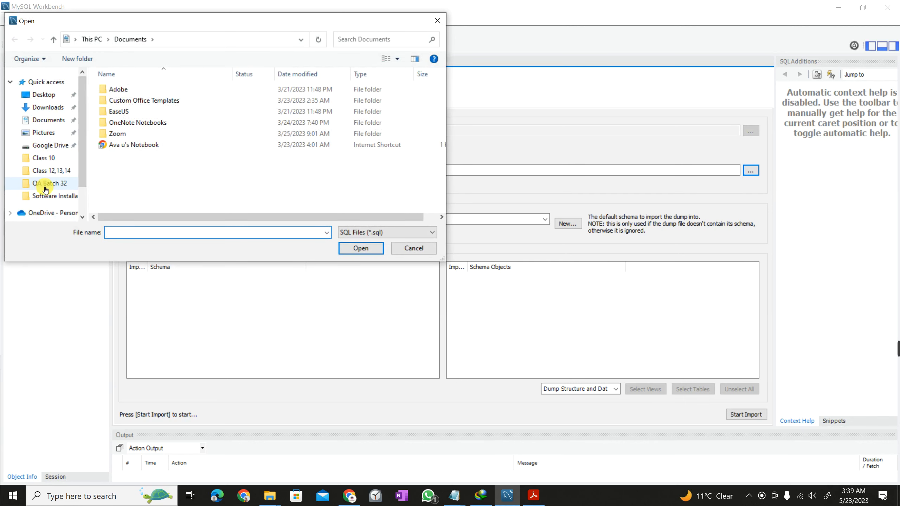
click(93, 38)
scroll(122, 128, down, 3)
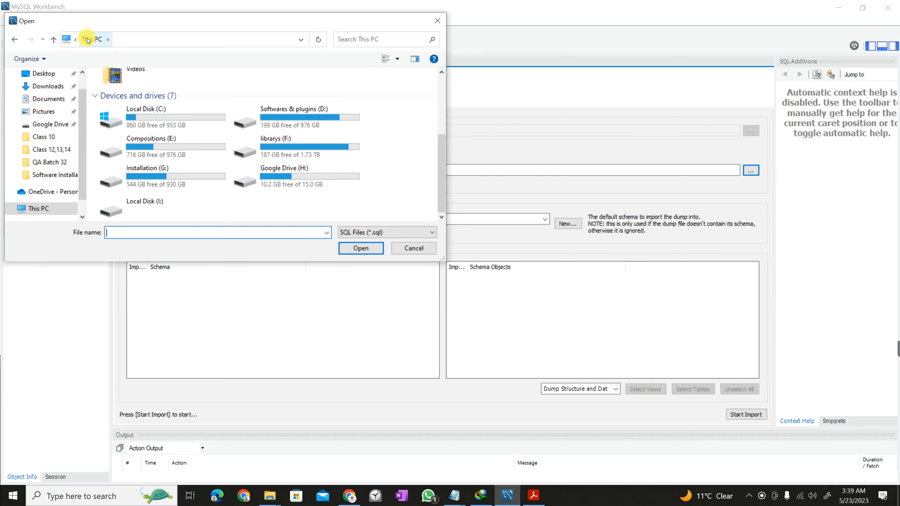
double_click(167, 111)
double_click(128, 100)
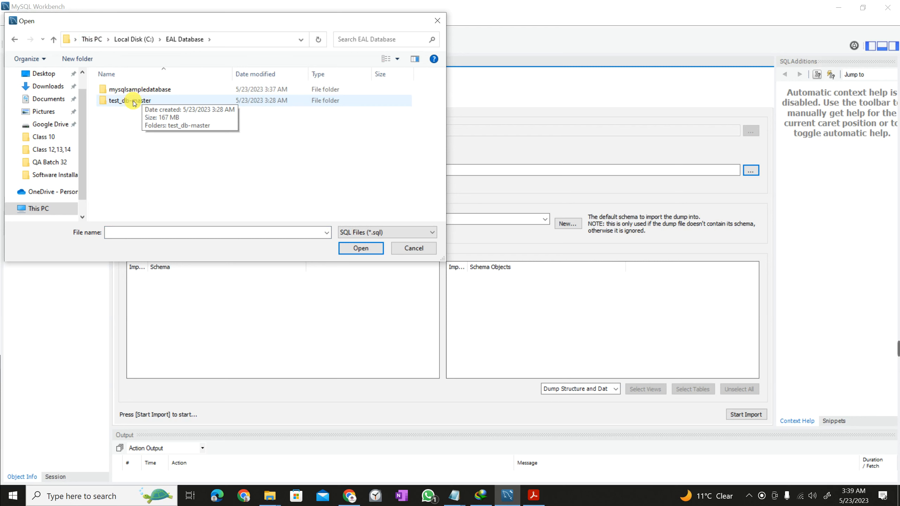
double_click(138, 90)
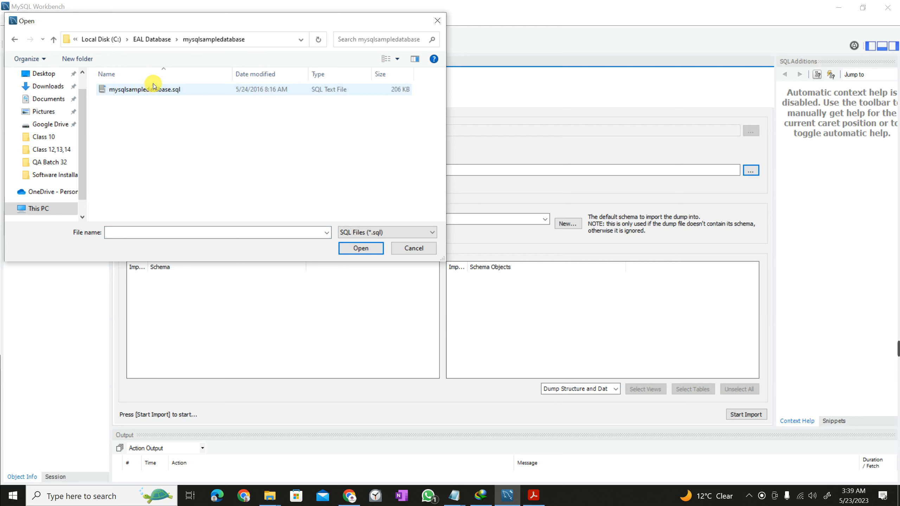
click(170, 89)
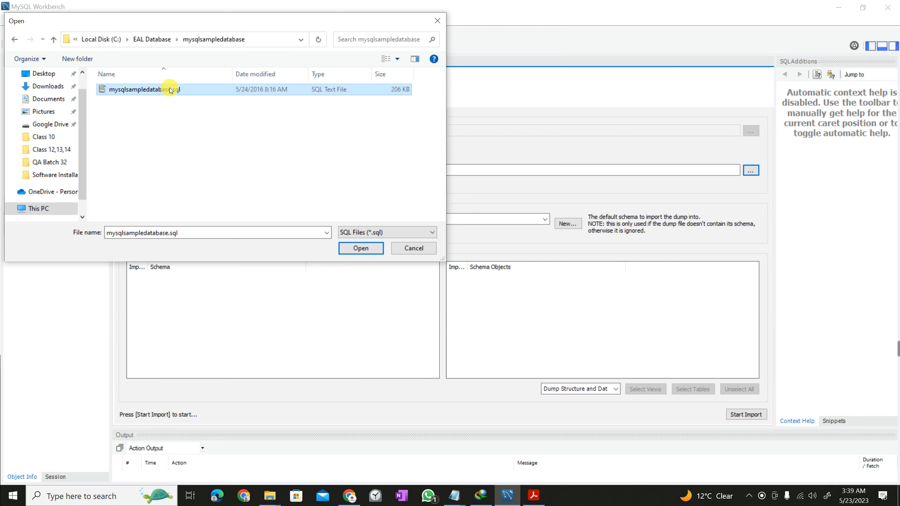
double_click(169, 89)
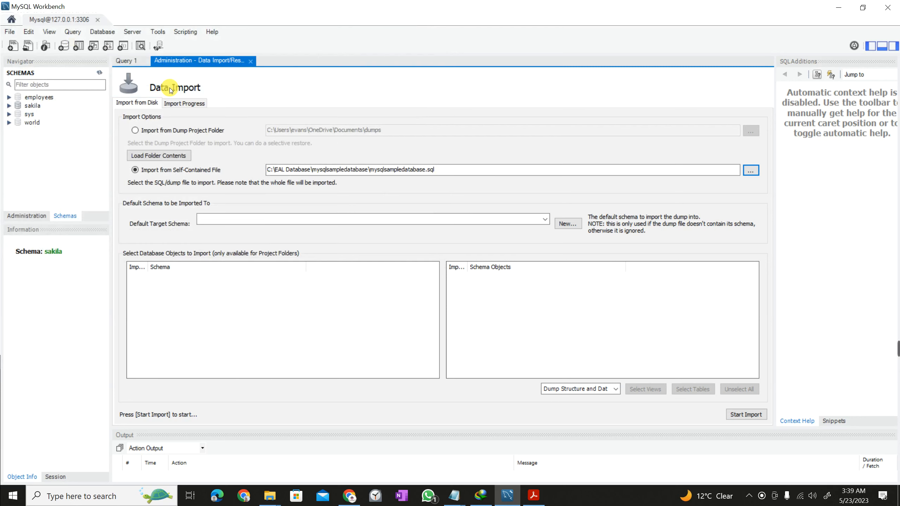
Start the import and let it finish with 1 of 1 imported.
click(746, 417)
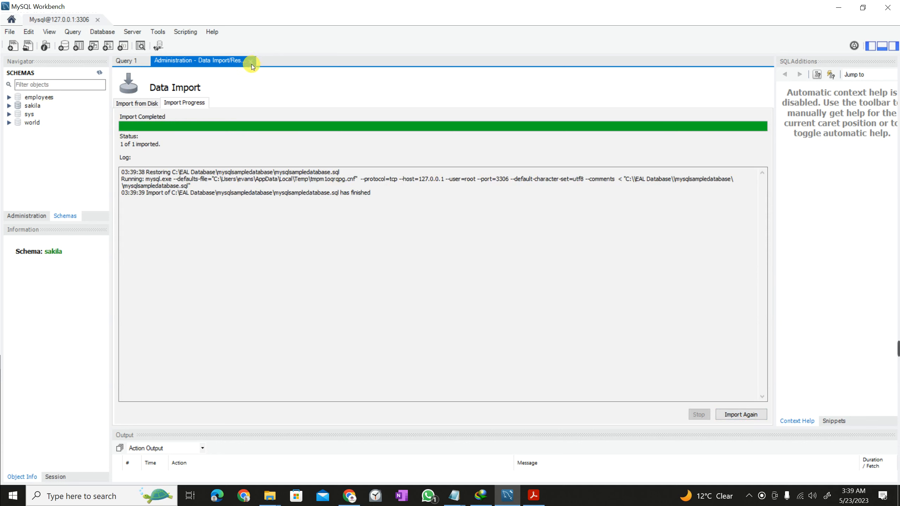
drag(241, 51, 271, 86)
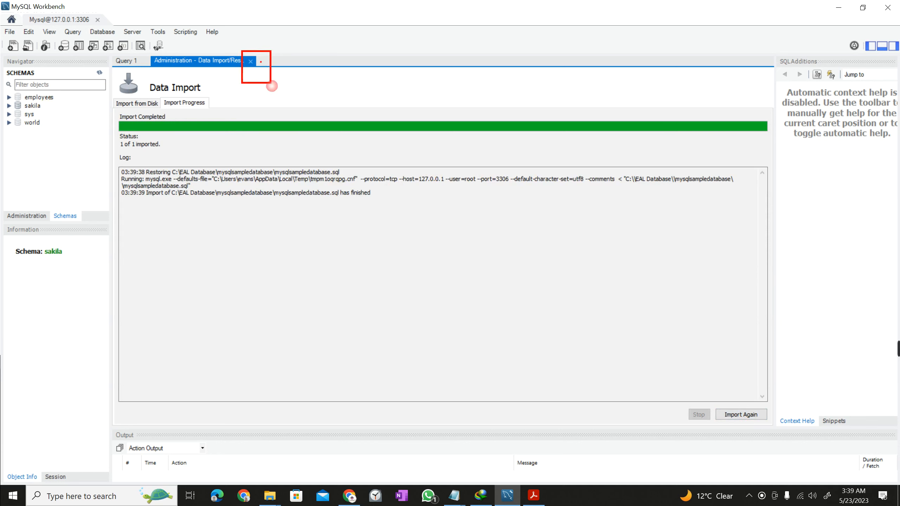
key(Escape)
Close the Data Import page and refresh the schema list to show classicmodels.
click(245, 60)
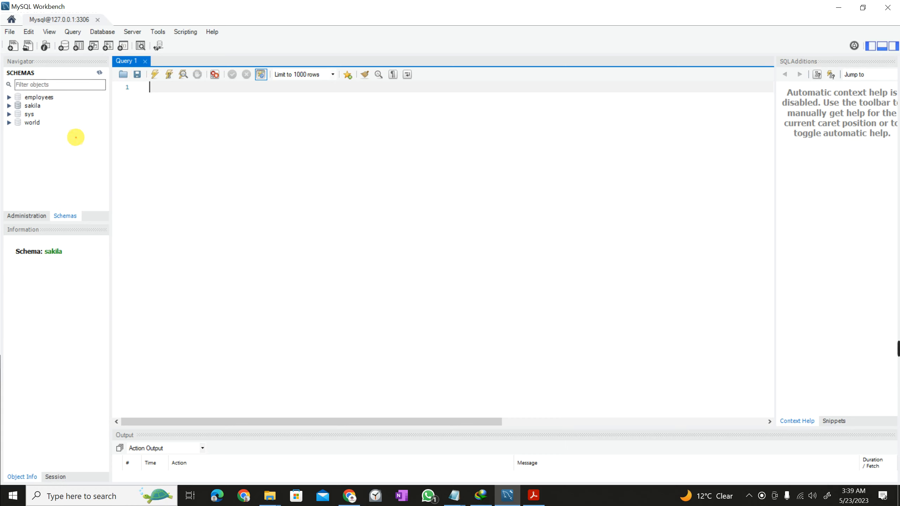
drag(72, 139, 2, 88)
key(Escape)
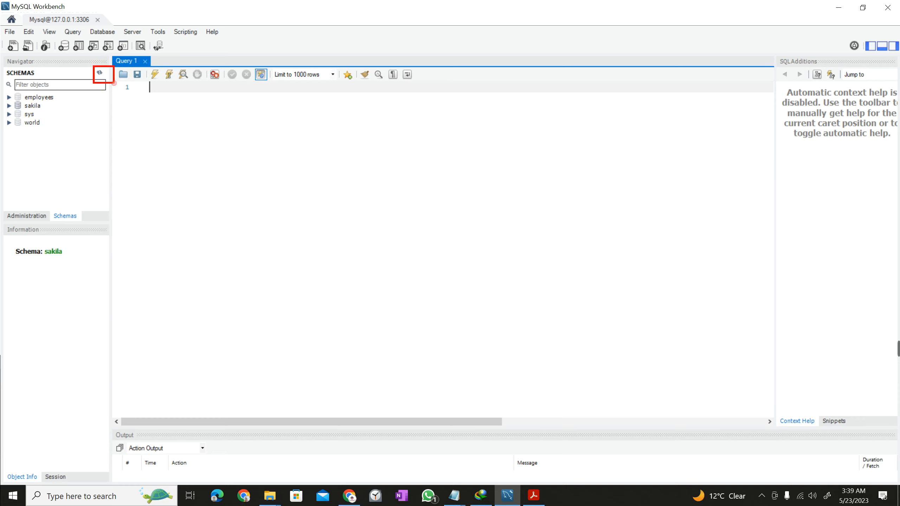
drag(103, 74, 152, 160)
key(Escape)
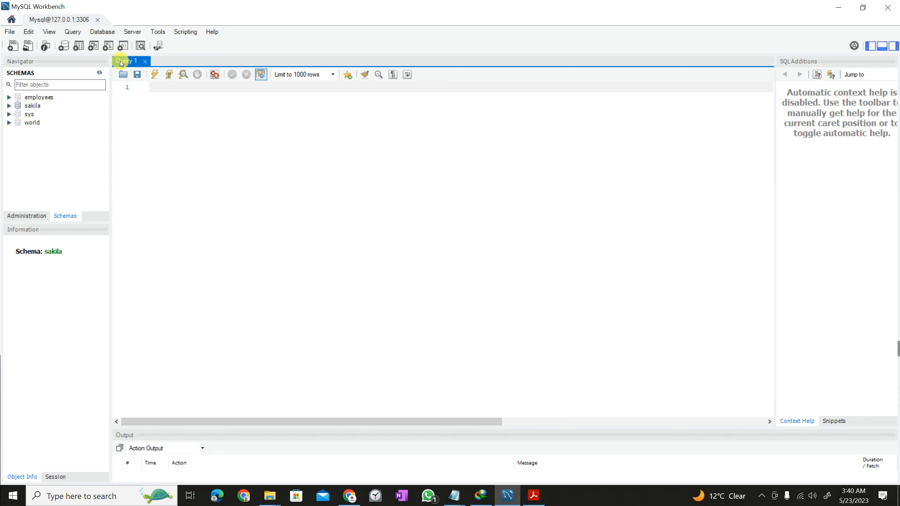
click(99, 73)
Expand and collapse the classicmodels and employees schemas to check their contents.
click(9, 96)
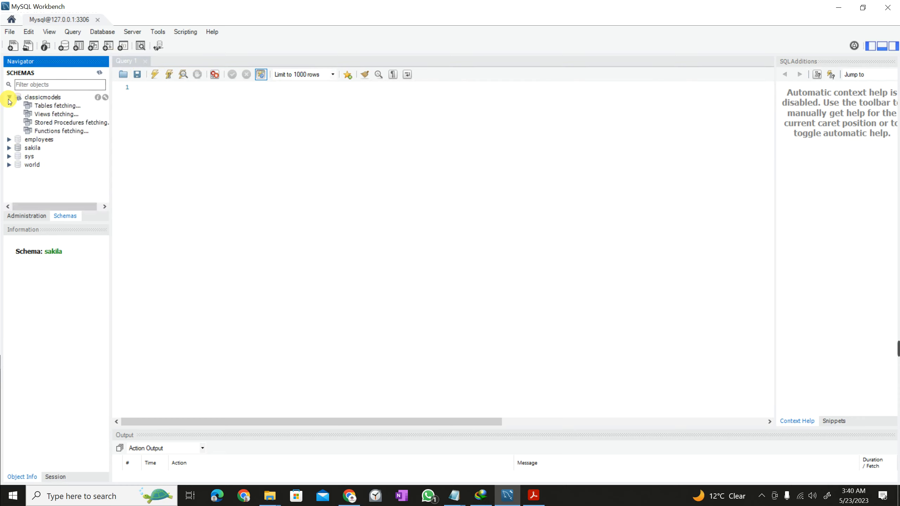
click(19, 105)
click(20, 106)
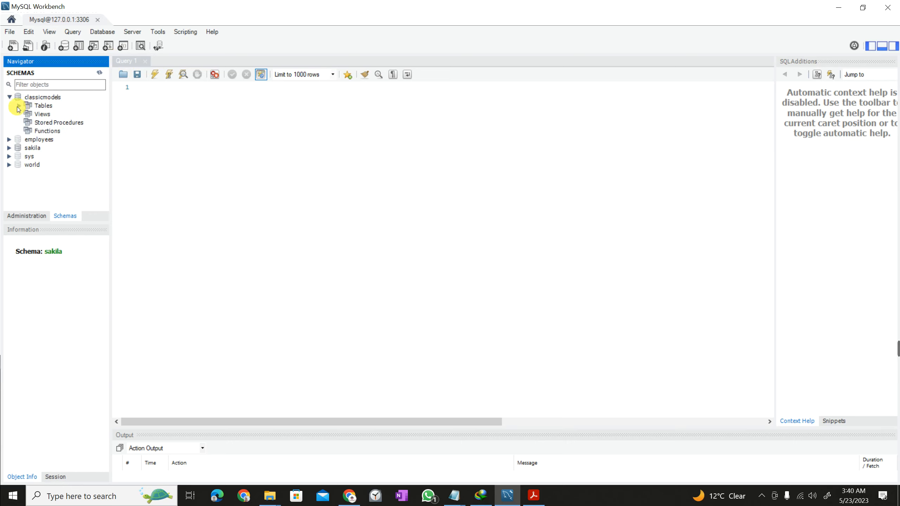
click(6, 98)
click(8, 98)
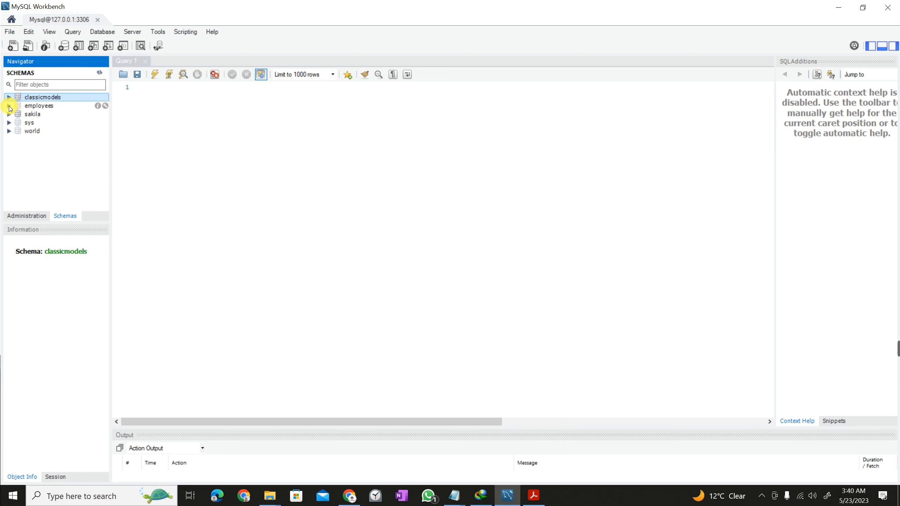
click(10, 105)
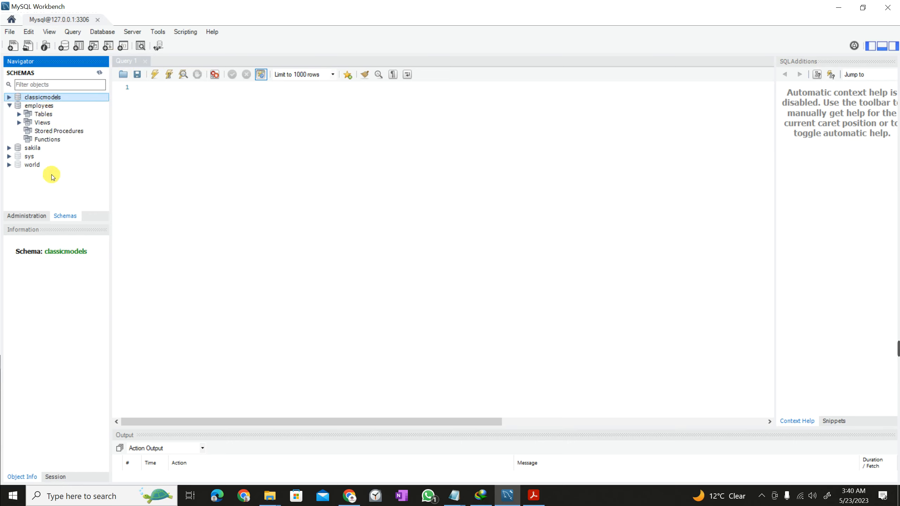
click(8, 105)
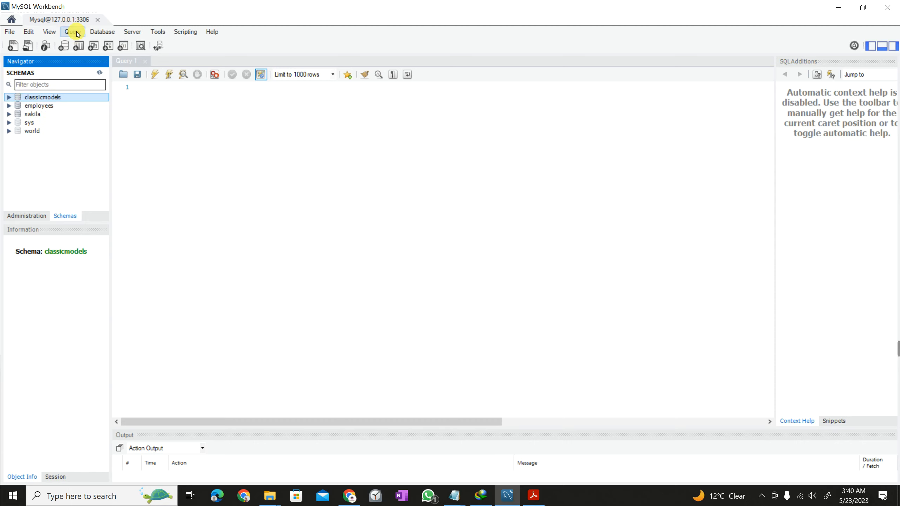